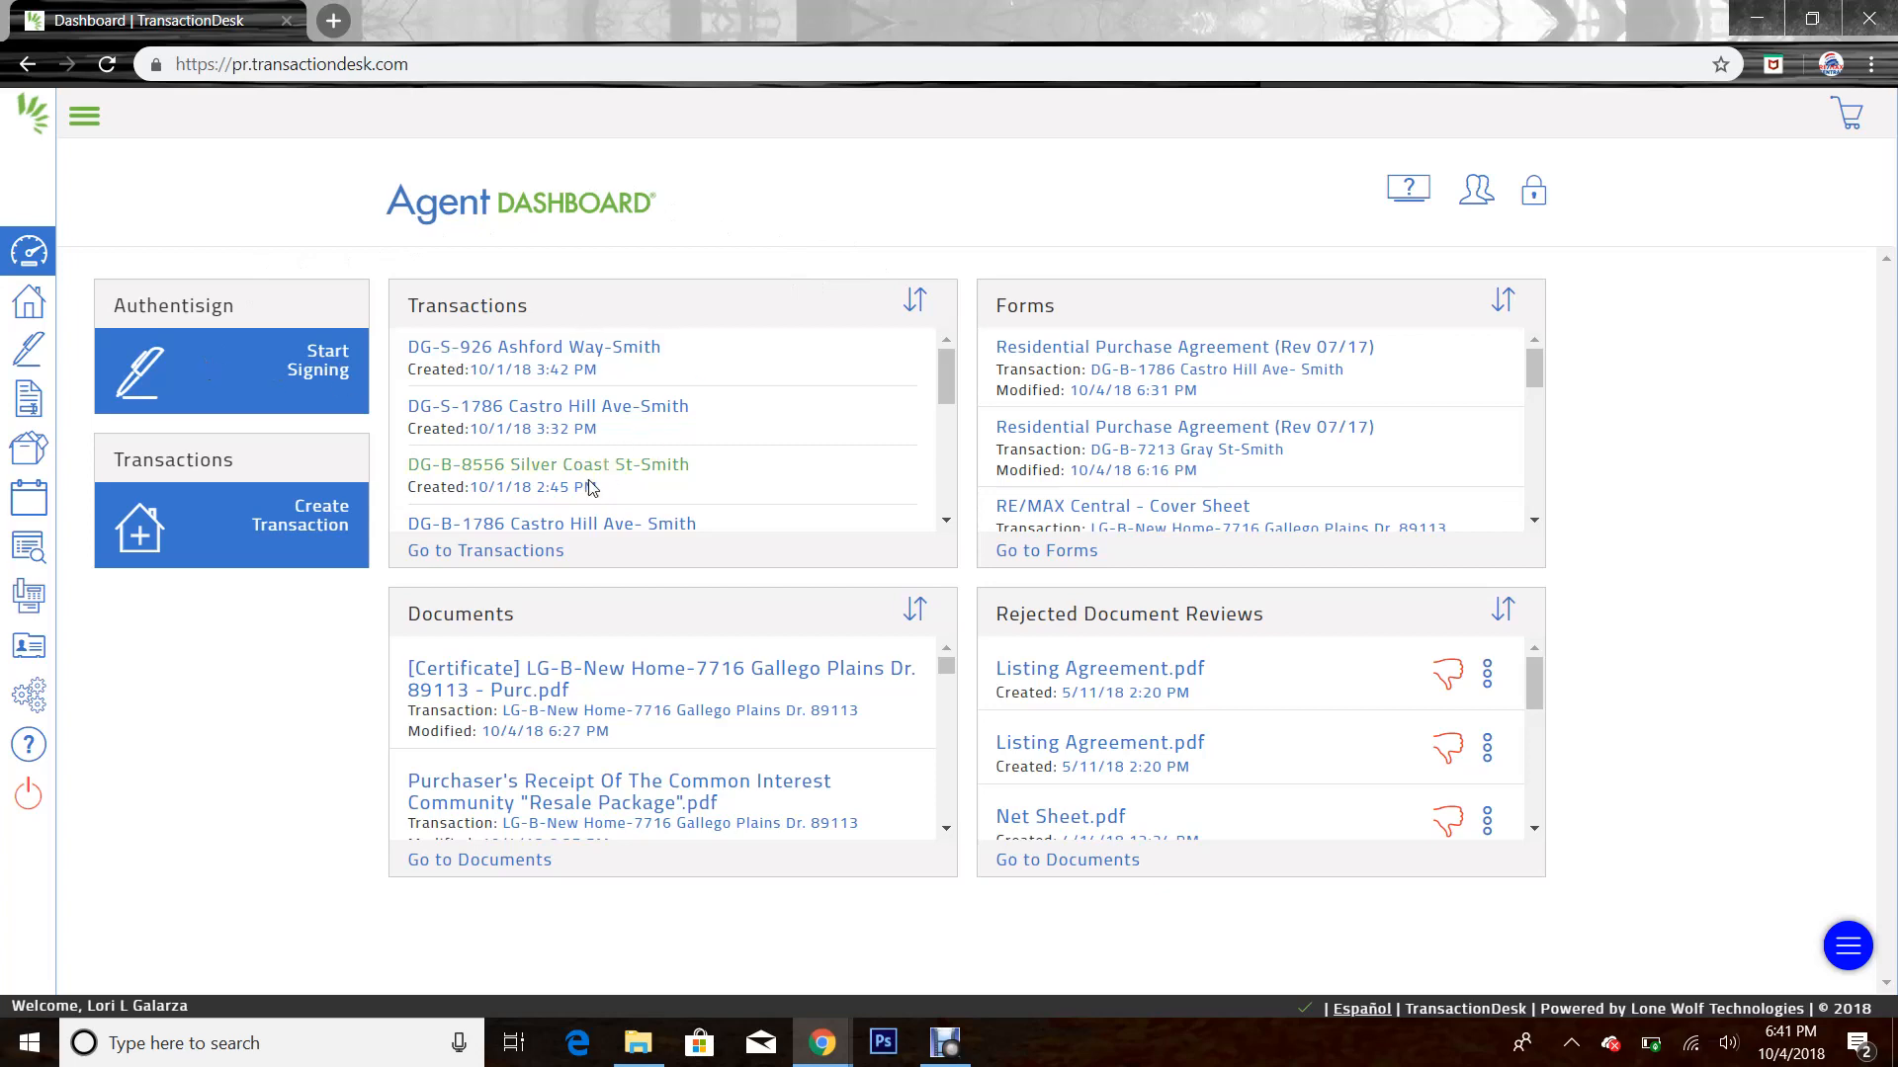
# Open the Residential Purchase Agreement (Rev 07/17) form in the DG-B Castro Hill transaction and look through its first sections
pyautogui.click(637, 529)
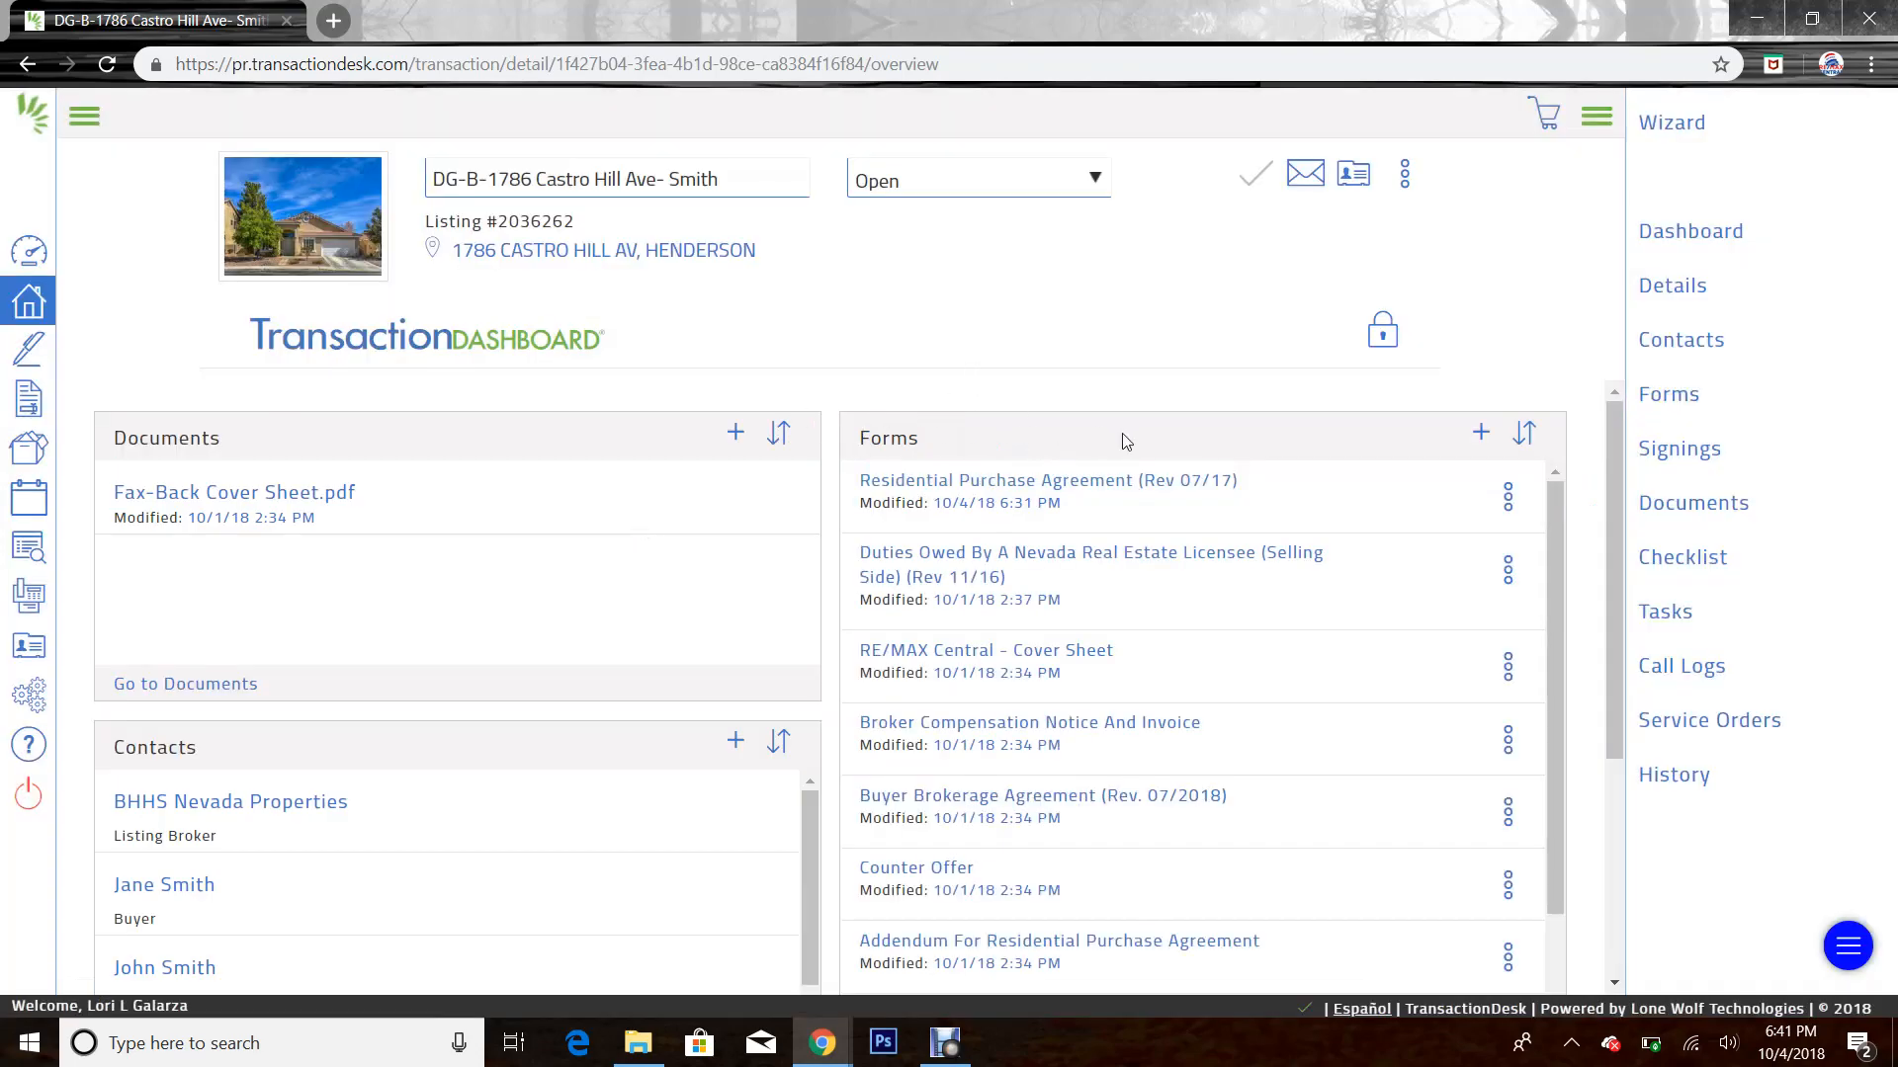
pyautogui.click(1090, 491)
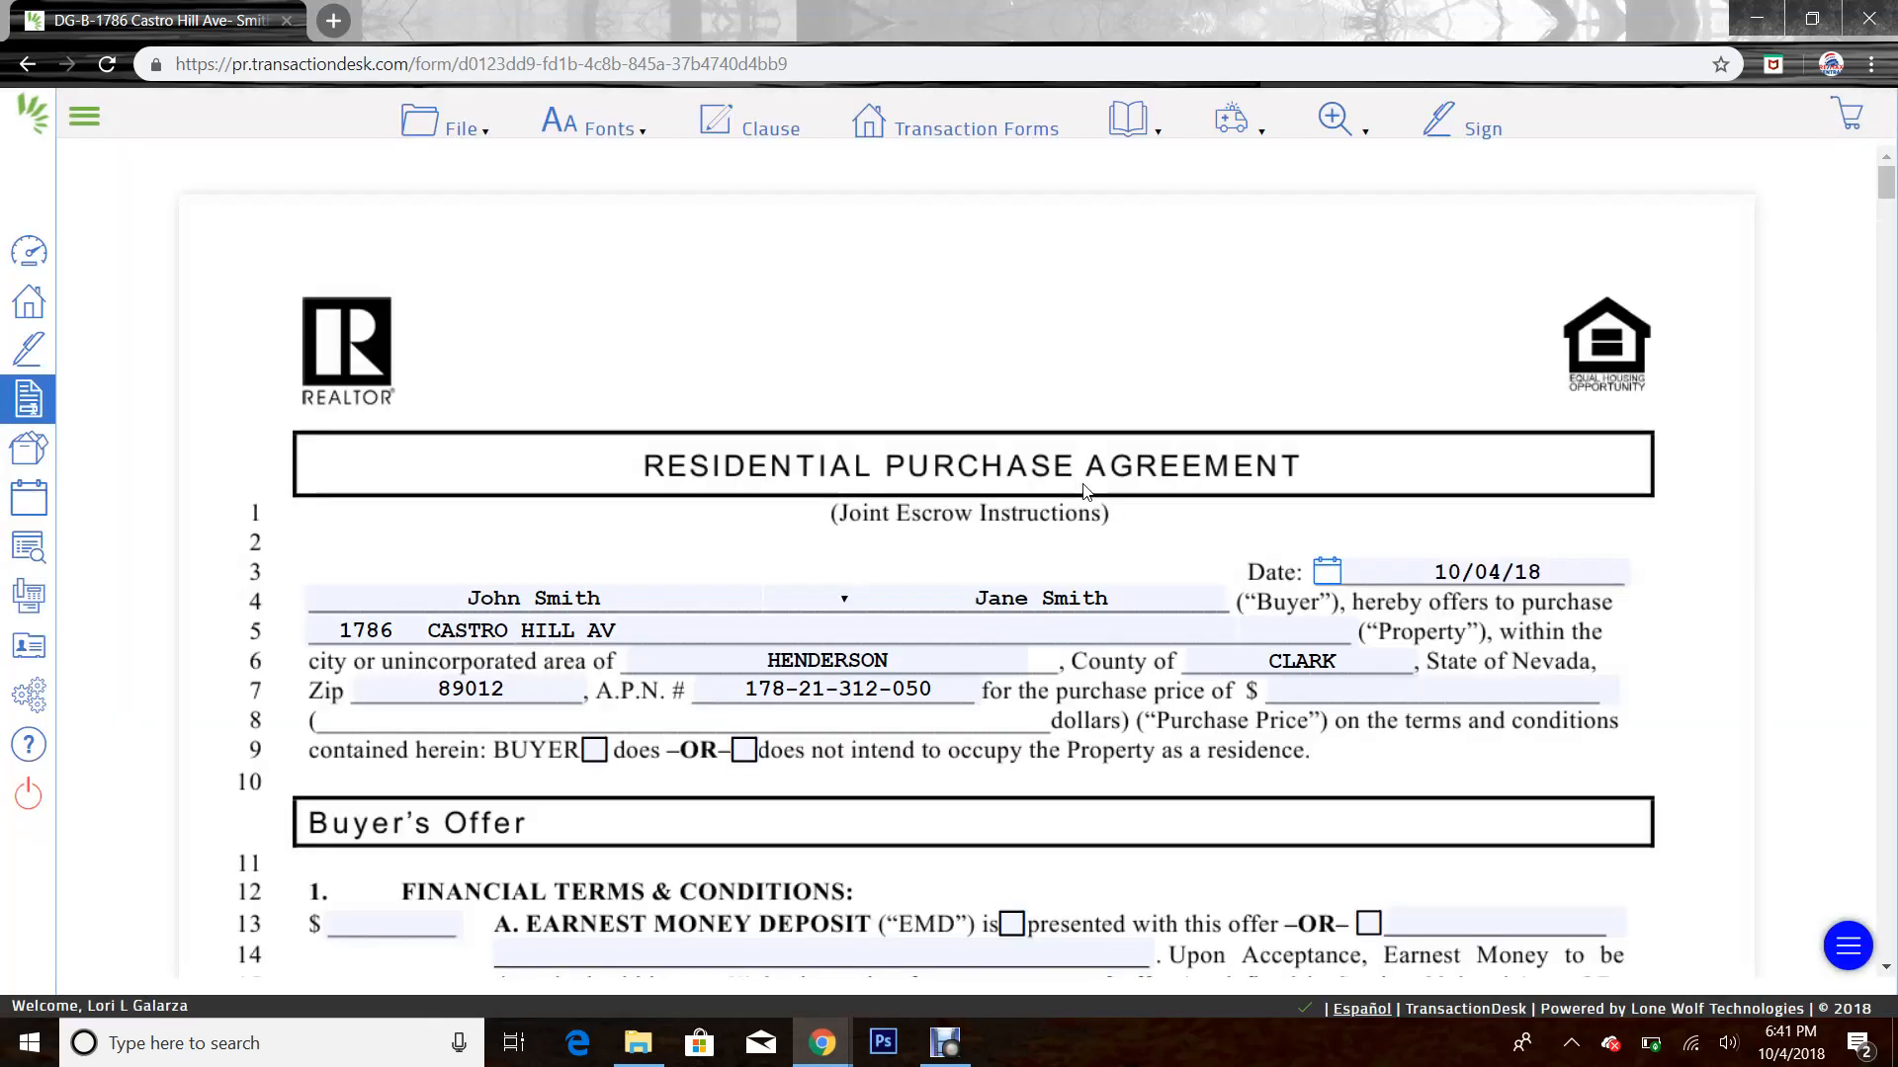
pyautogui.scroll(-3, 944, 493)
pyautogui.scroll(-2, 944, 493)
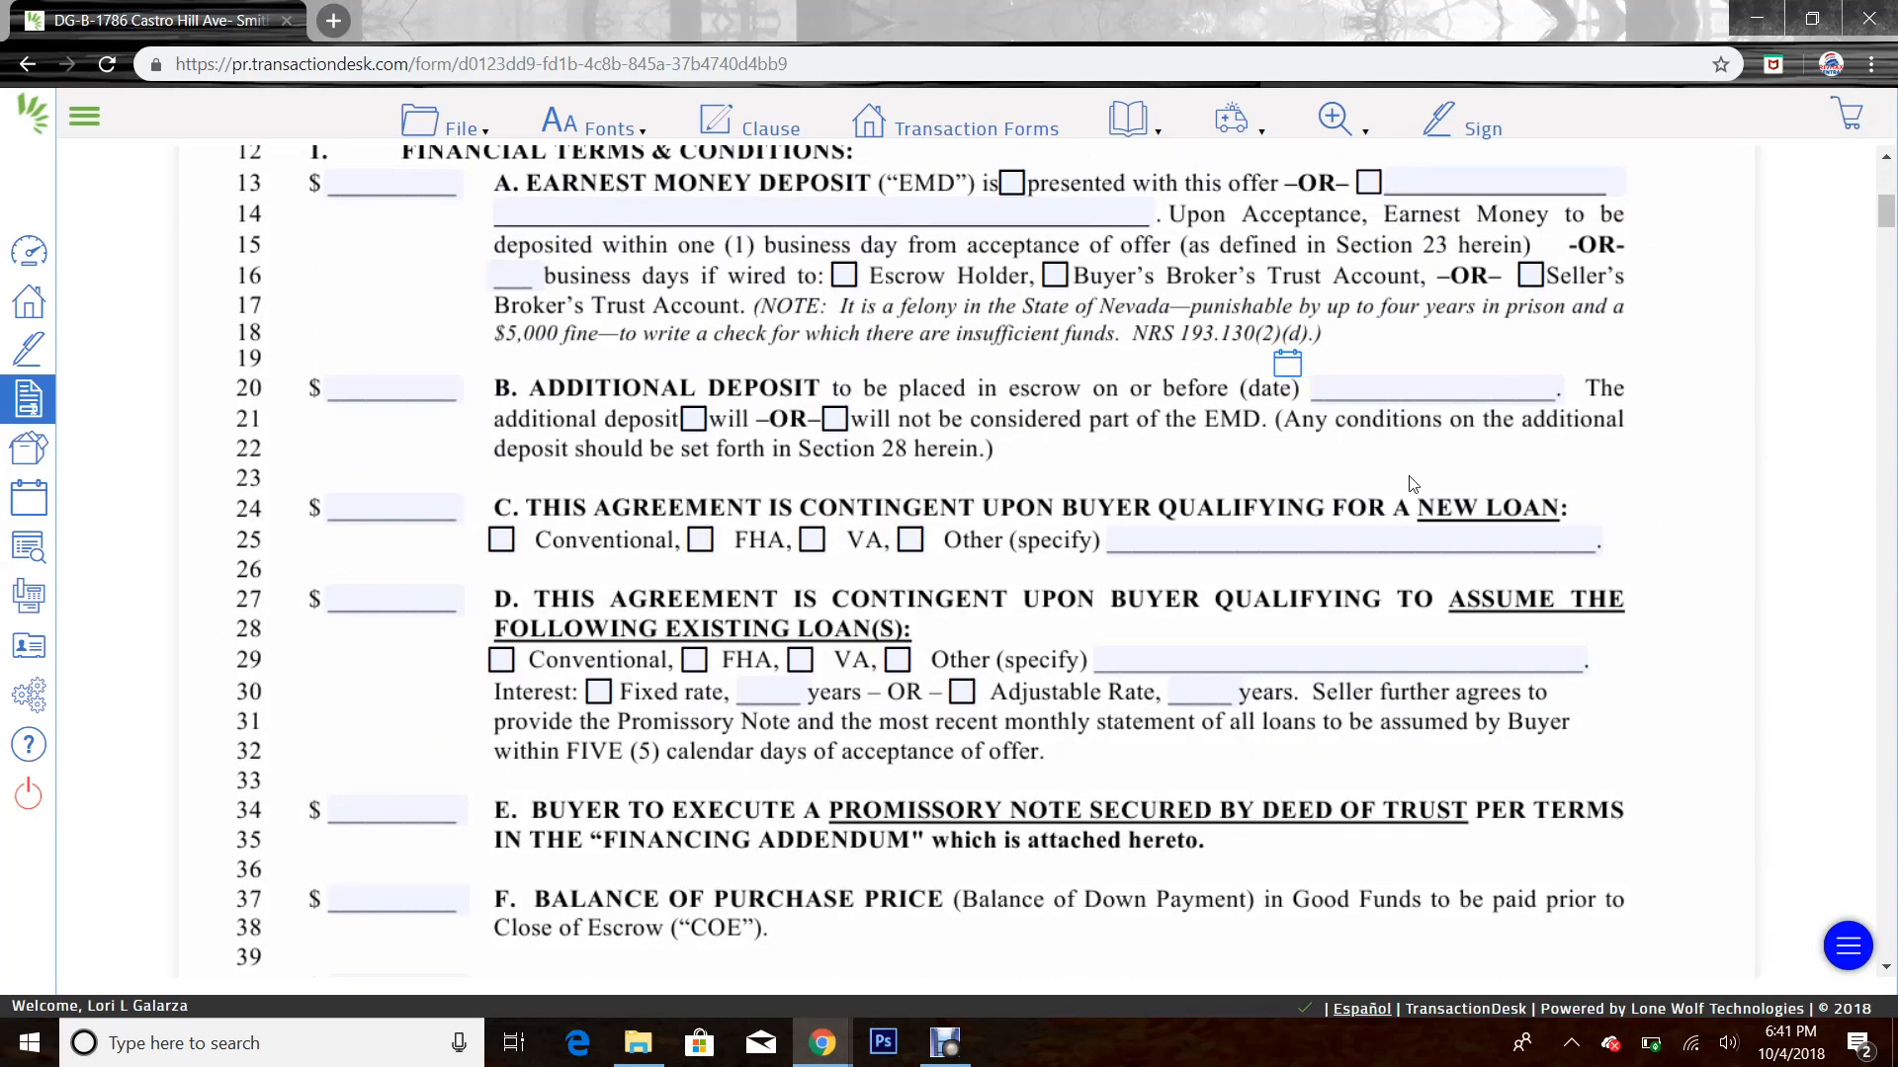
pyautogui.scroll(-5, 1151, 551)
pyautogui.scroll(11, 1285, 593)
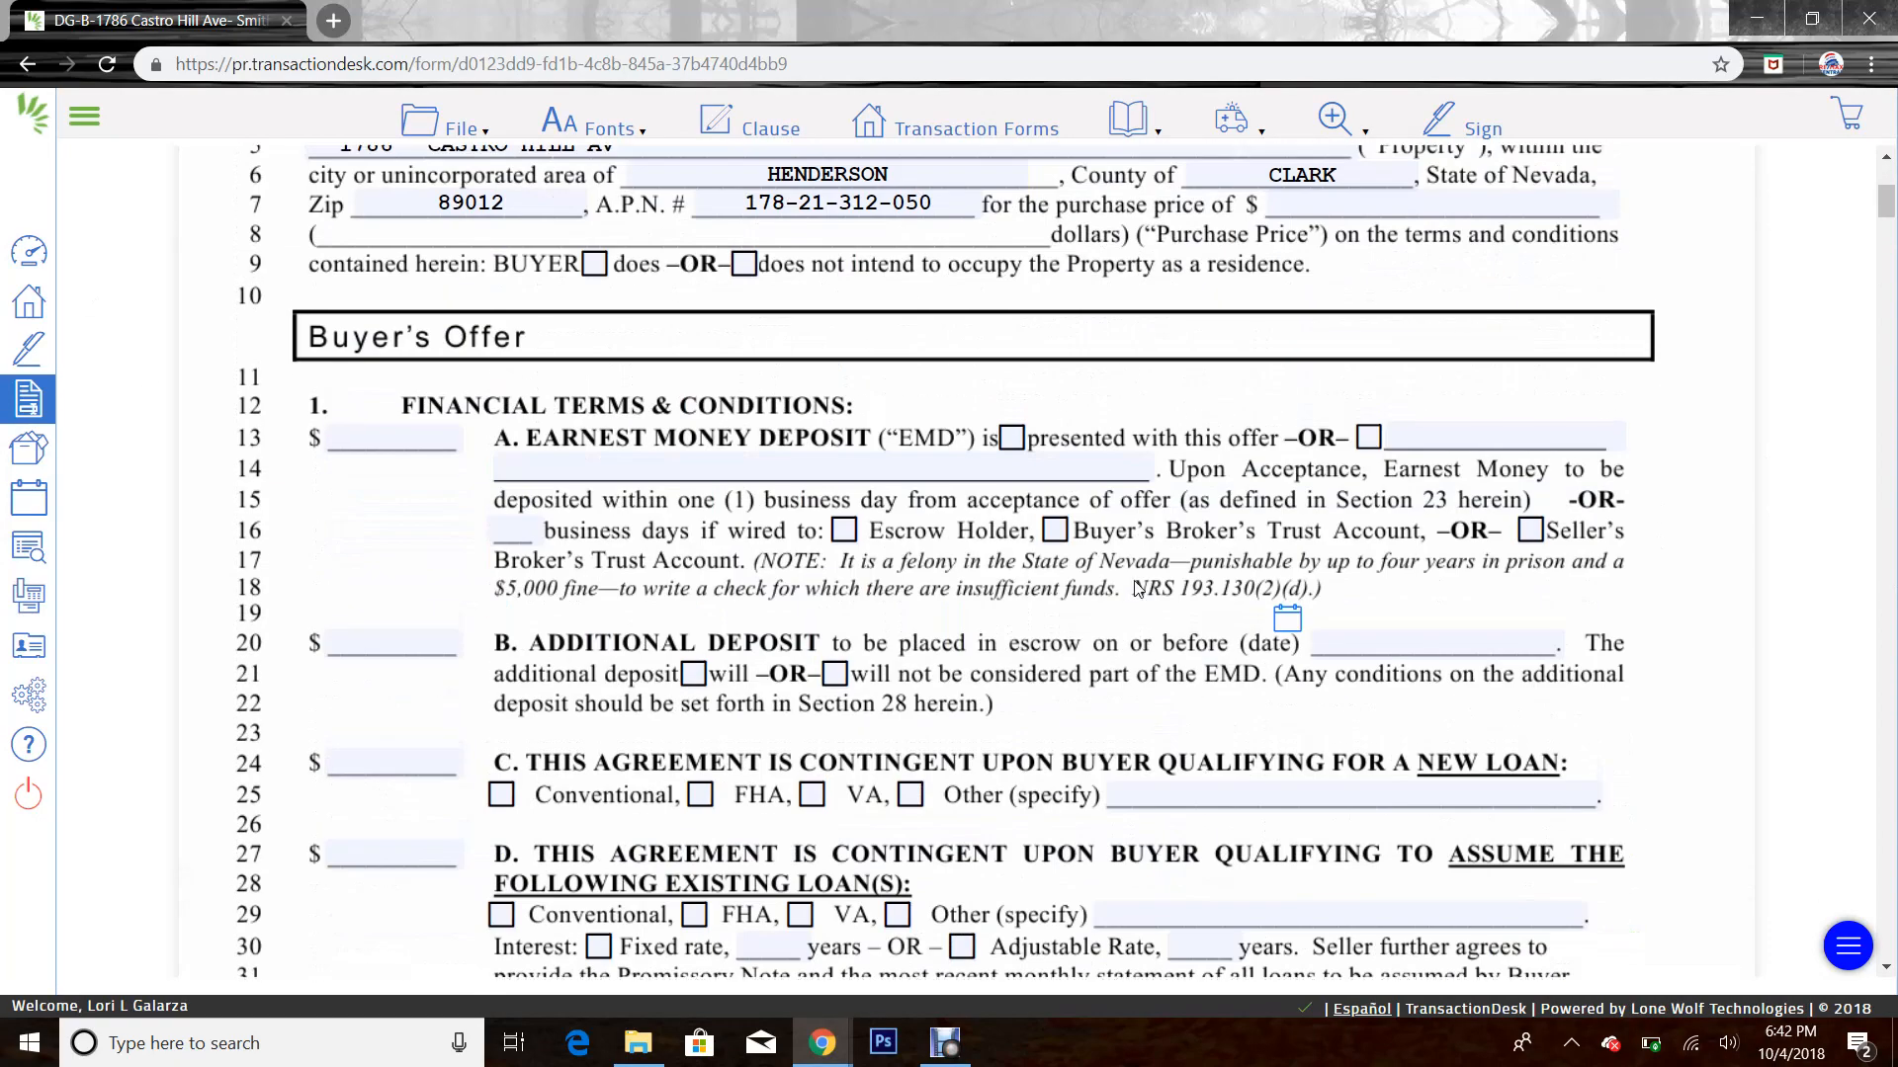
# Start an Authentisign signing from the Residential Purchase Agreement and agree to leave the form page
pyautogui.click(1482, 132)
pyautogui.click(1273, 156)
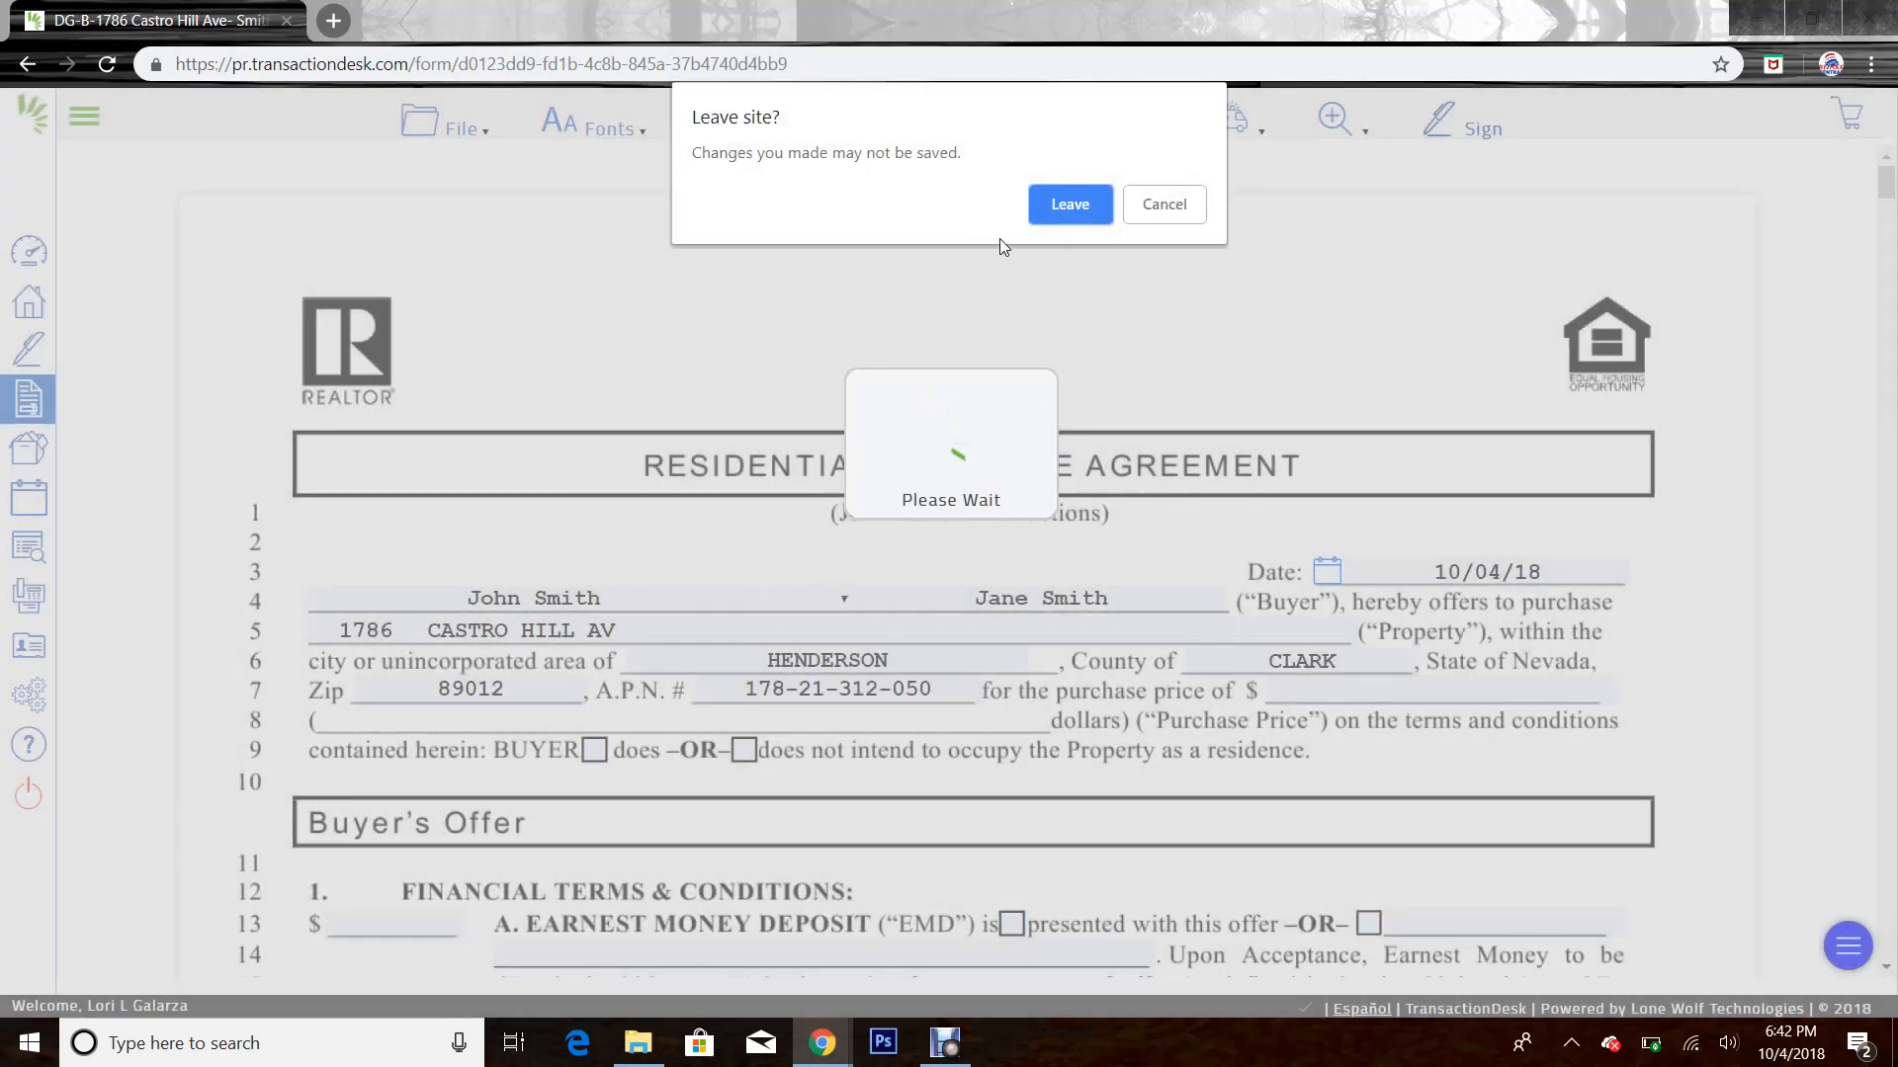
pyautogui.click(1070, 205)
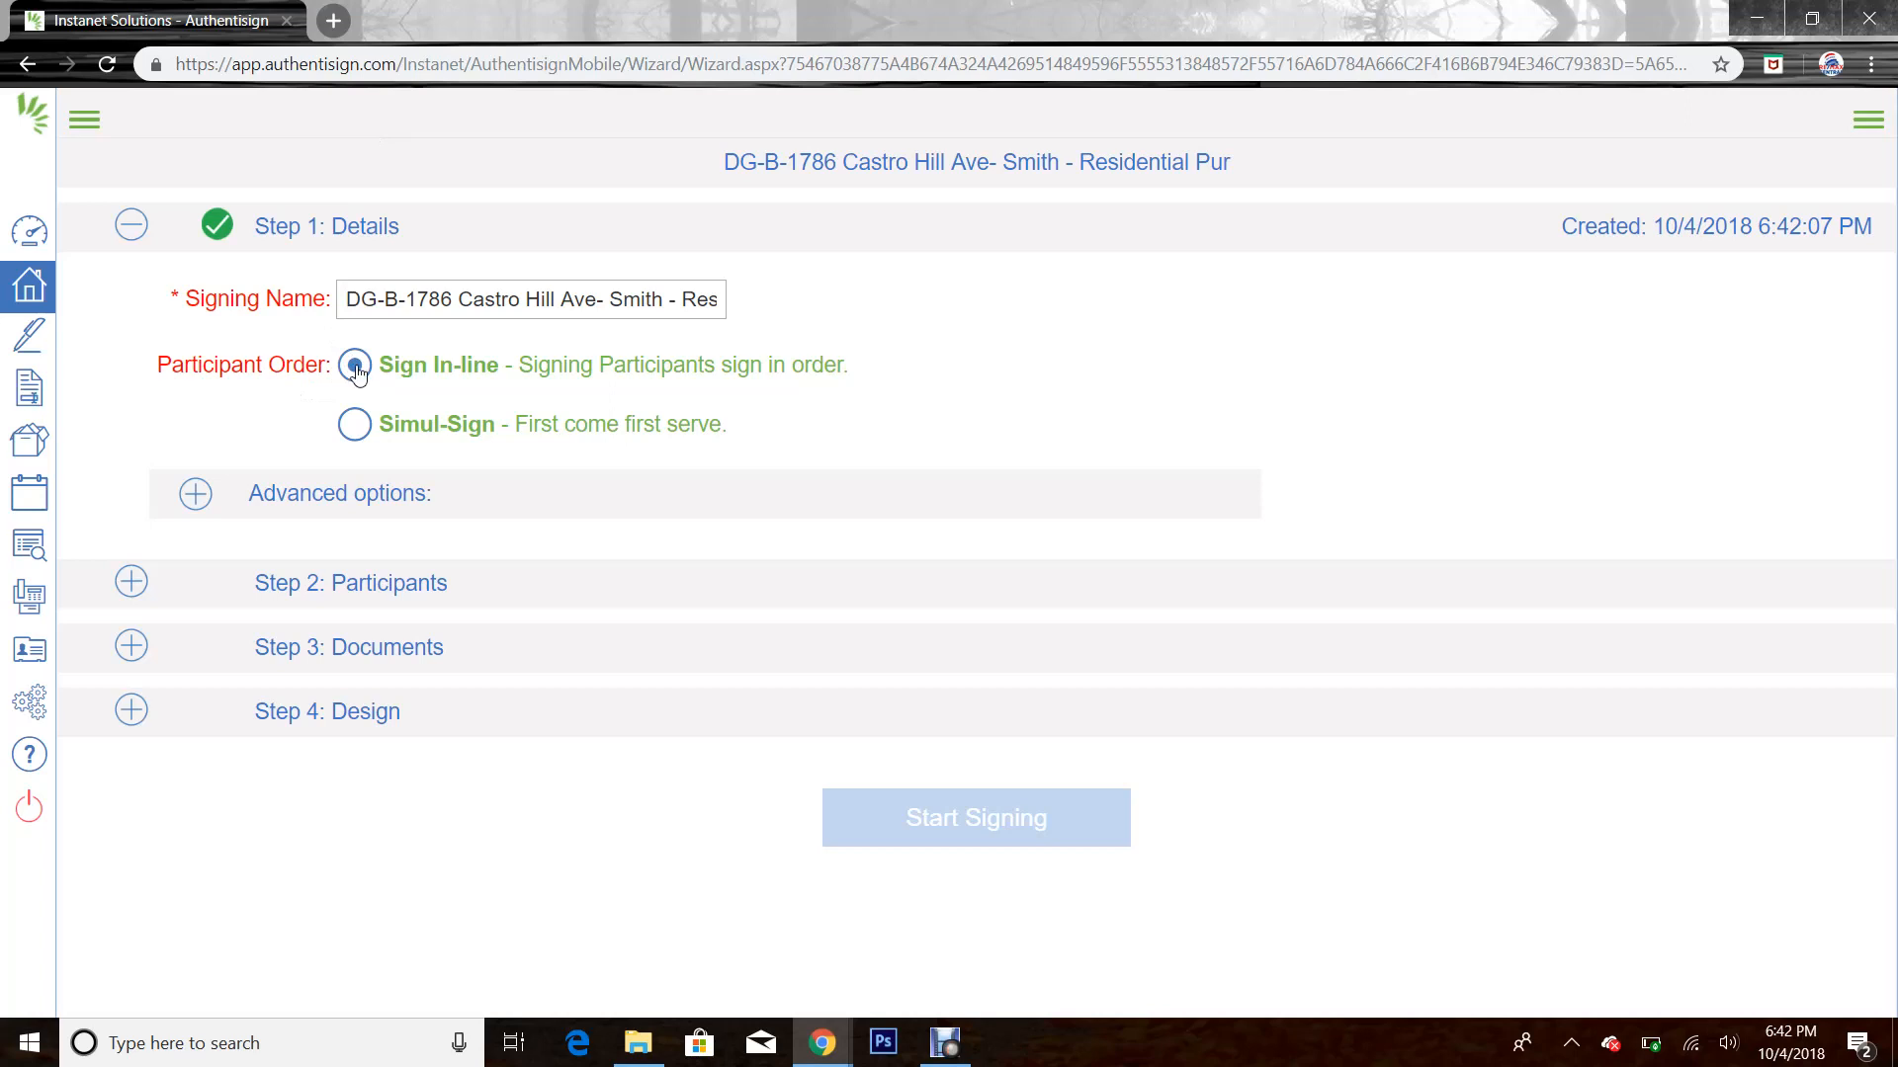
# Add both buyers from the transaction contacts as Remote Signer participants of the signing
pyautogui.click(132, 583)
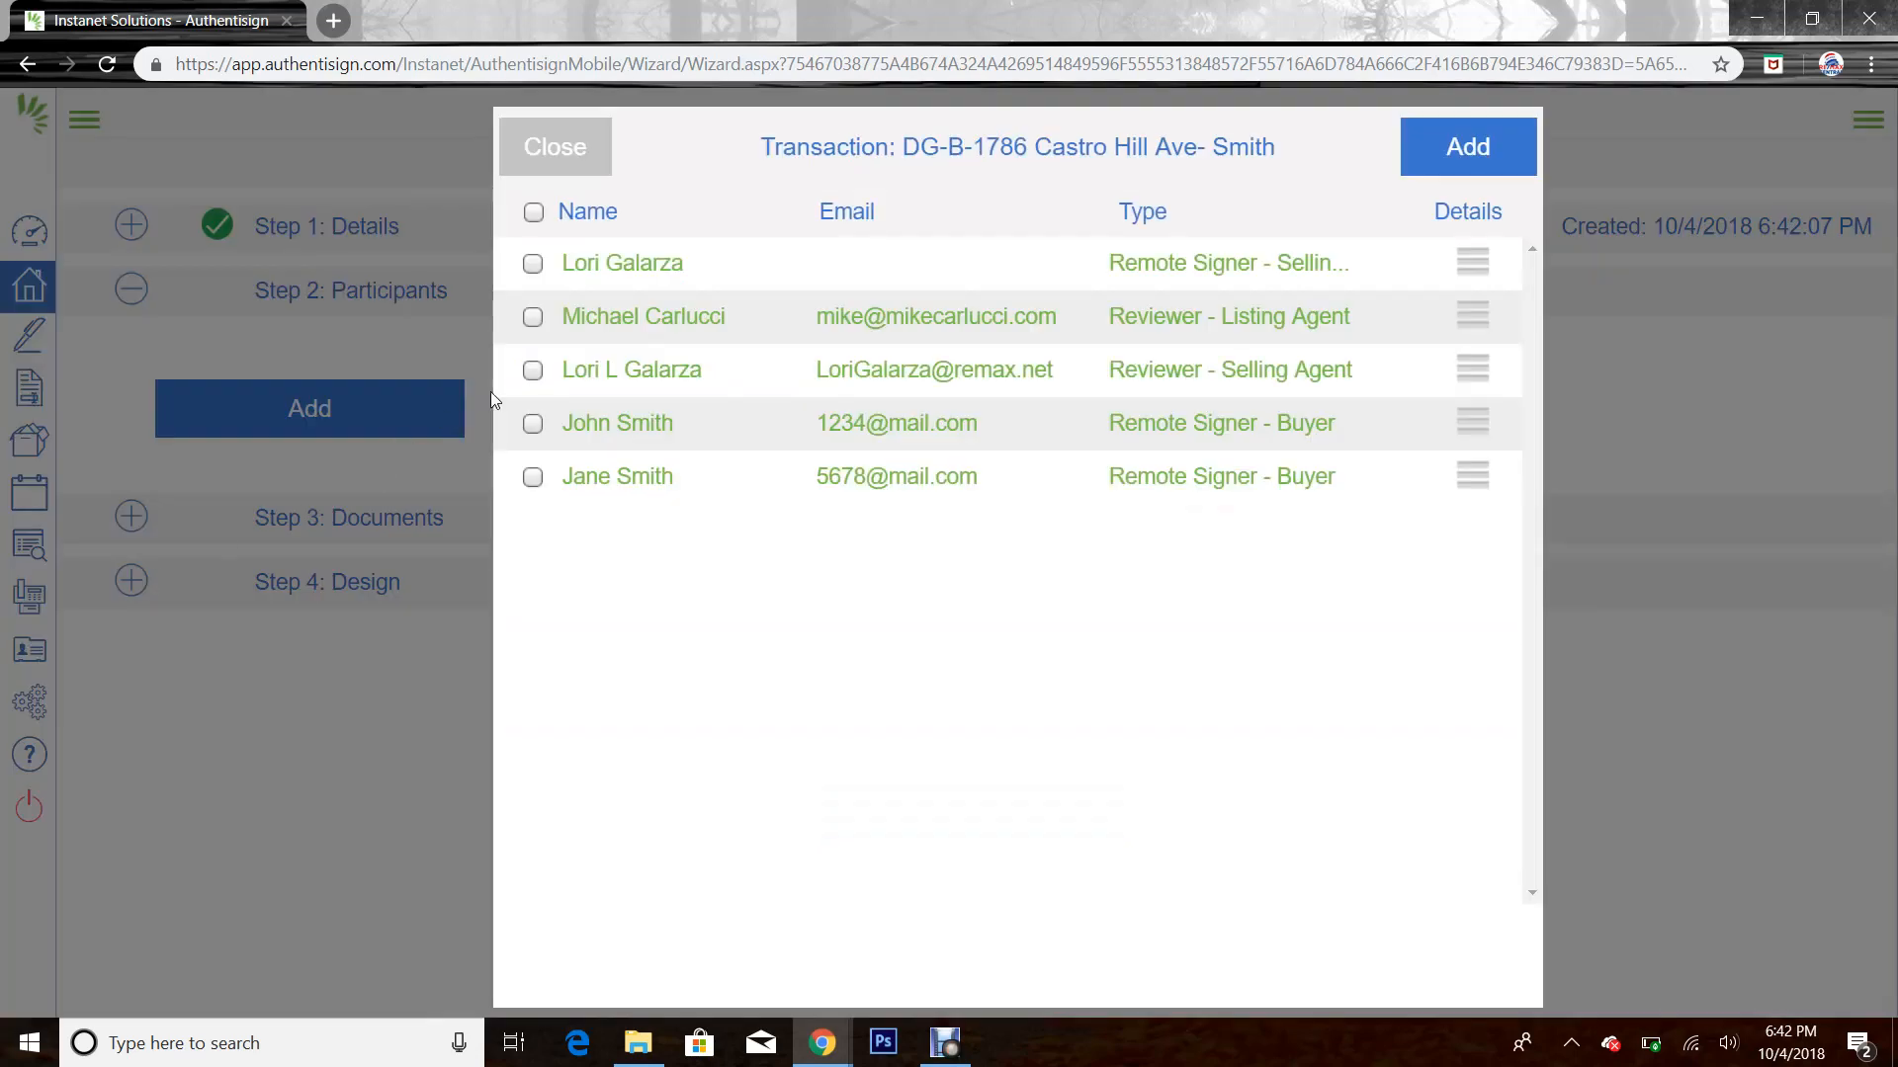
pyautogui.click(533, 424)
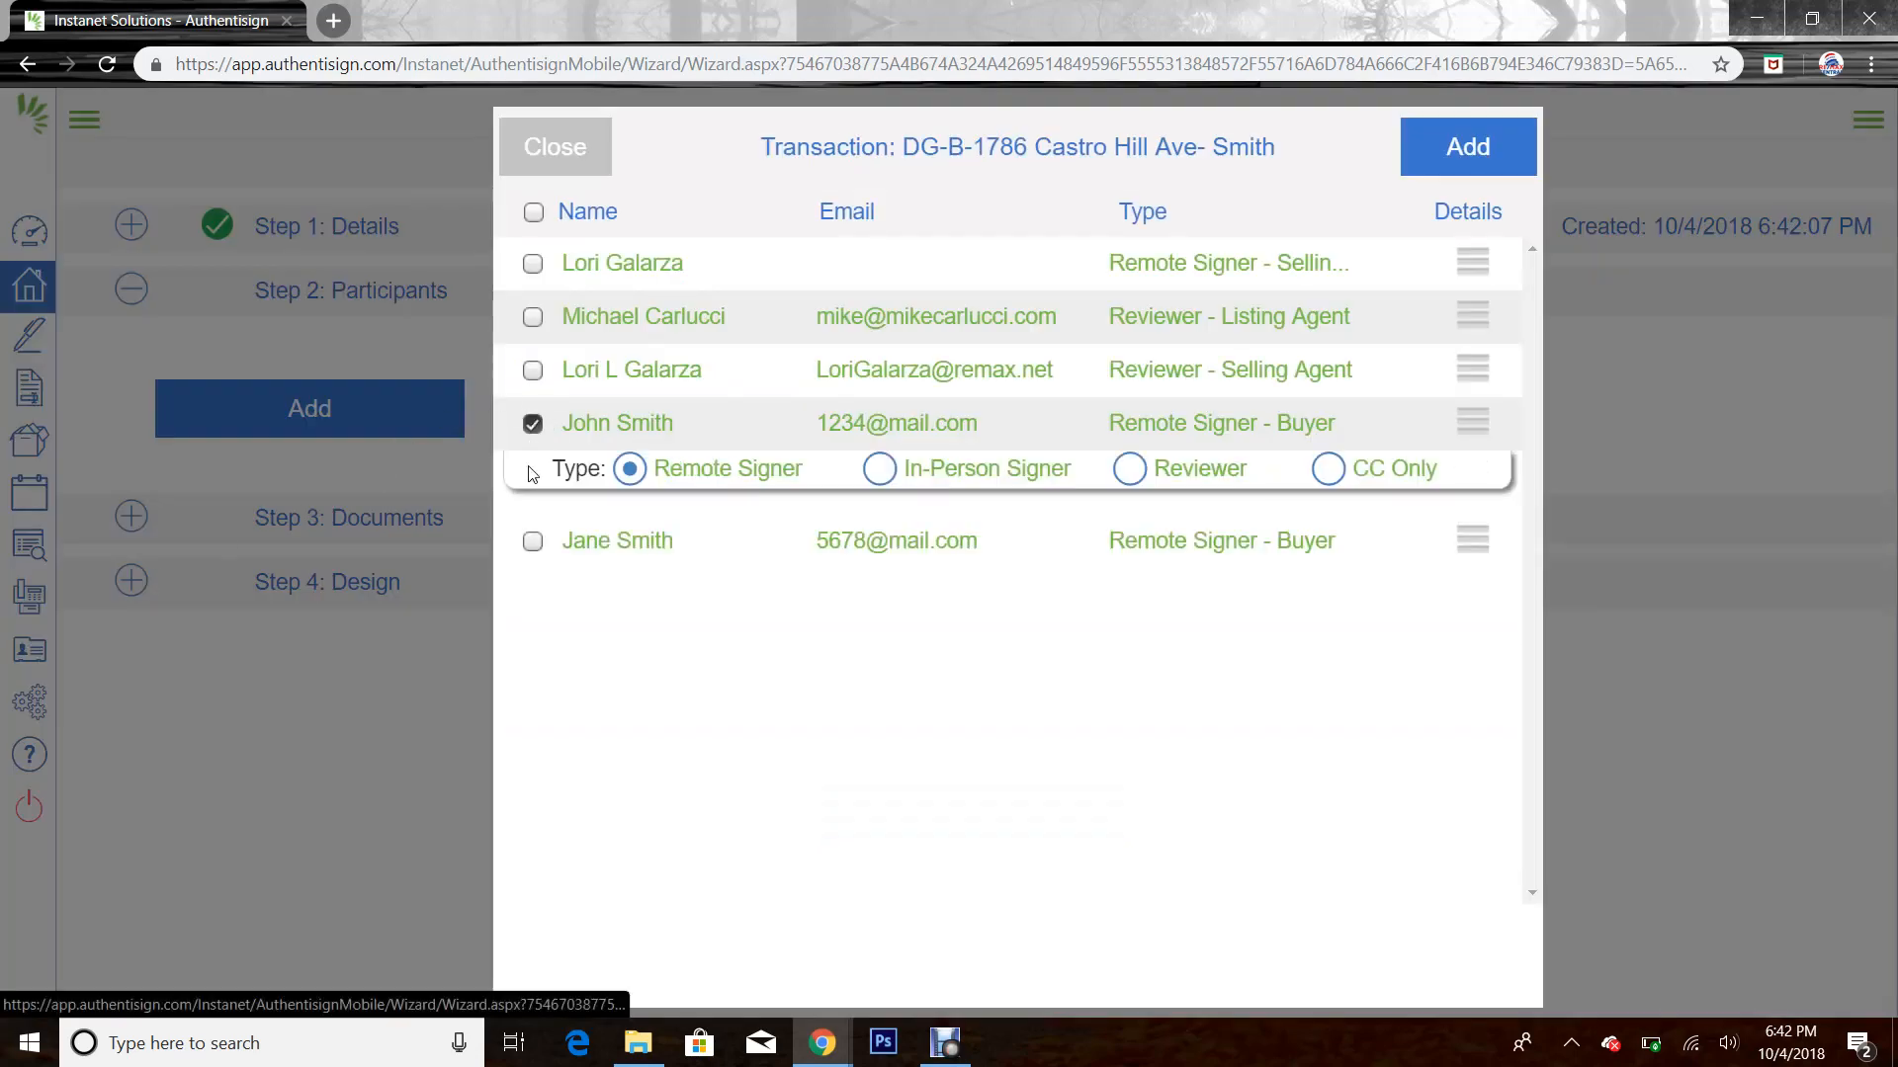
pyautogui.click(531, 547)
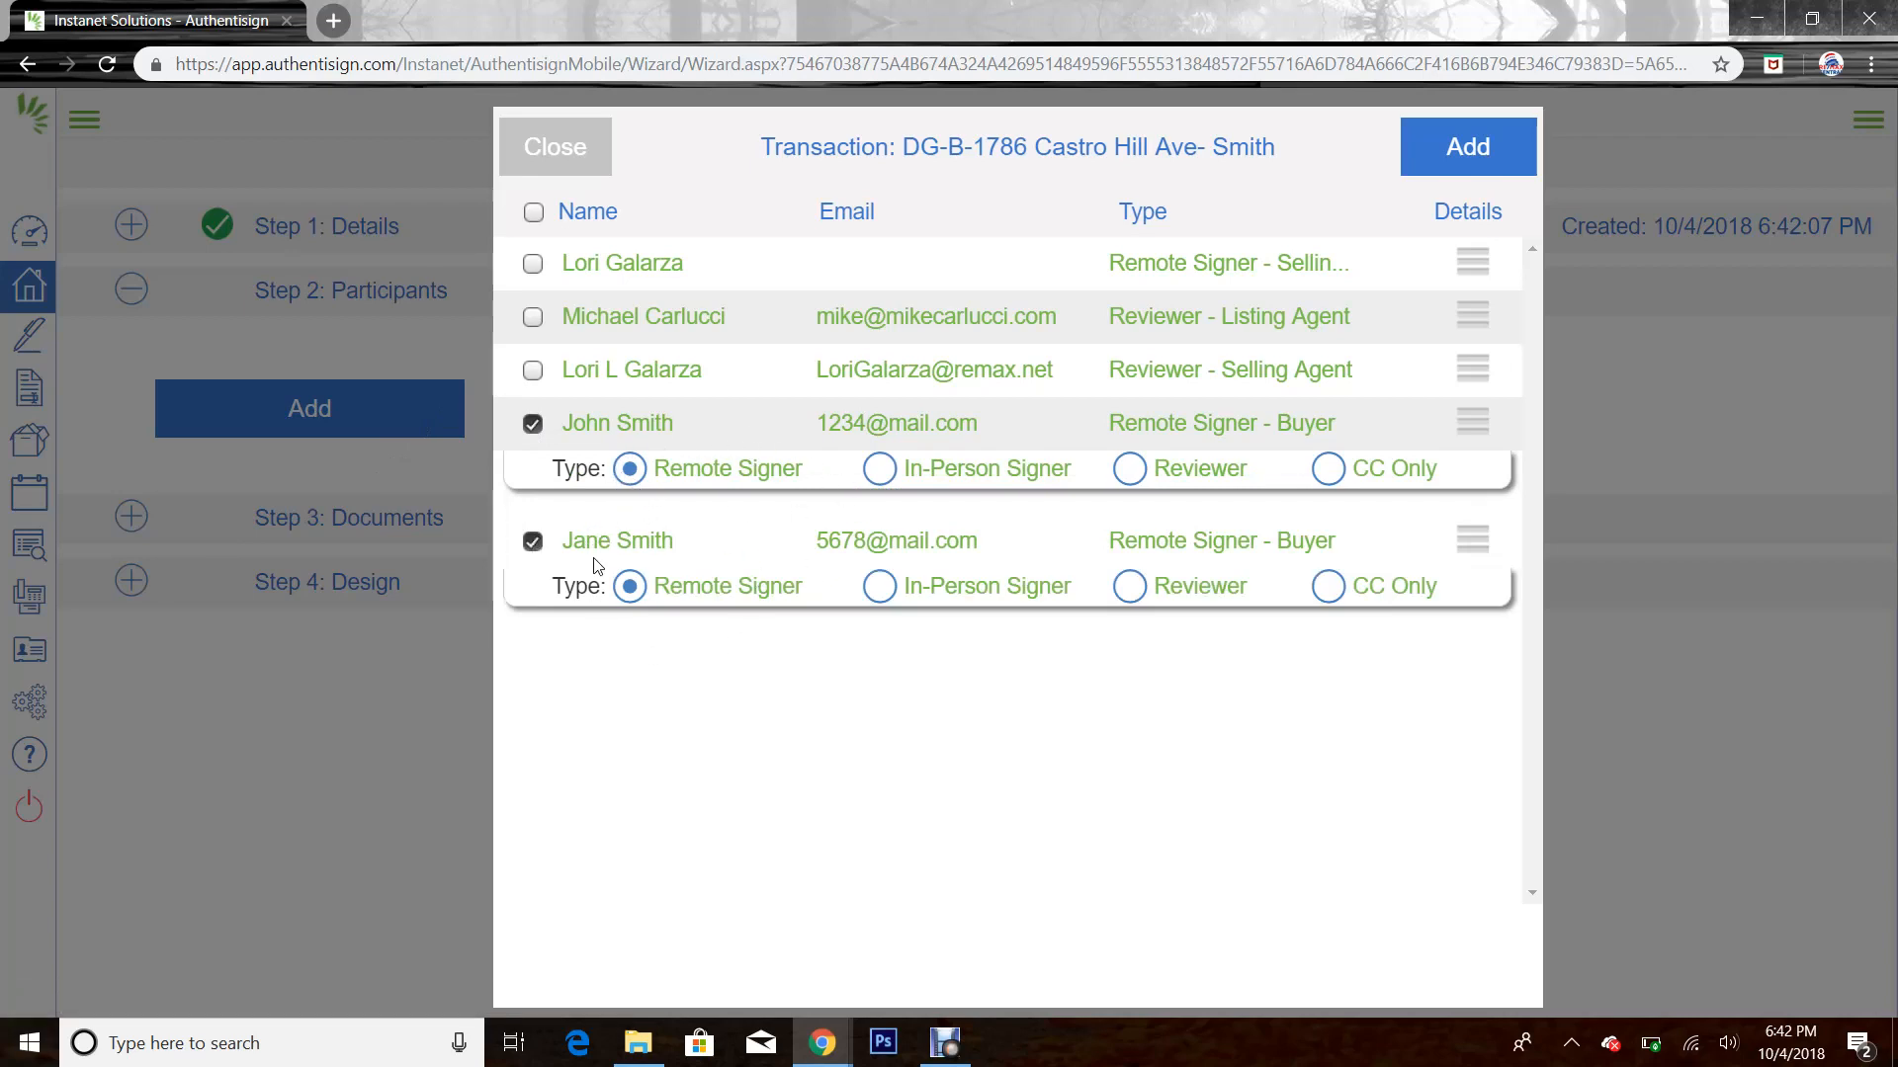
pyautogui.click(1464, 150)
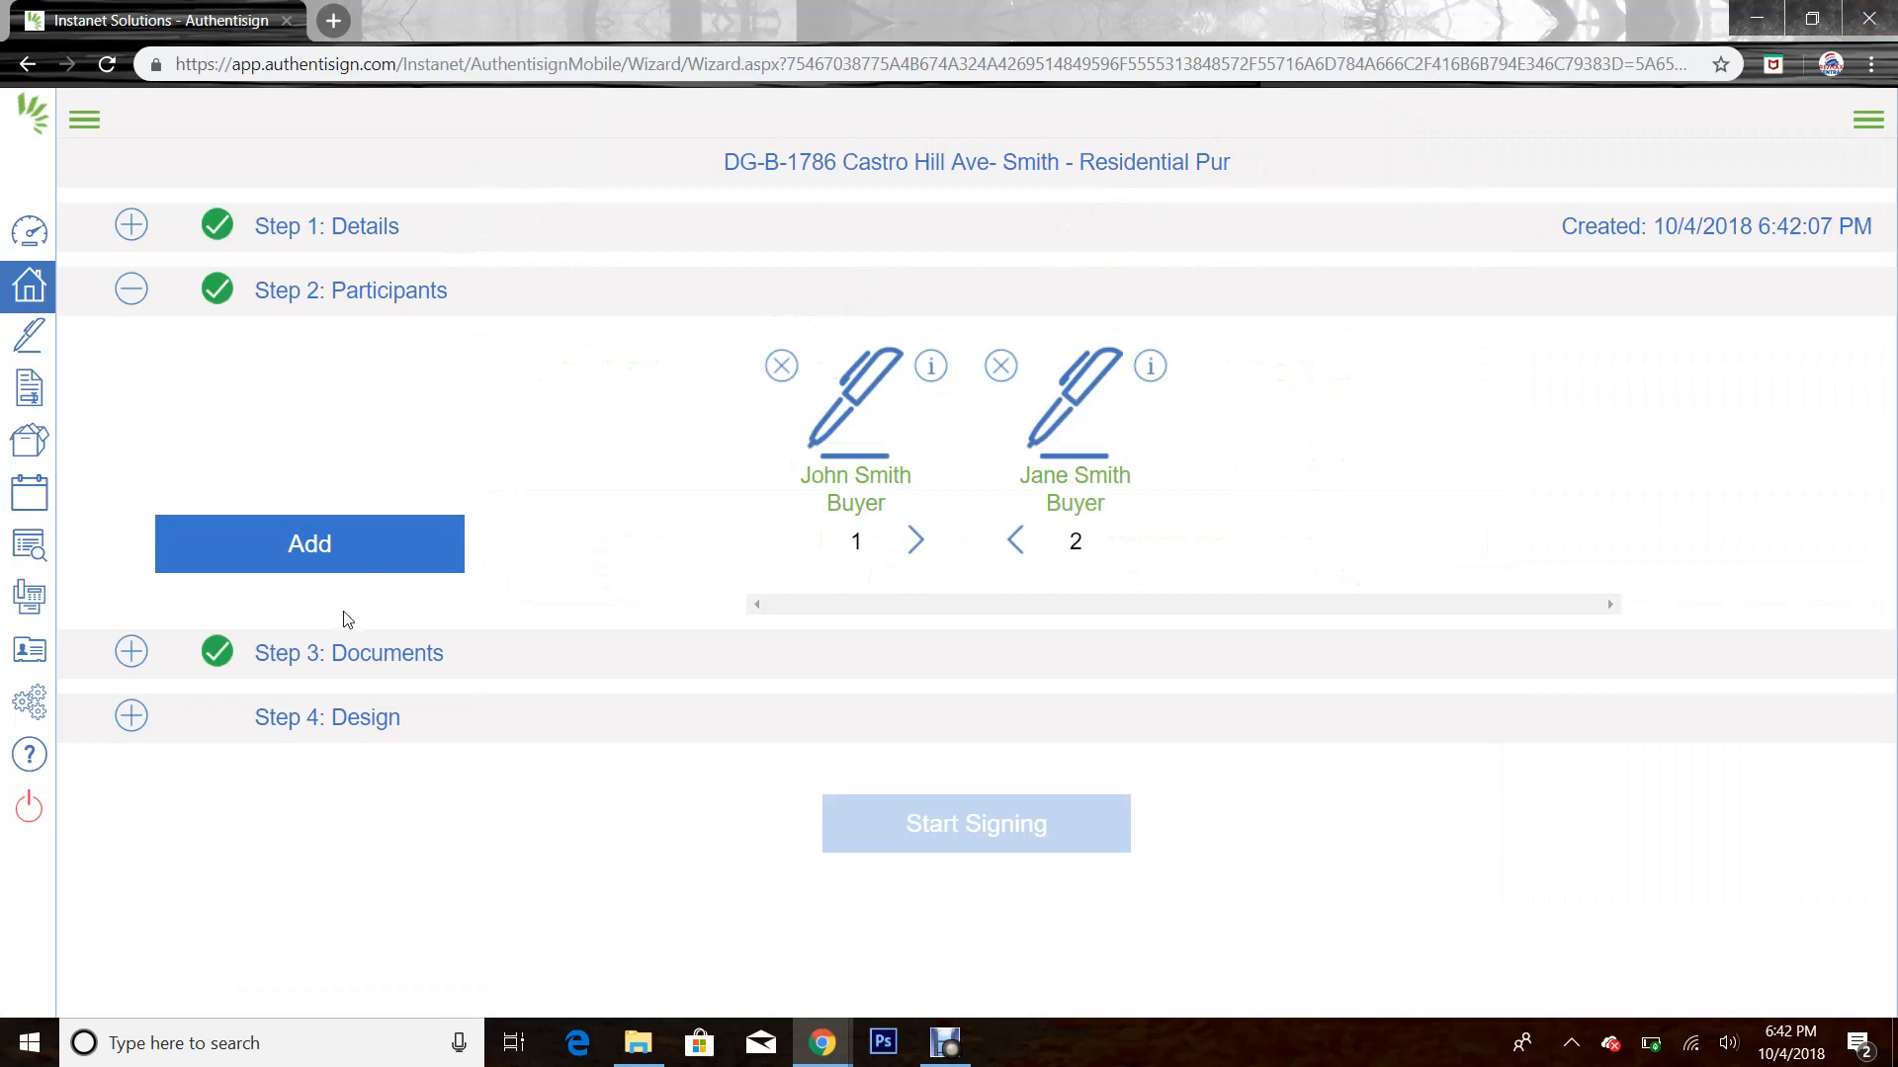
# Add the Duties Owed By A Nevada Real Estate Licensee (Selling Side) (Rev 11/16) form from the transaction's forms and documents
pyautogui.click(131, 652)
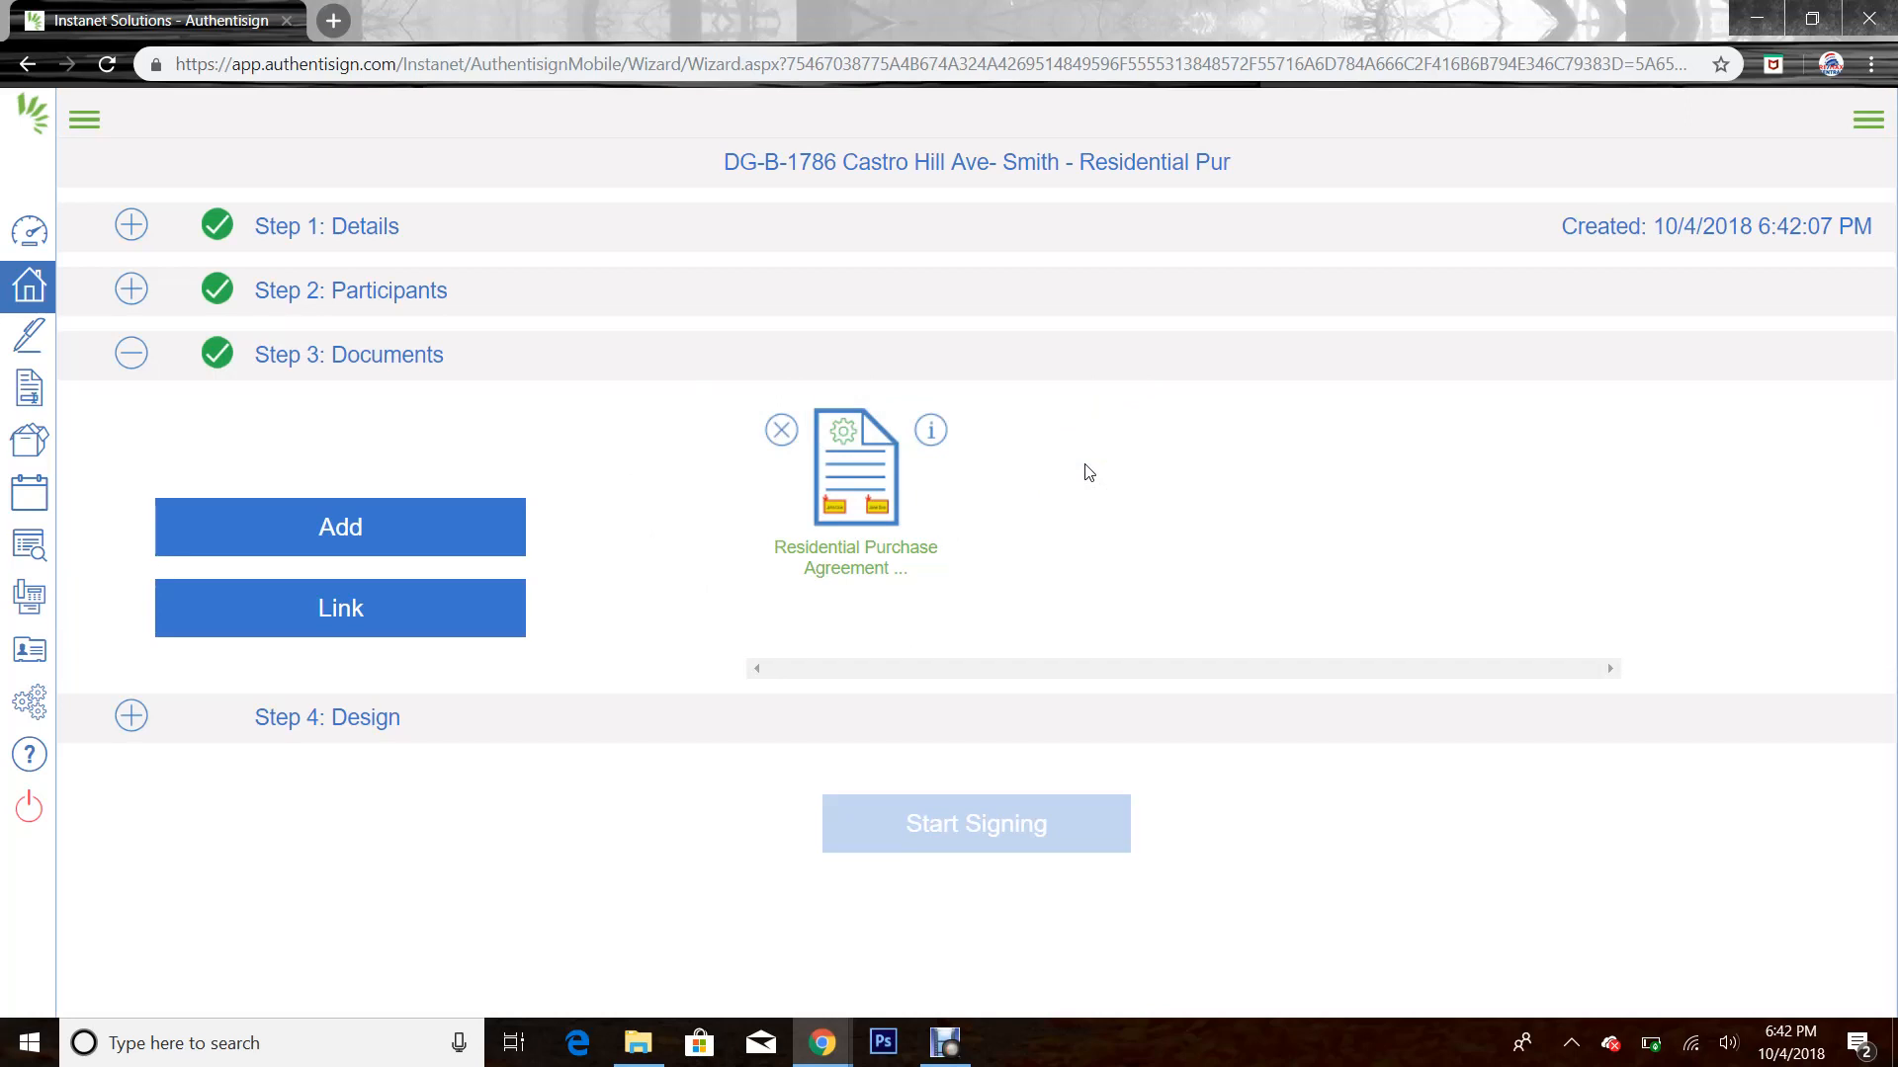
pyautogui.click(379, 534)
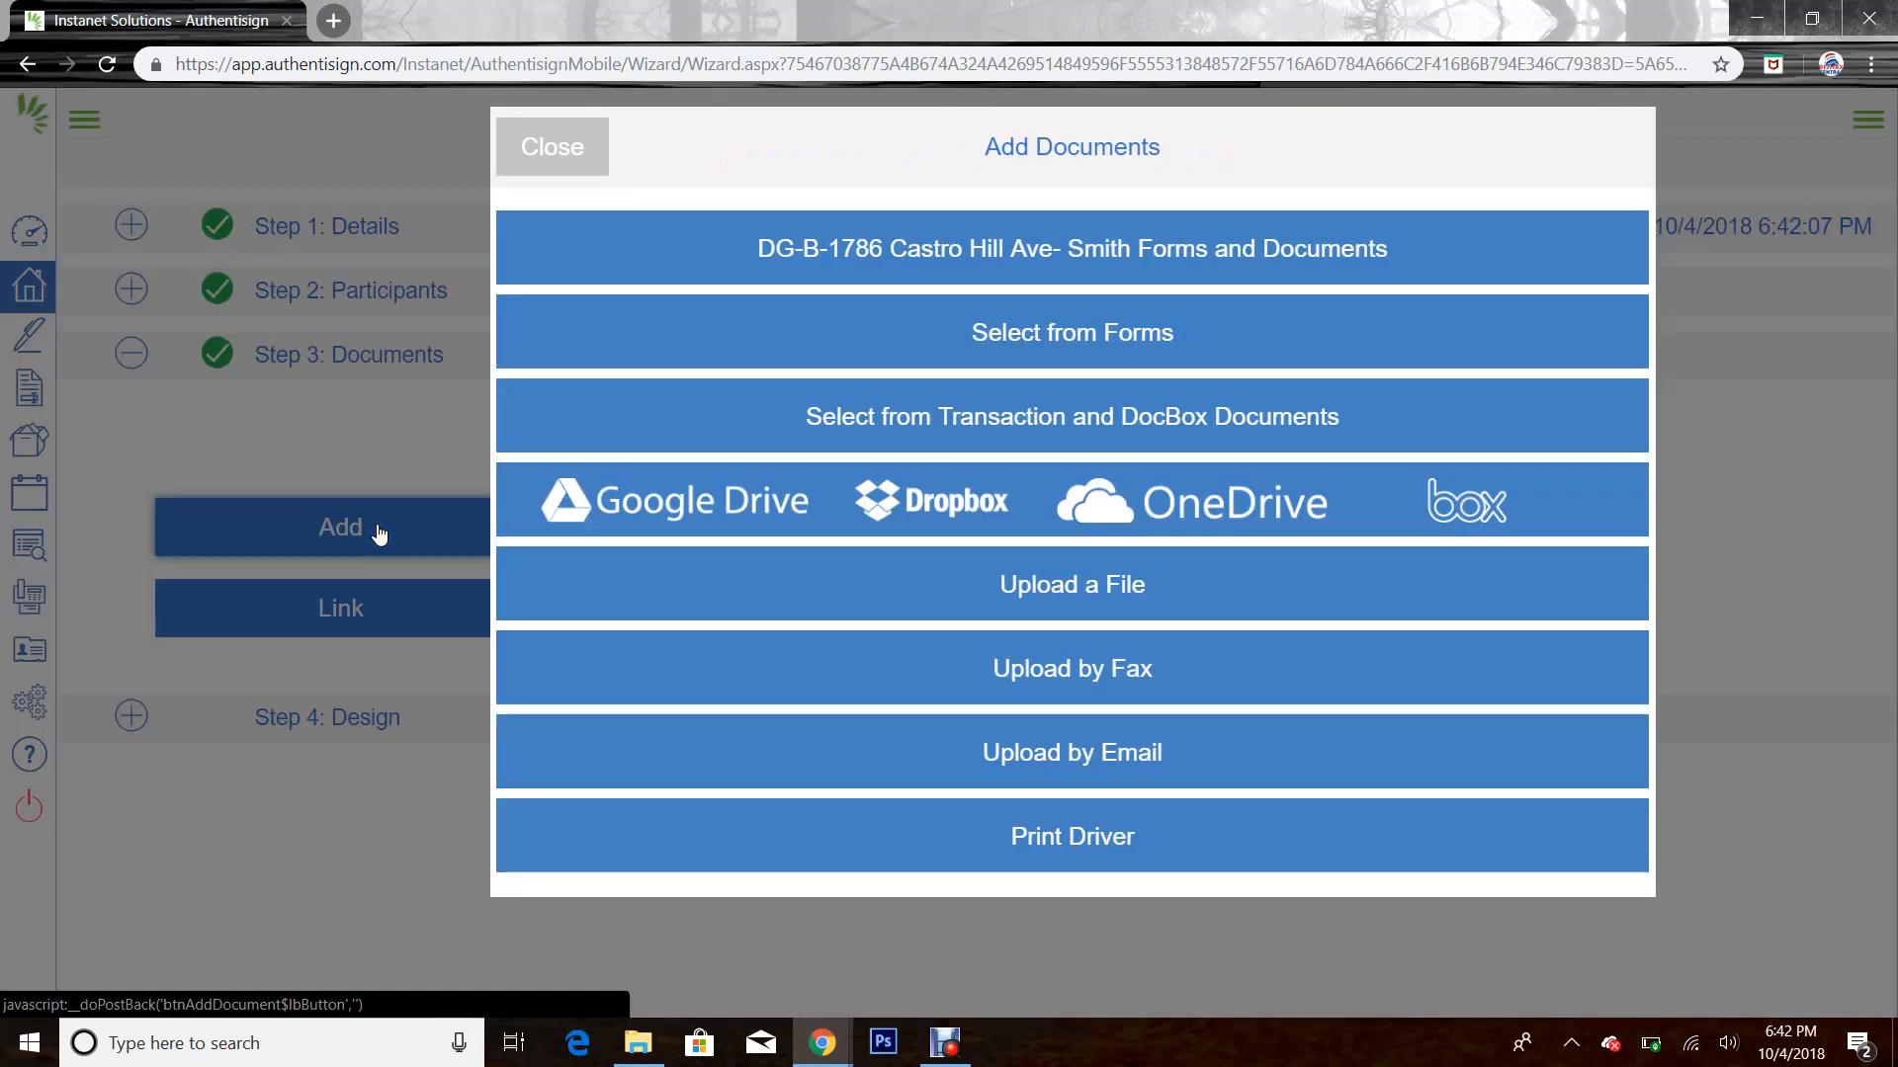
pyautogui.click(1019, 249)
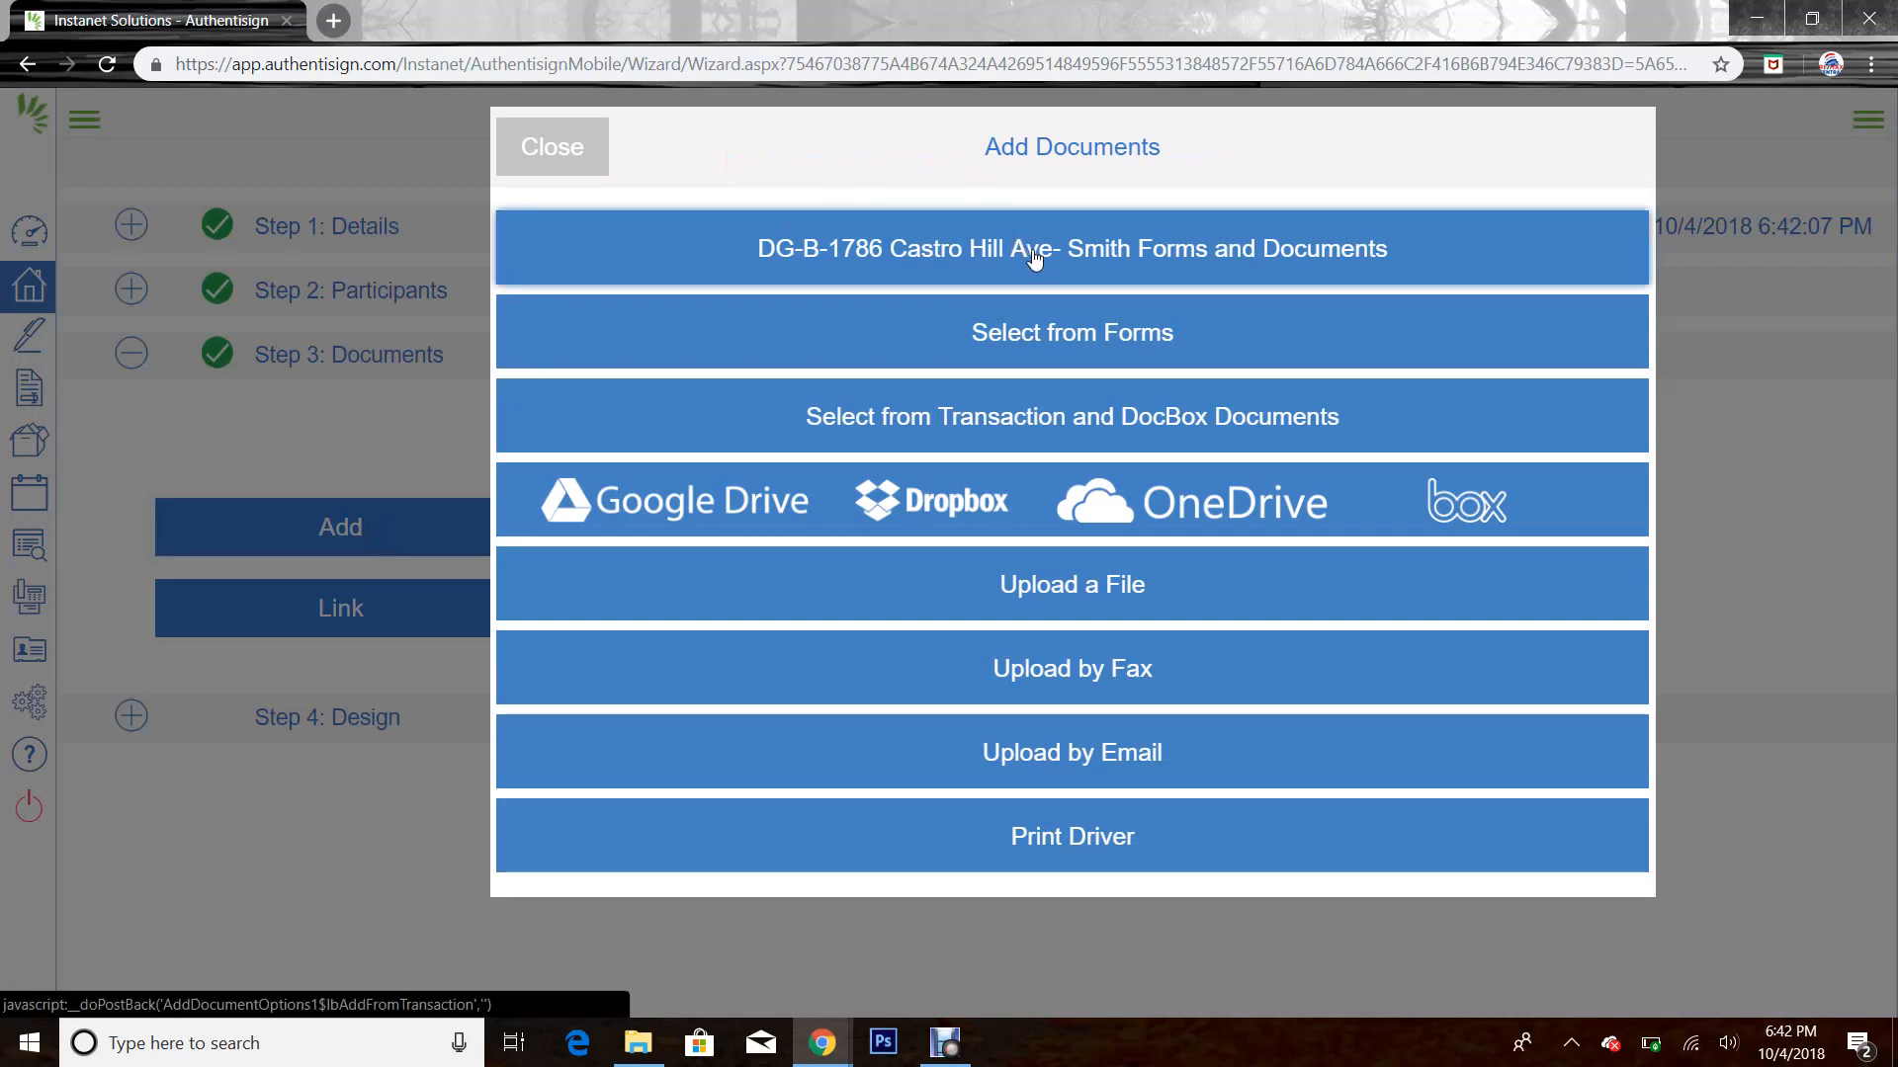
pyautogui.scroll(-4, 979, 456)
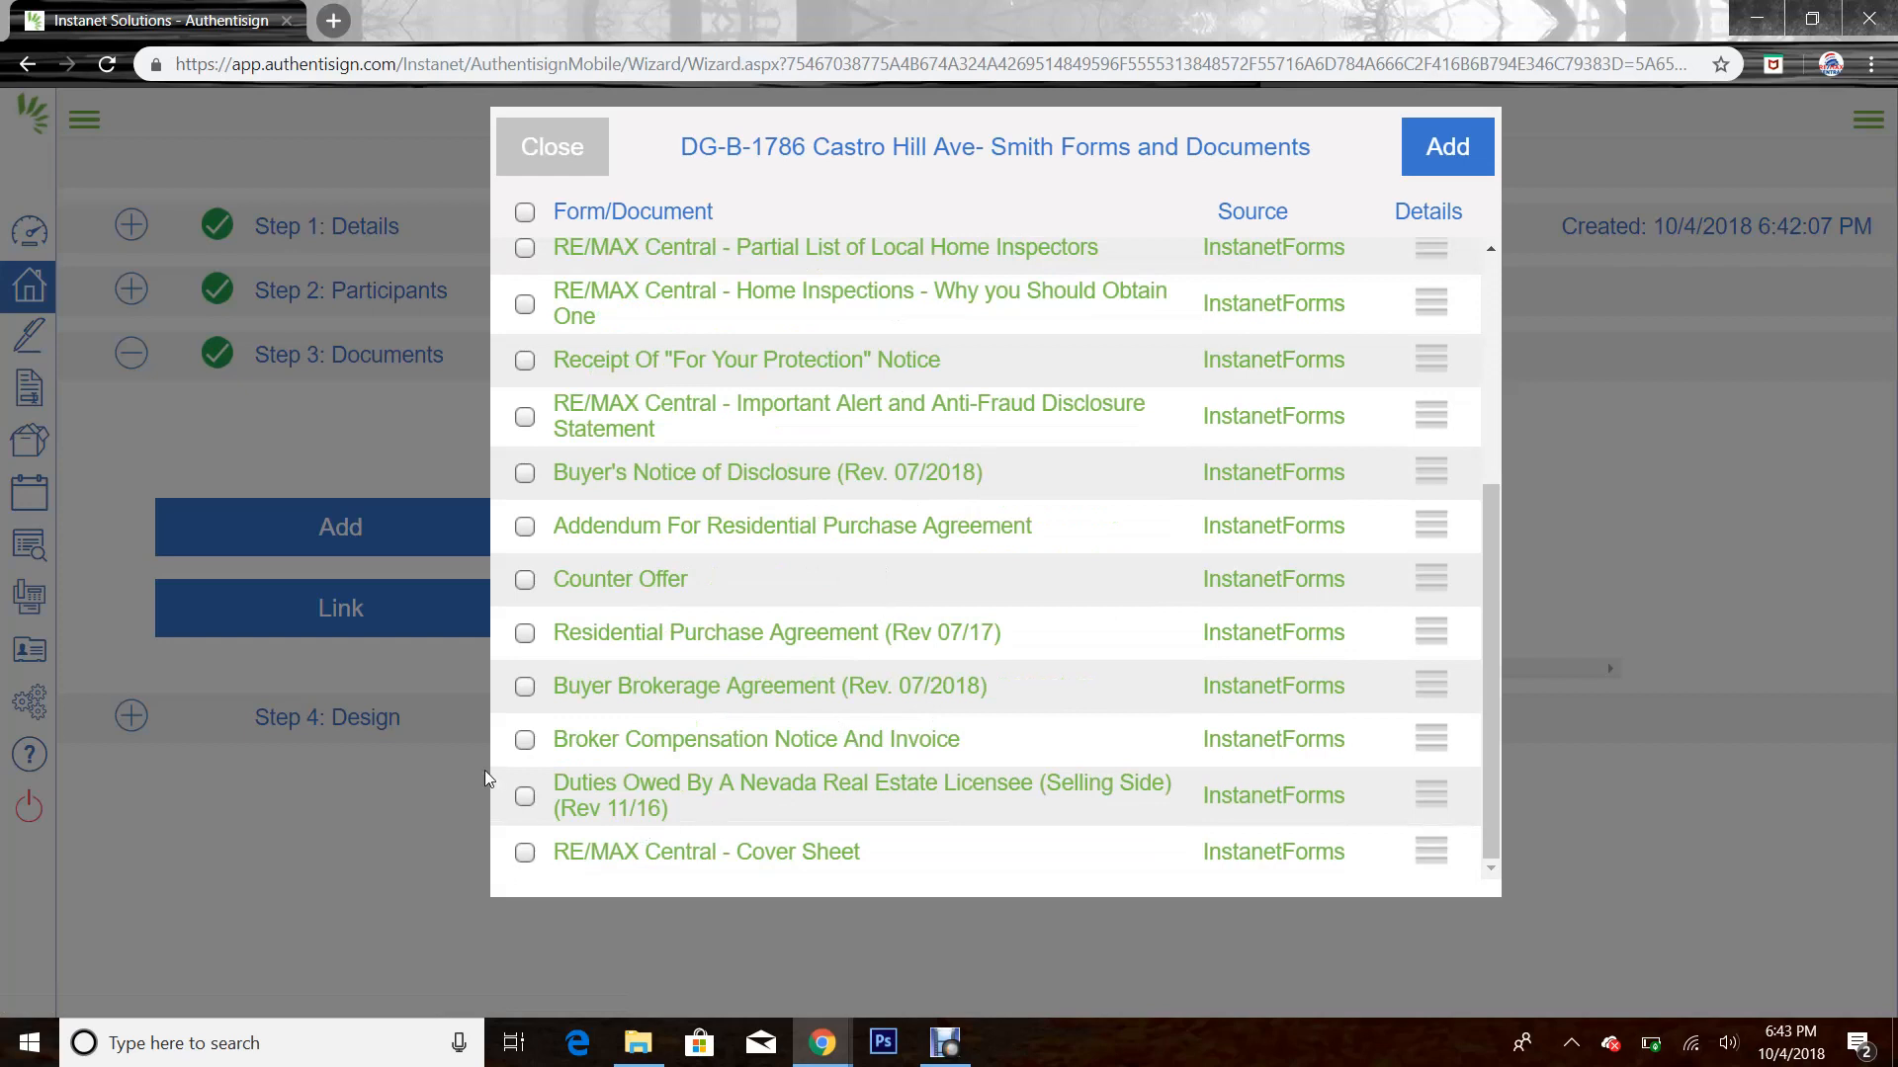
pyautogui.click(525, 796)
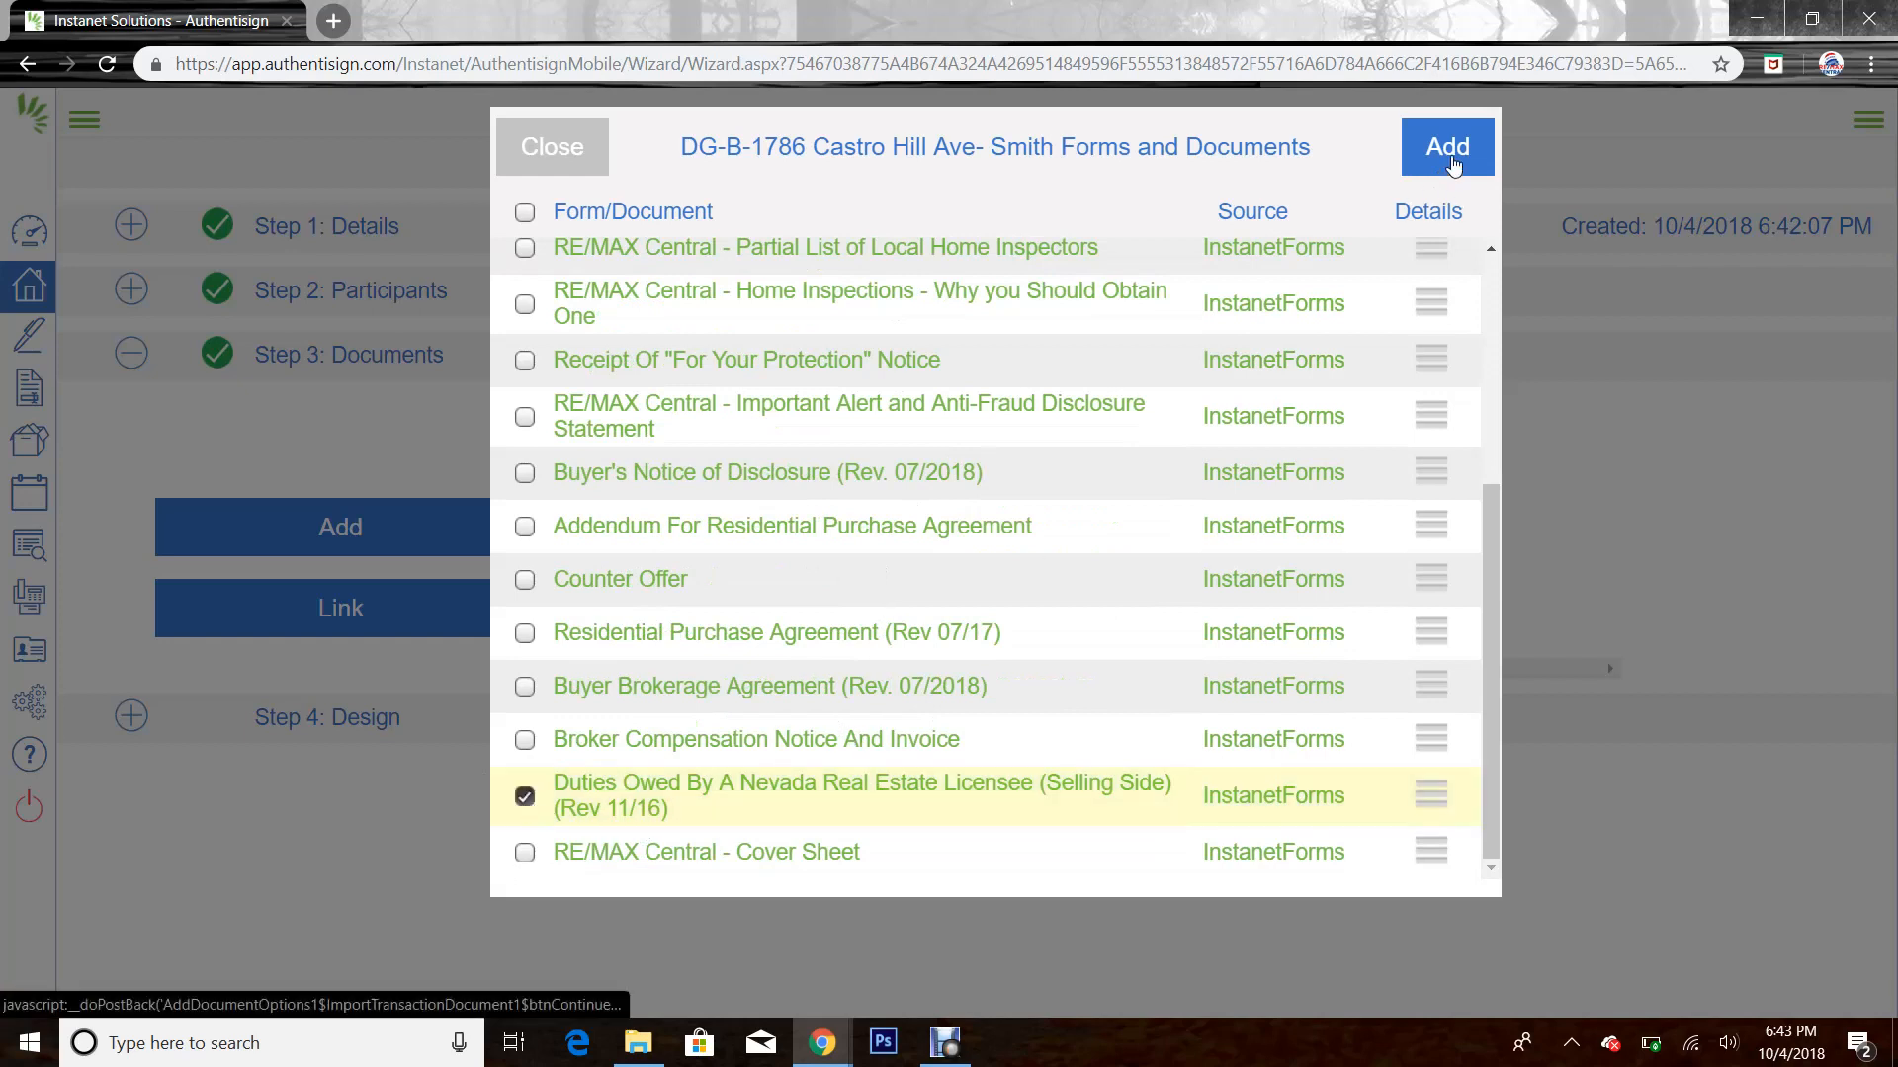
pyautogui.click(1449, 148)
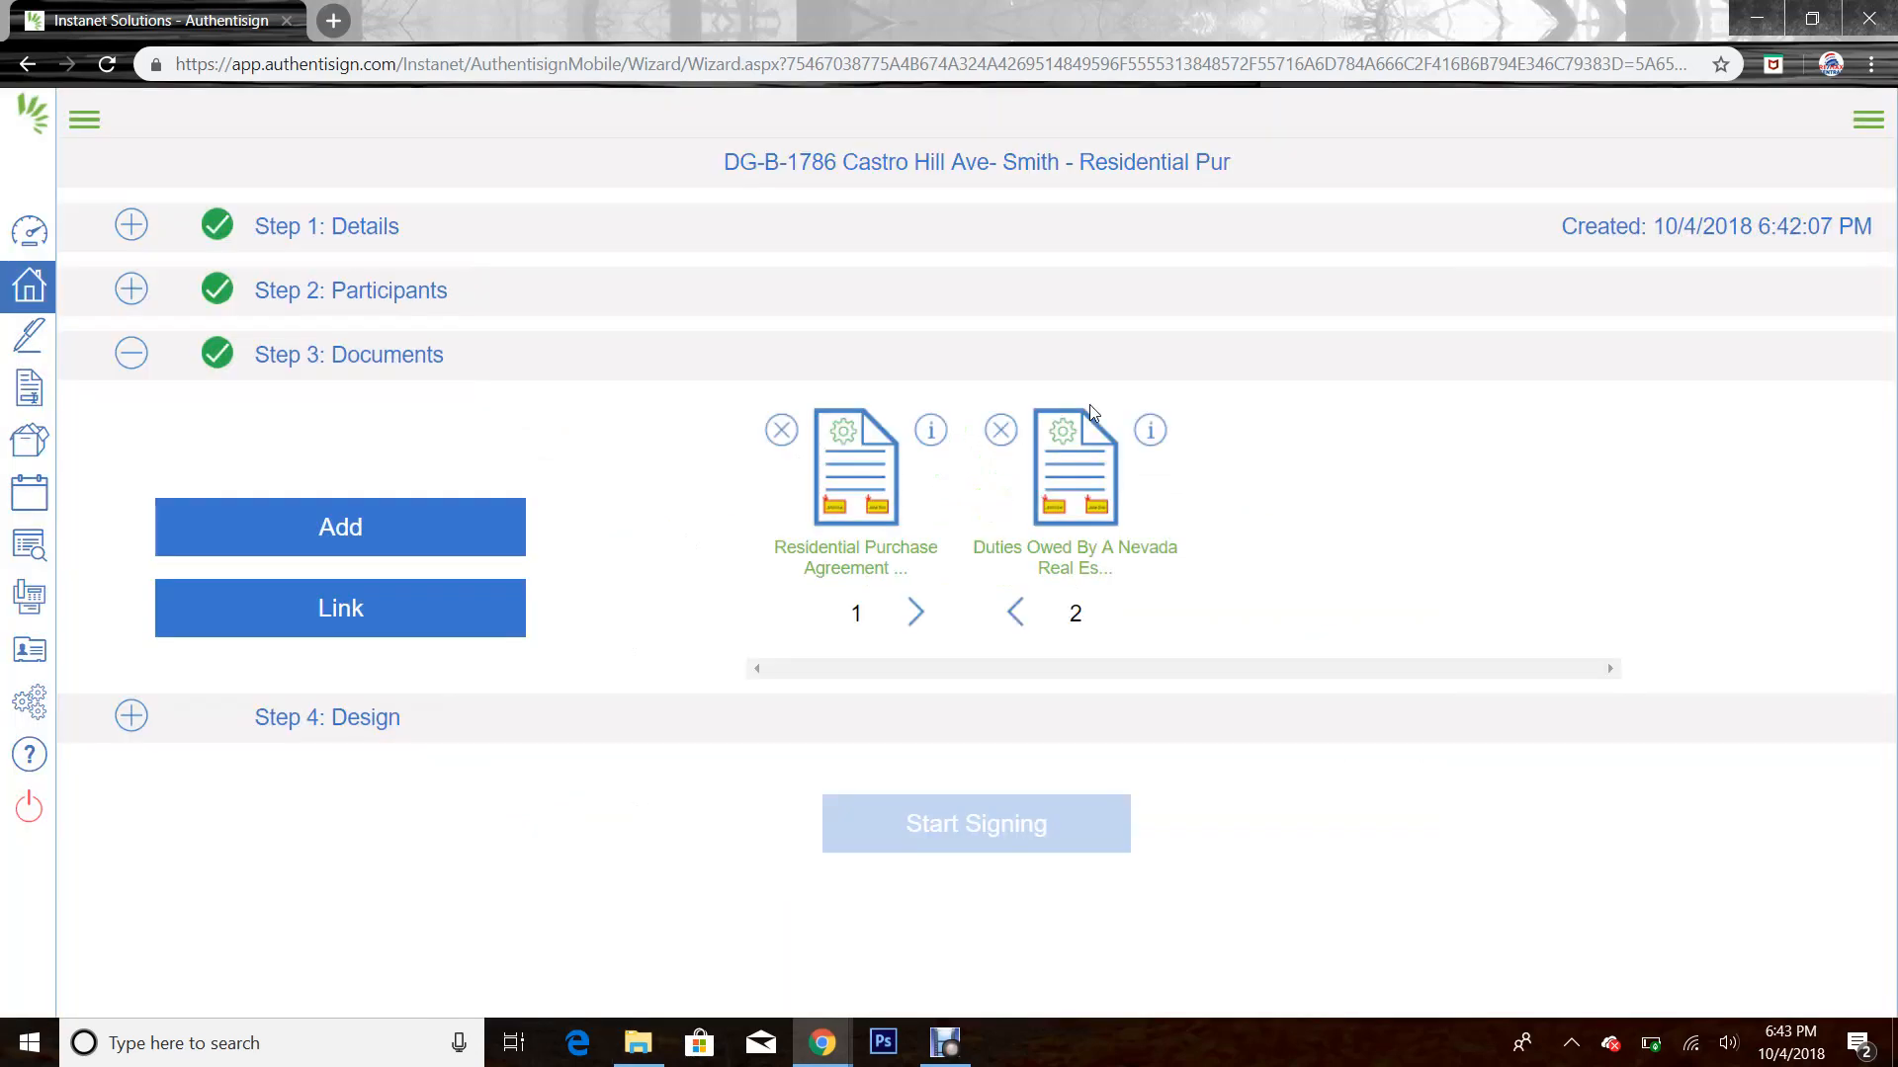
# Place the Duties Owed form before the Residential Purchase Agreement in the document order and open Step 4: Design
pyautogui.click(1018, 612)
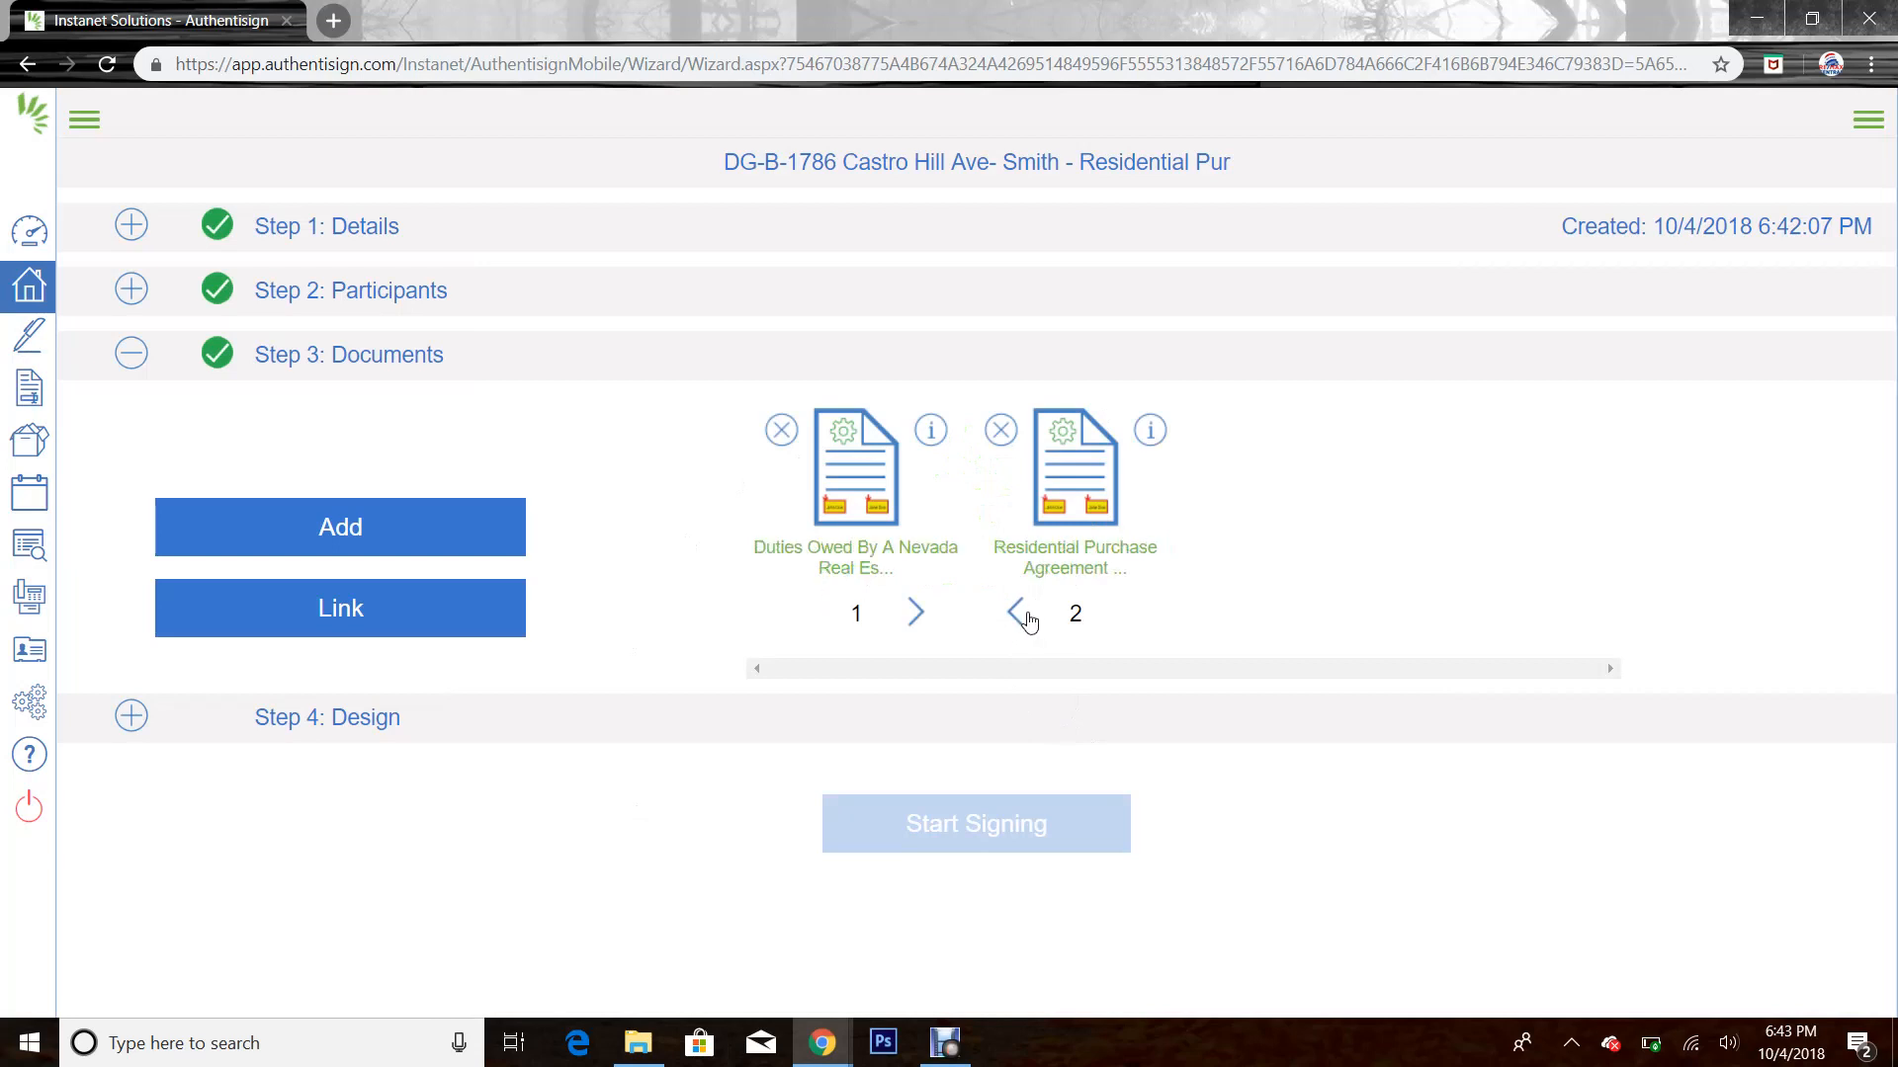
pyautogui.click(1017, 614)
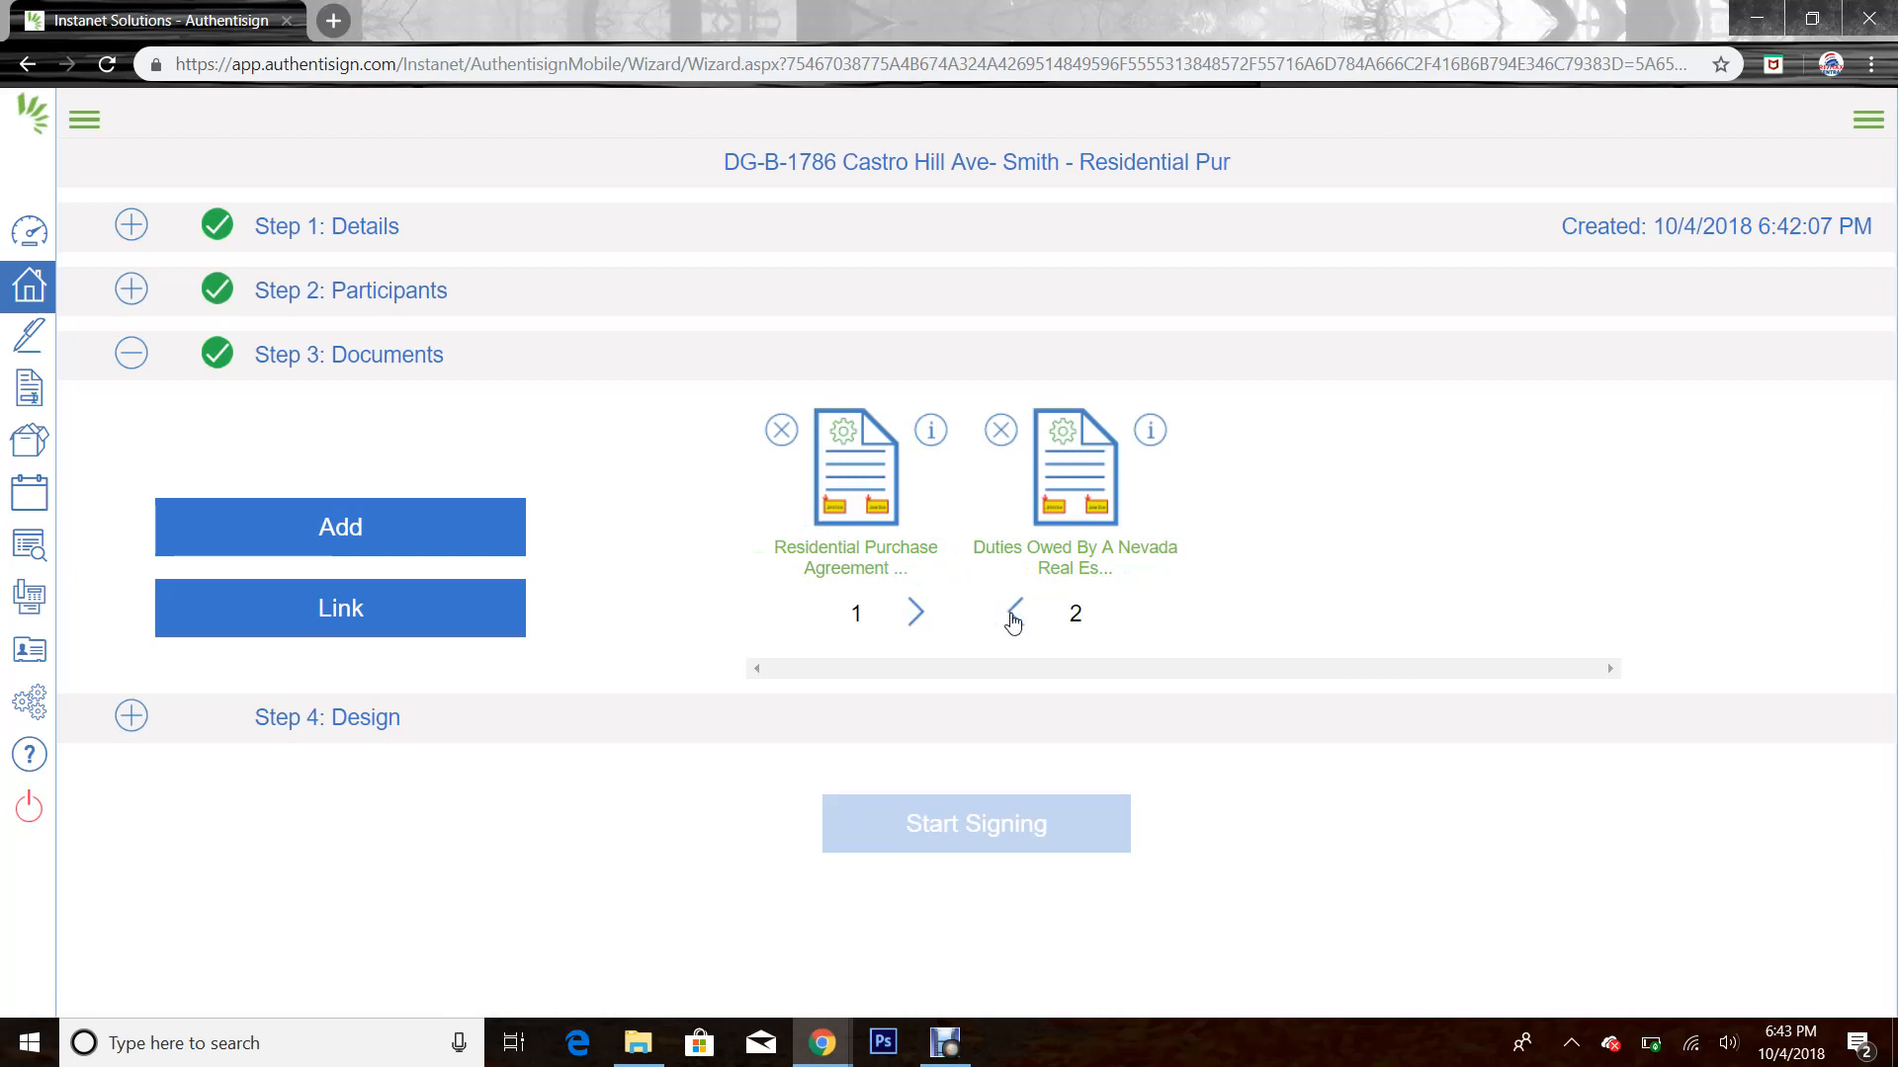
pyautogui.click(1005, 617)
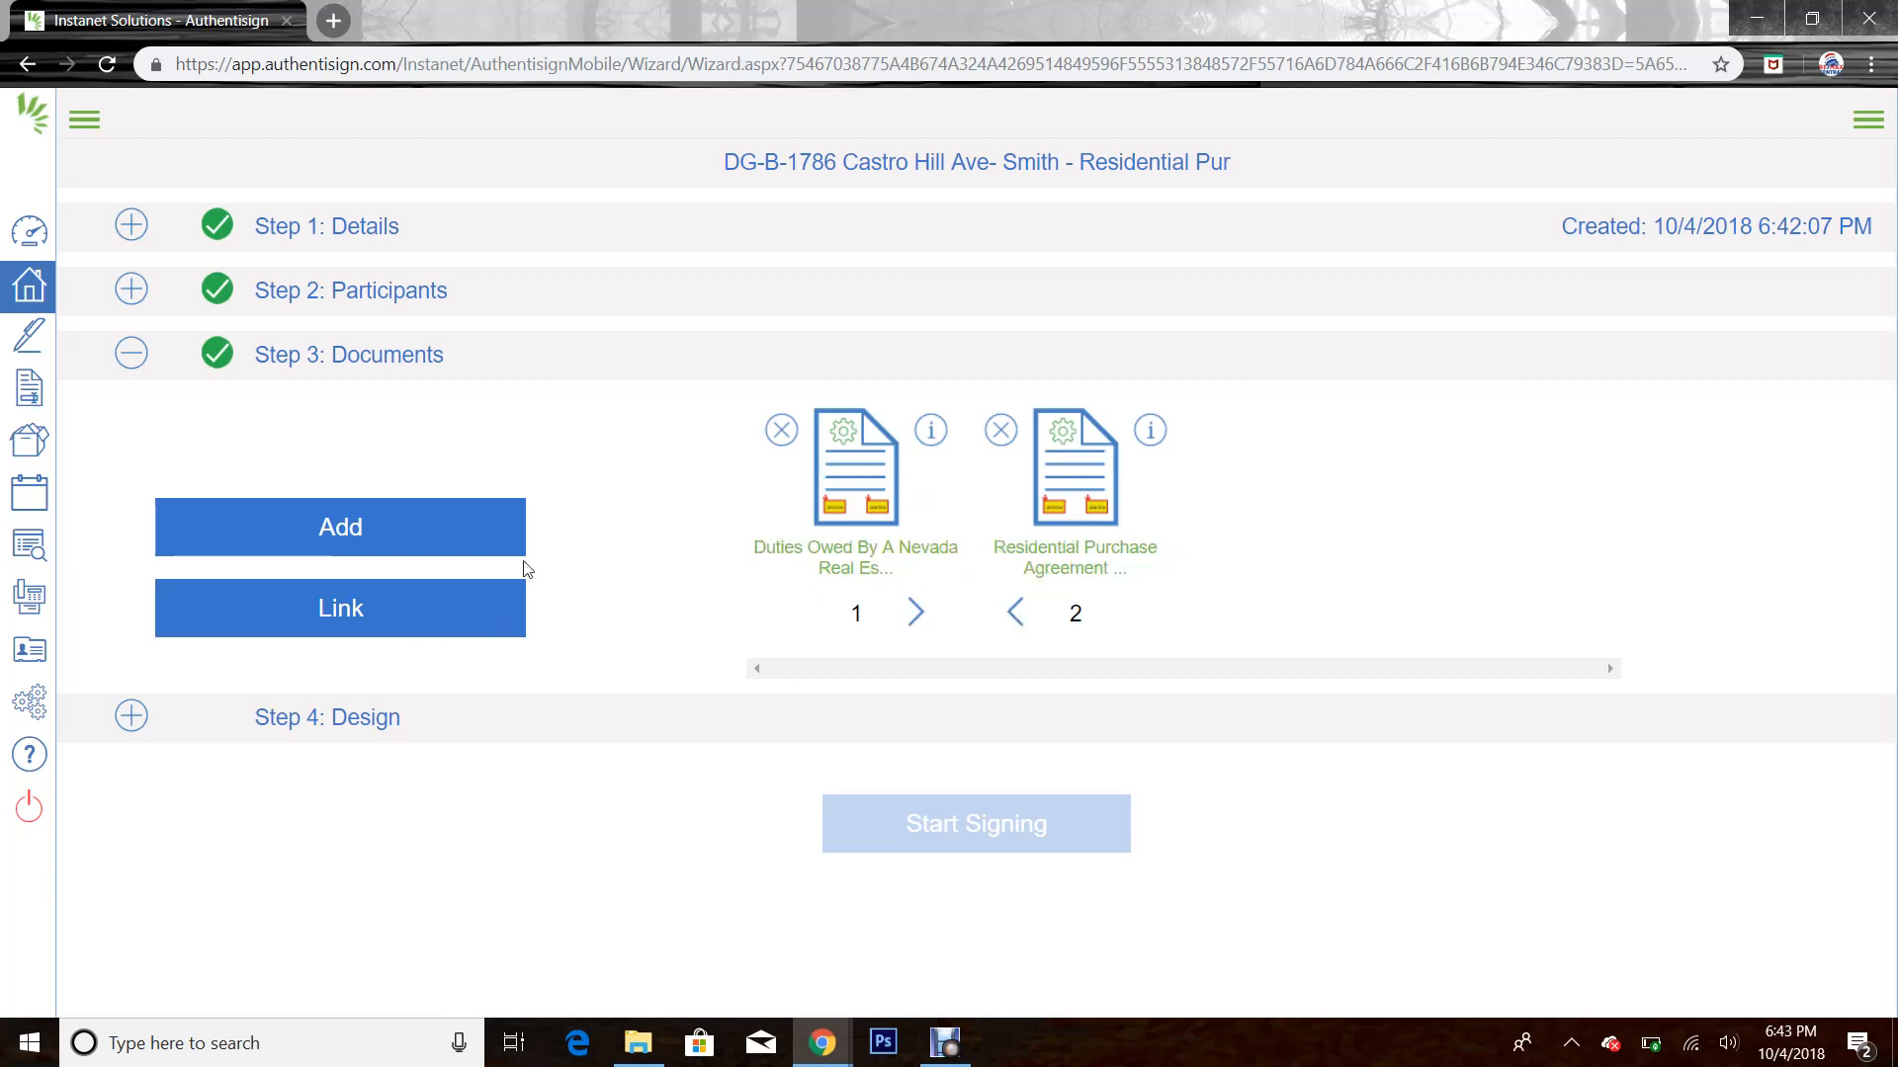
pyautogui.click(346, 720)
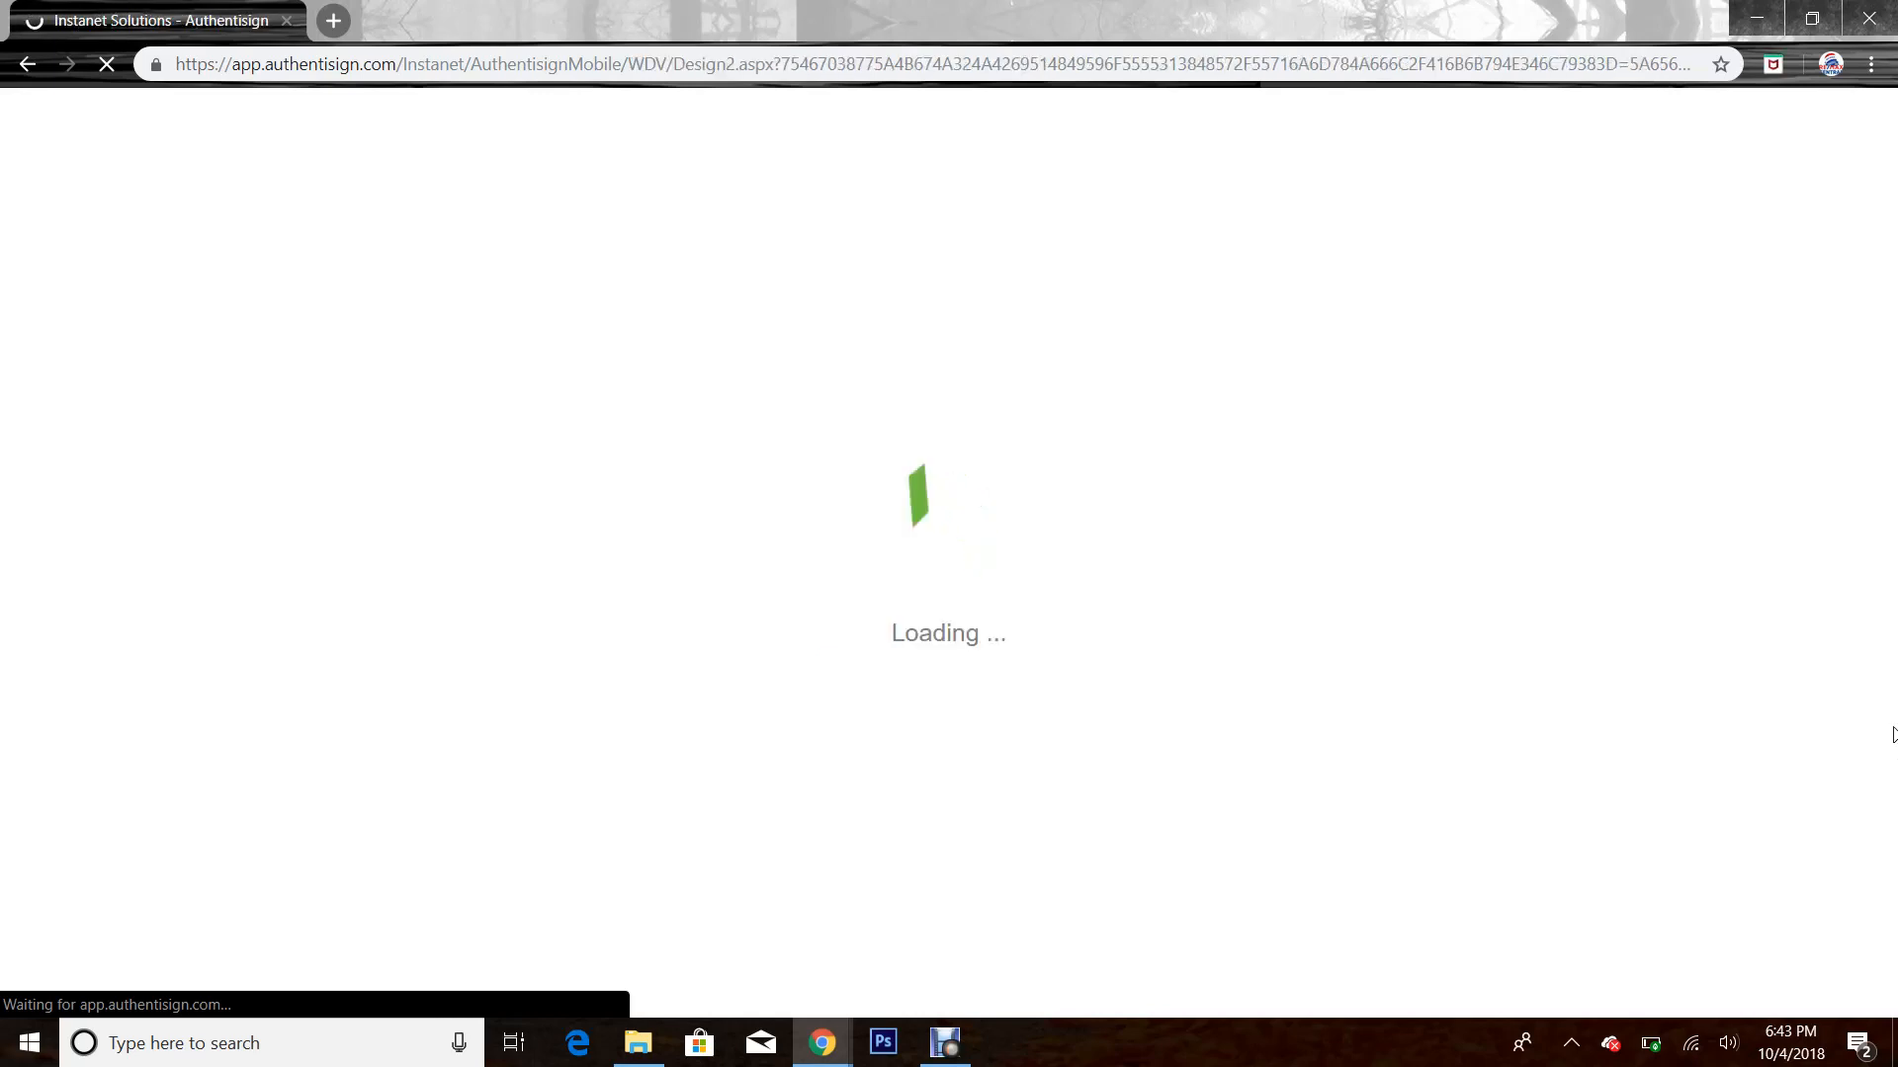
# Examine the signature, initial and date blocks for both buyers throughout the Duties Owed form and the Residential Purchase Agreement
pyautogui.scroll(-10, 883, 481)
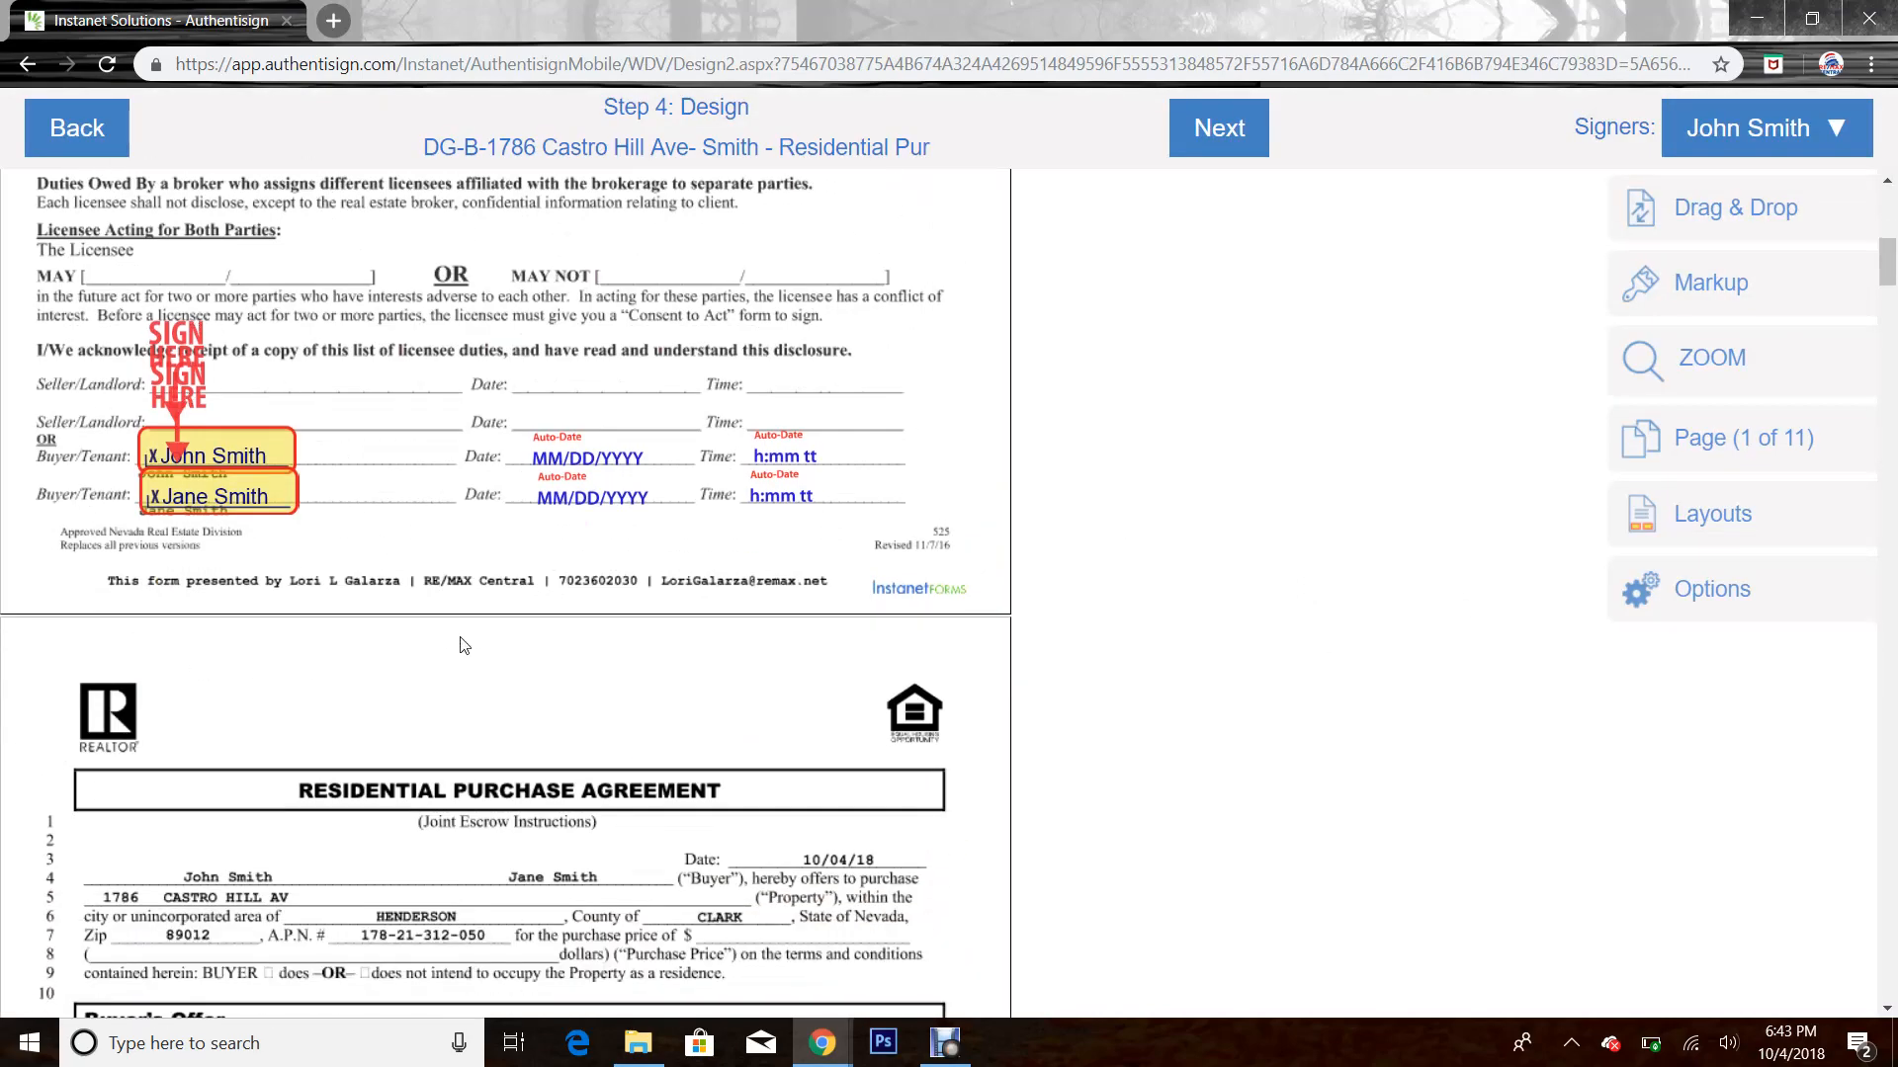
pyautogui.scroll(-3, 462, 637)
pyautogui.scroll(-12, 463, 413)
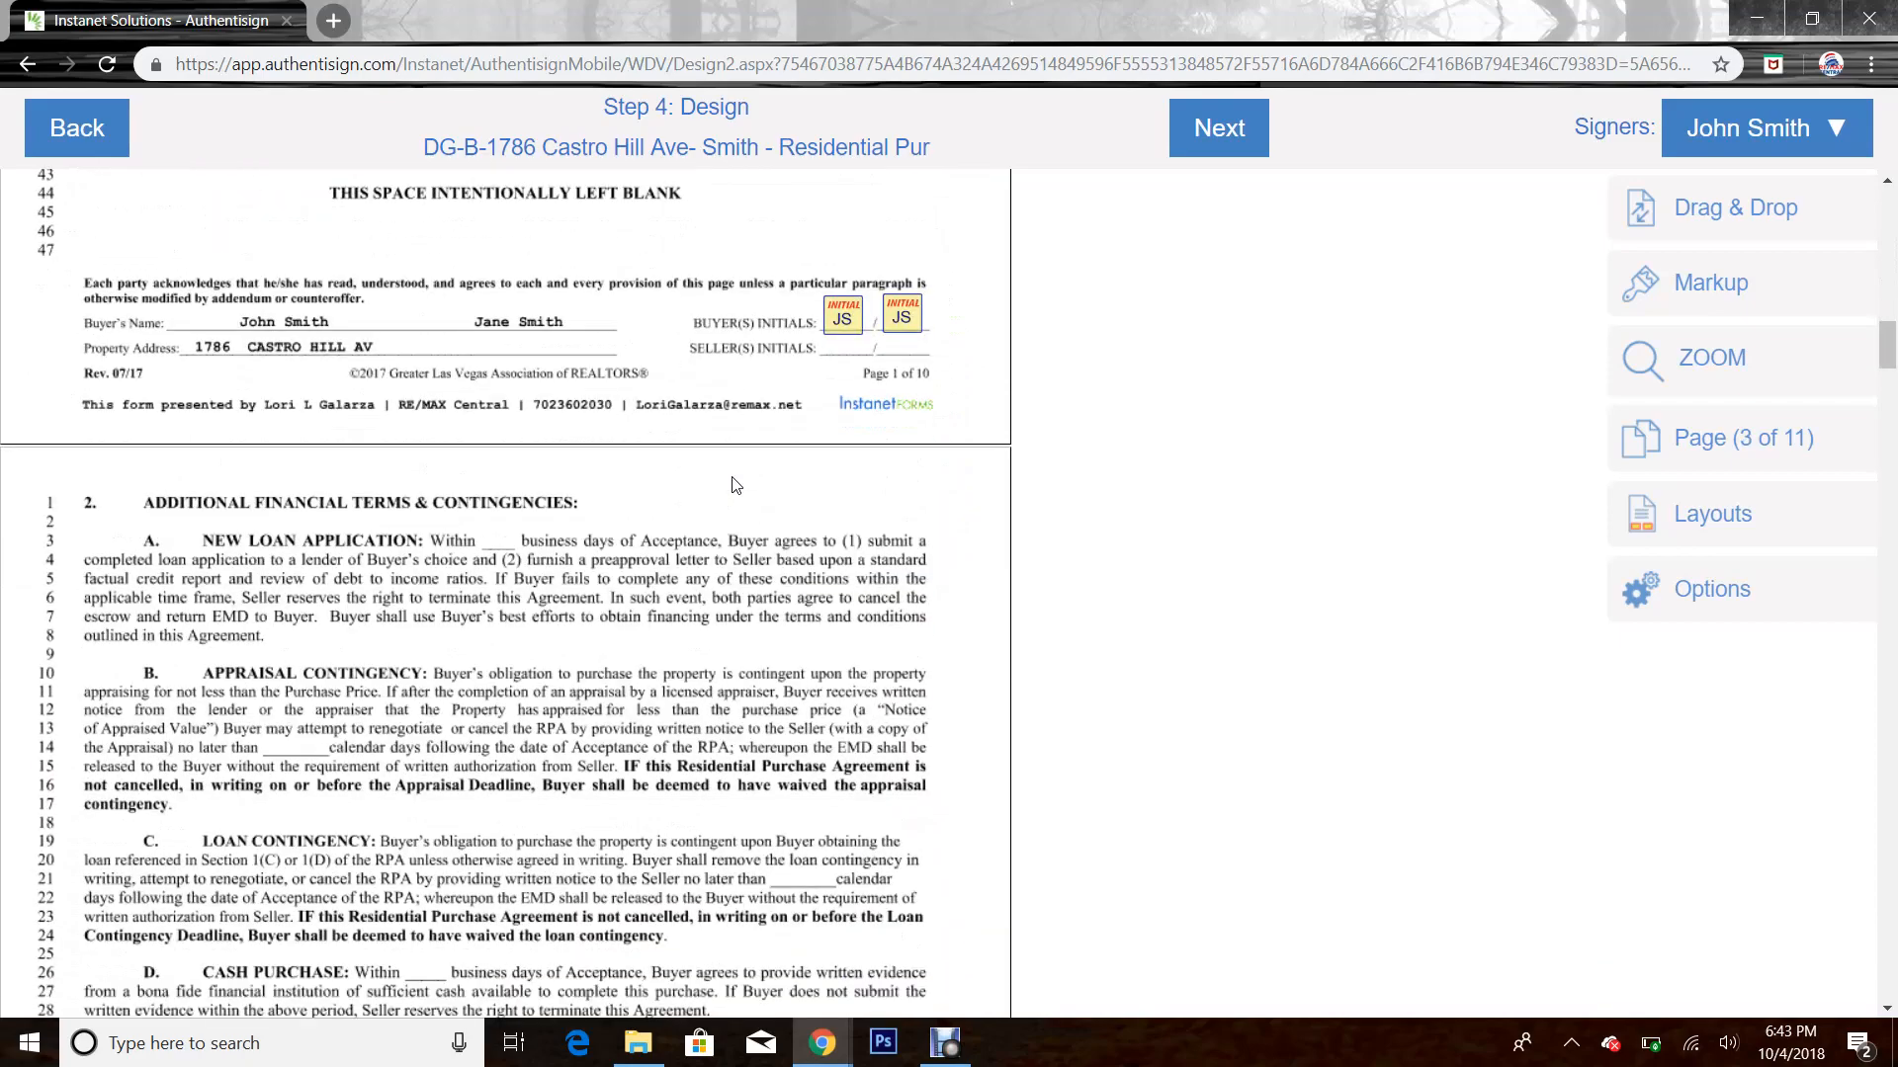
pyautogui.scroll(-9, 736, 484)
pyautogui.scroll(-2, 737, 484)
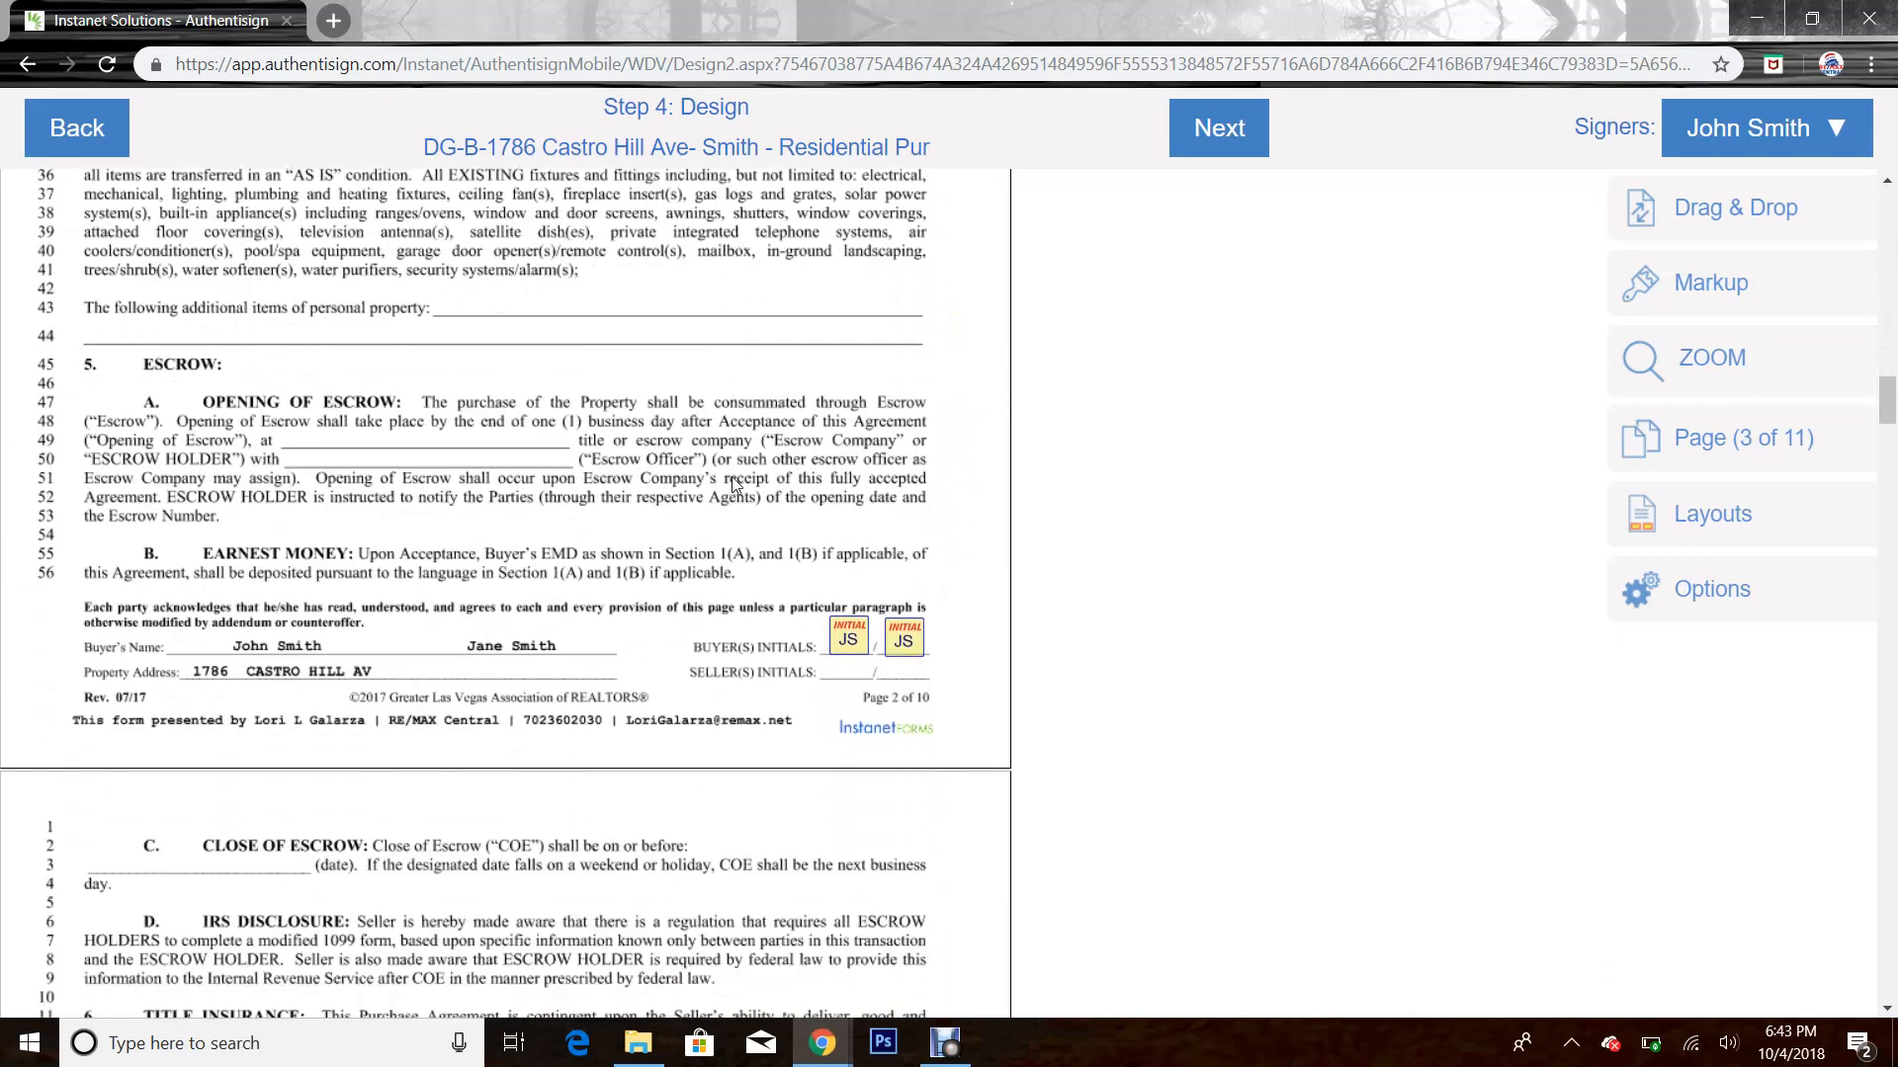
pyautogui.scroll(-1, 994, 633)
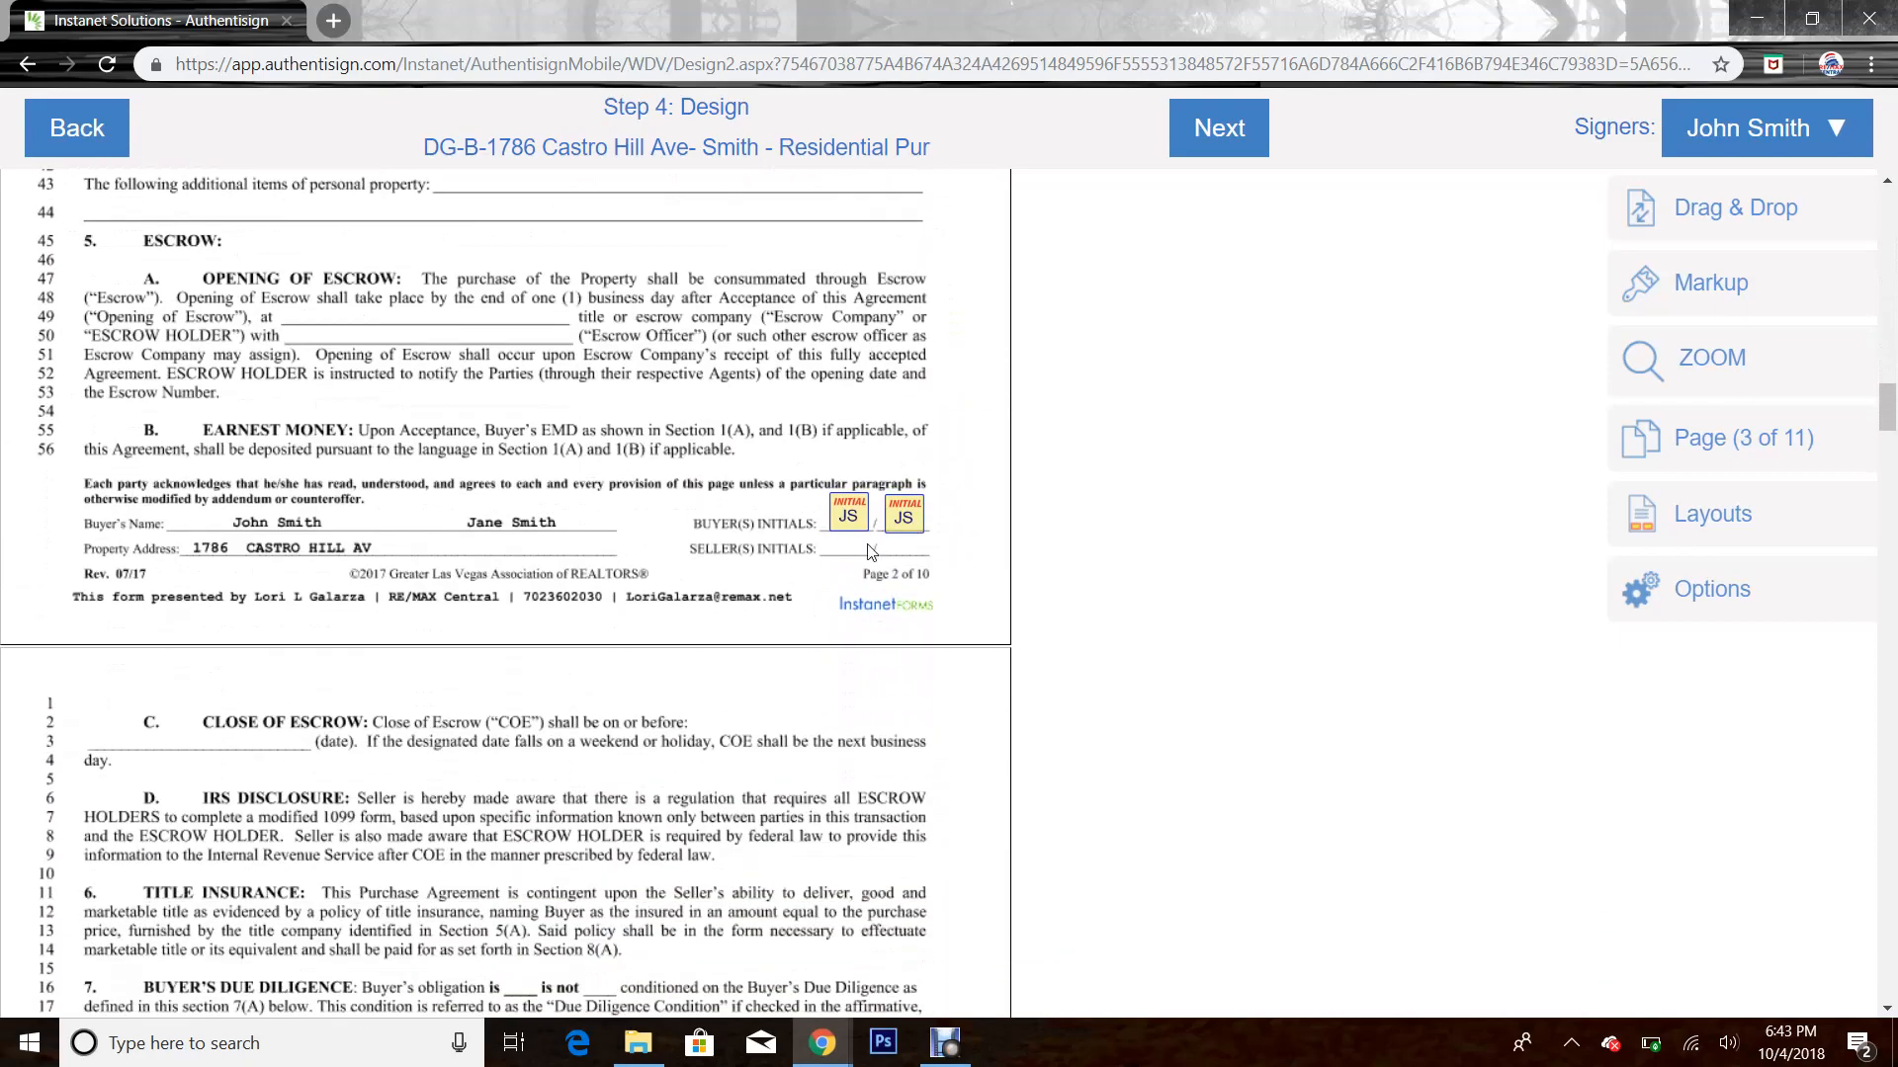
pyautogui.scroll(-11, 870, 551)
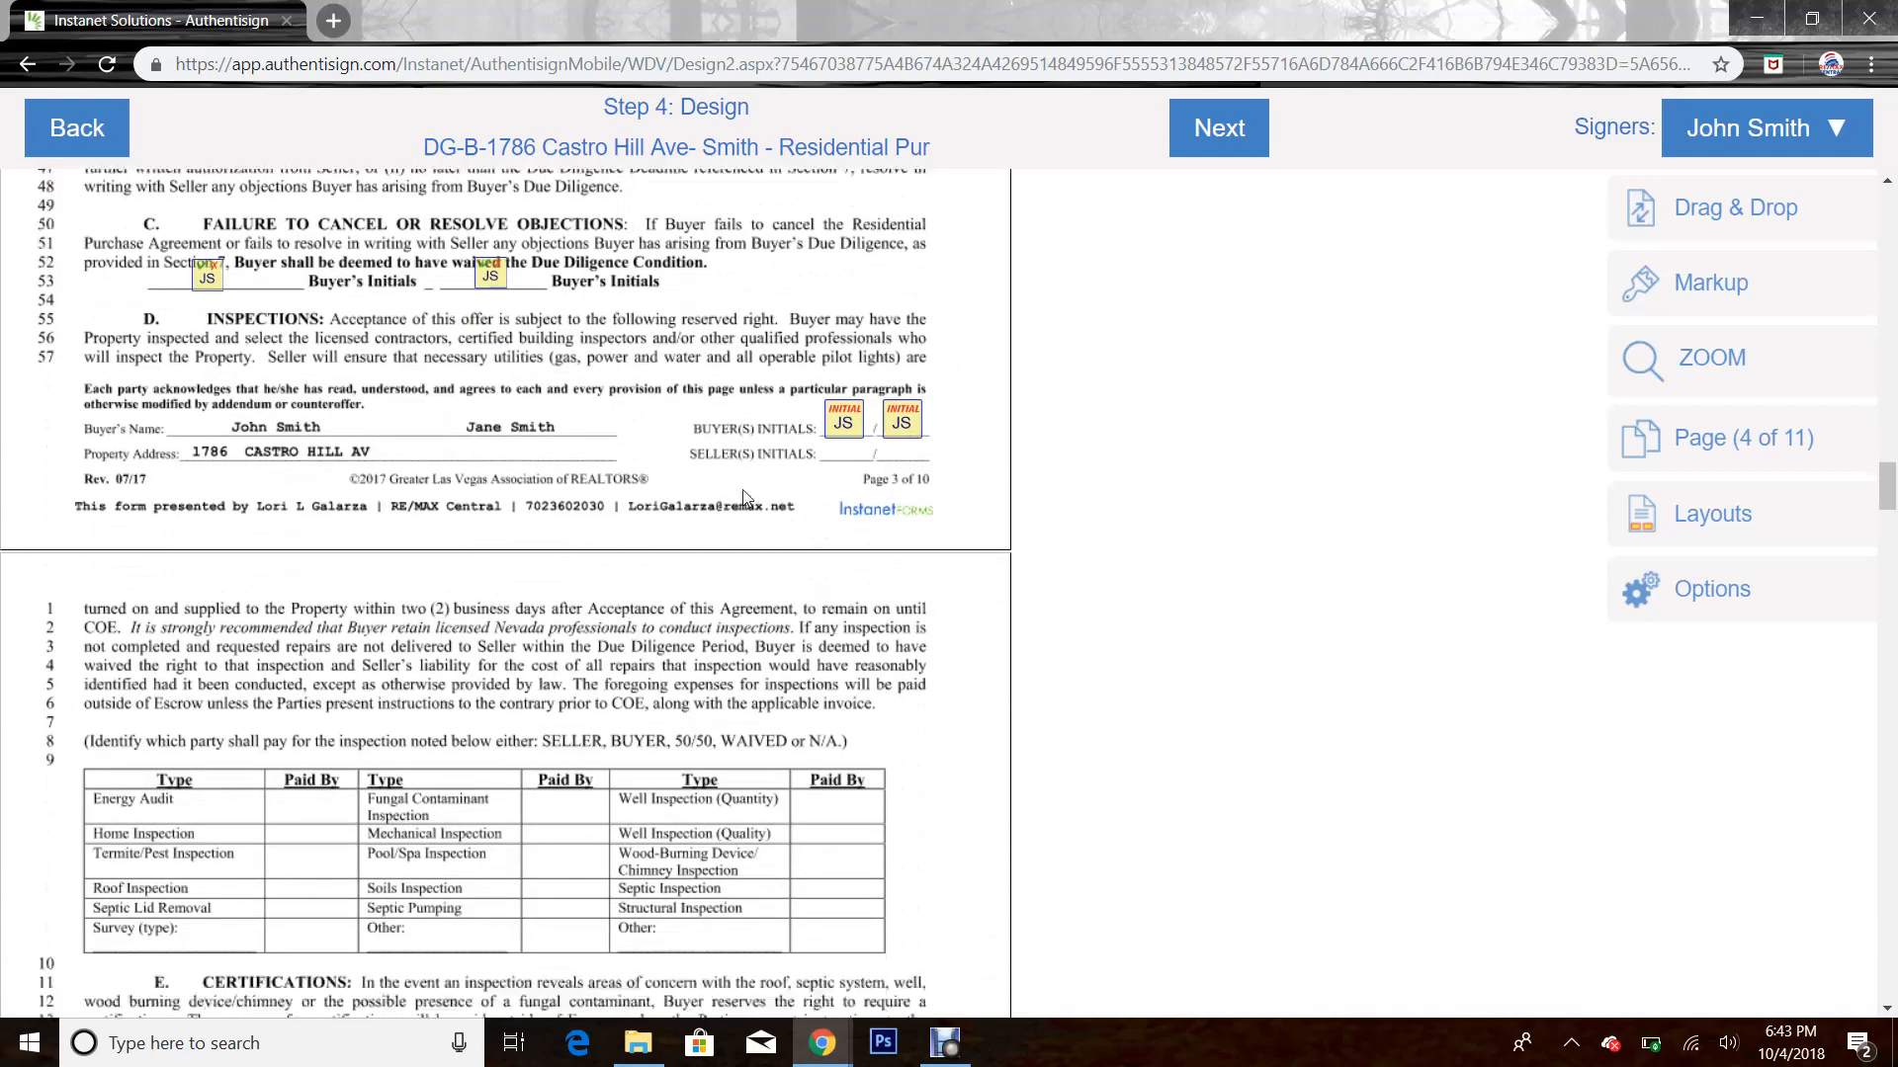
pyautogui.scroll(-3, 743, 497)
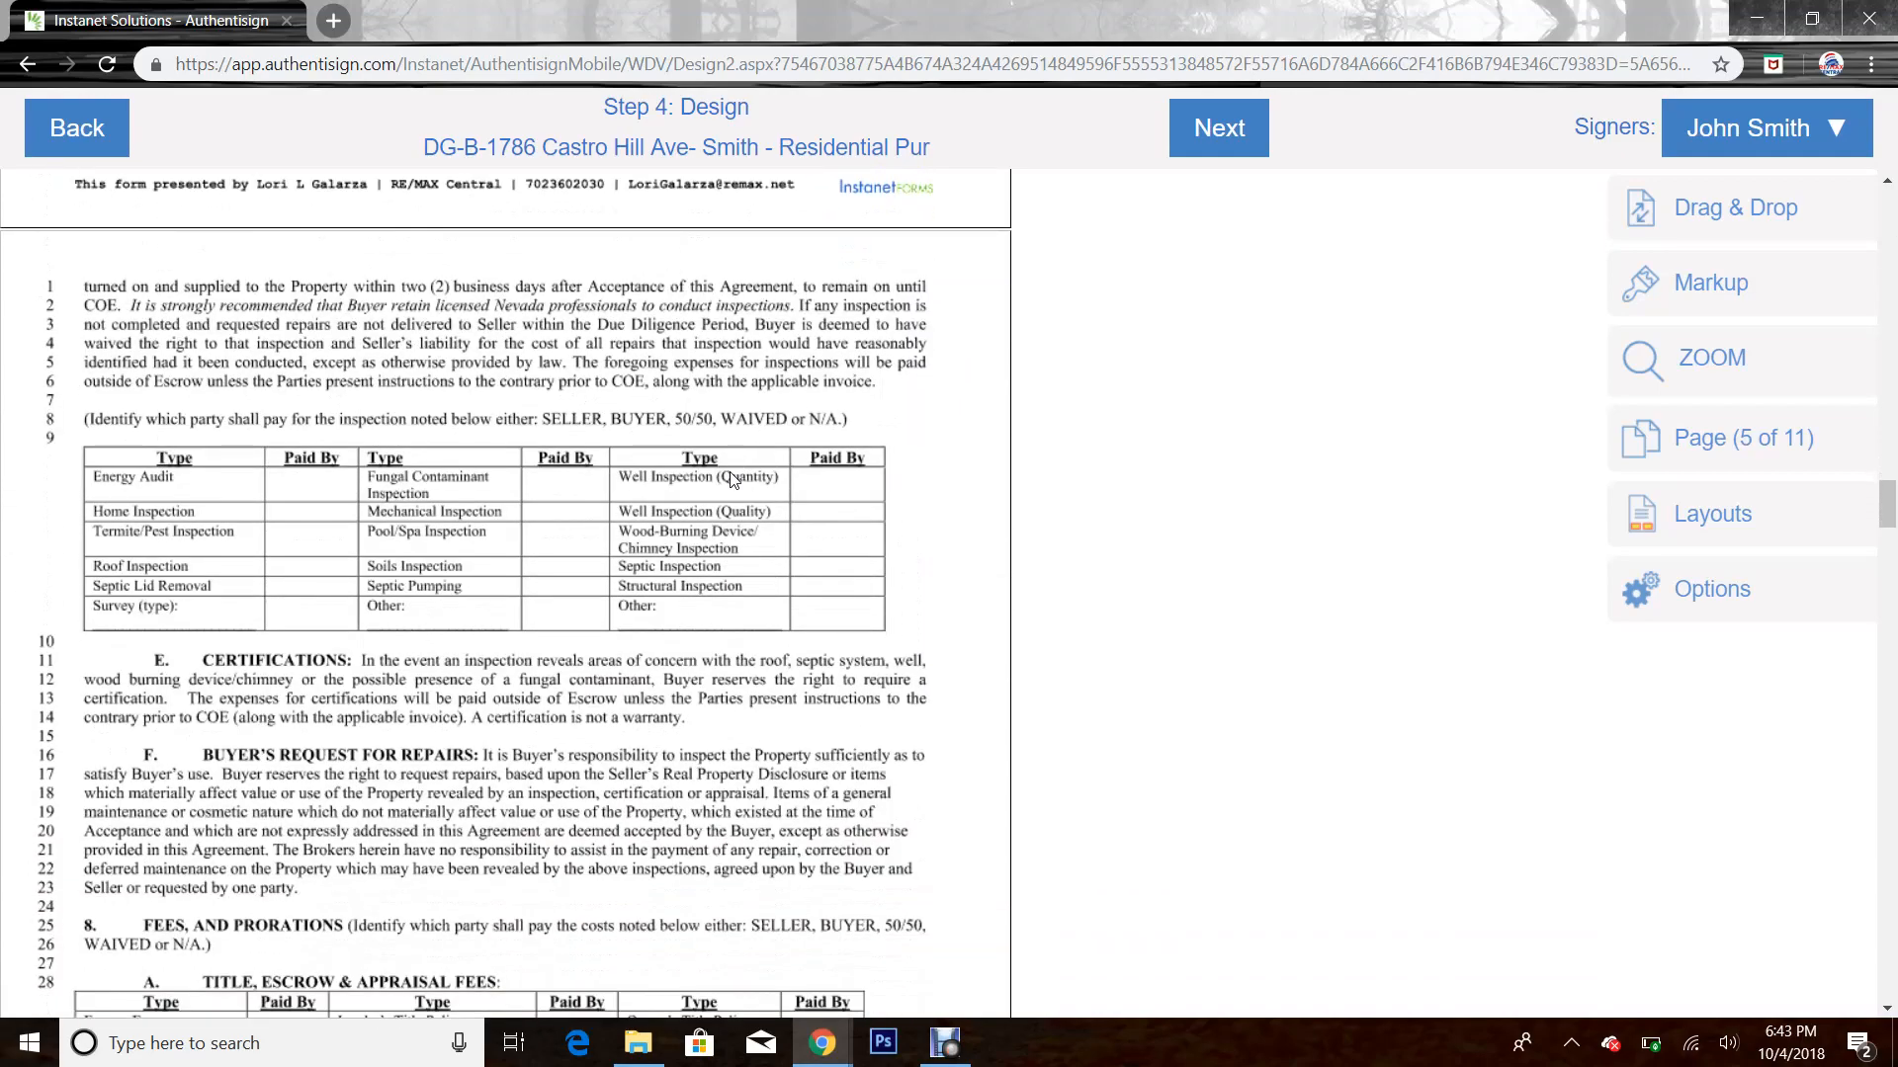
pyautogui.scroll(-18, 731, 479)
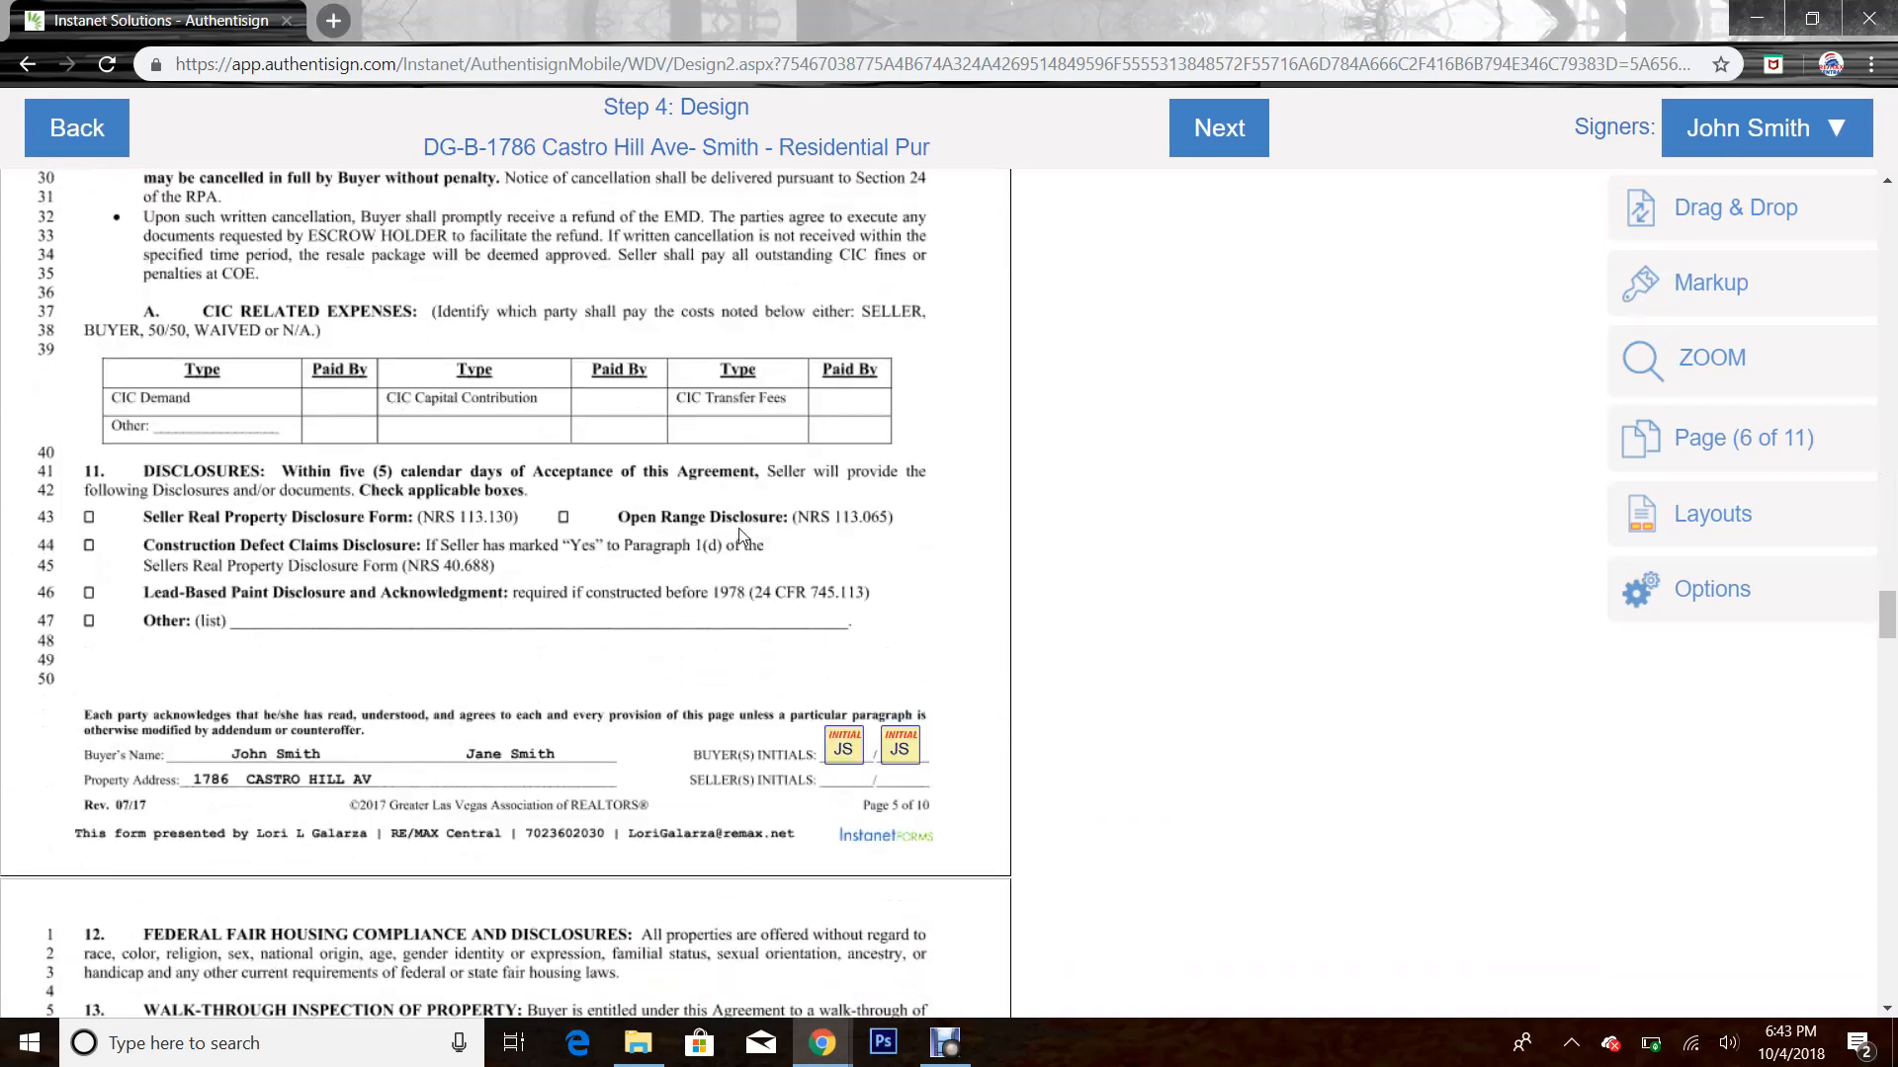
pyautogui.scroll(-20, 739, 536)
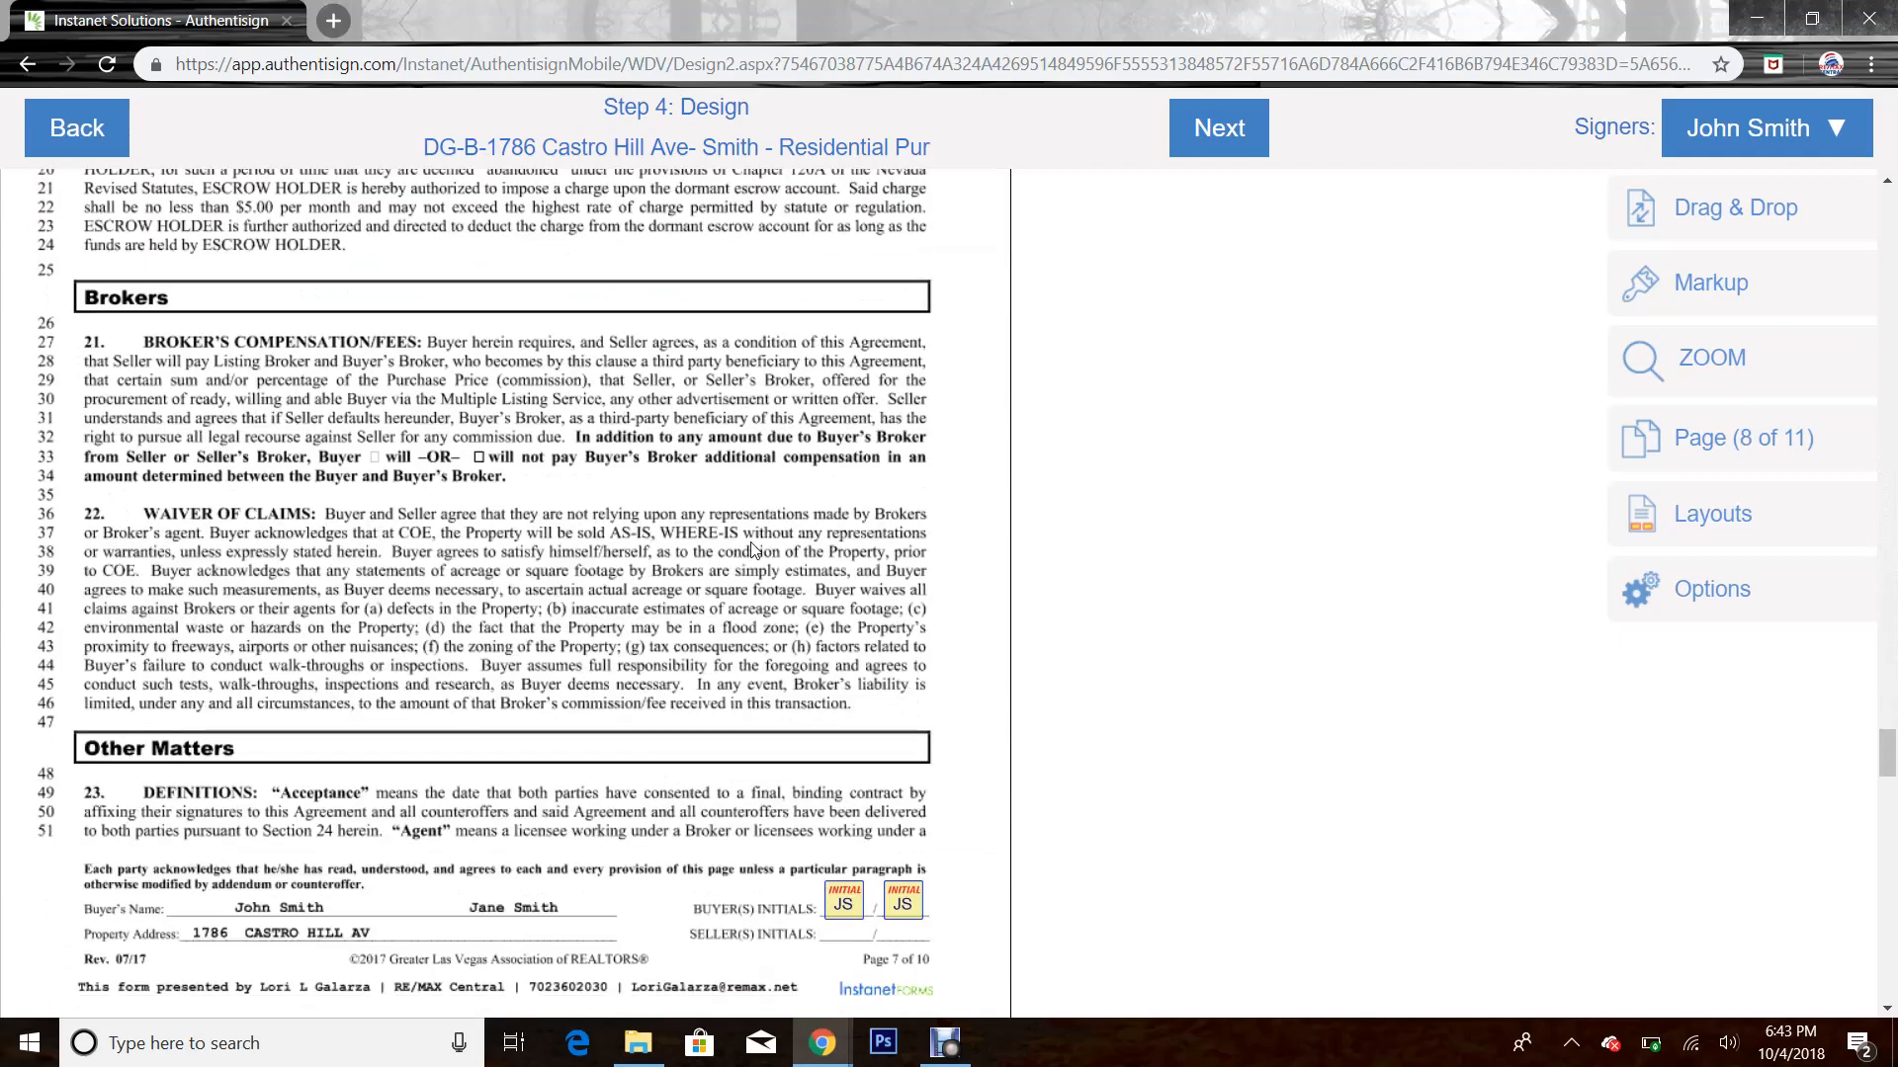
pyautogui.scroll(-8, 751, 550)
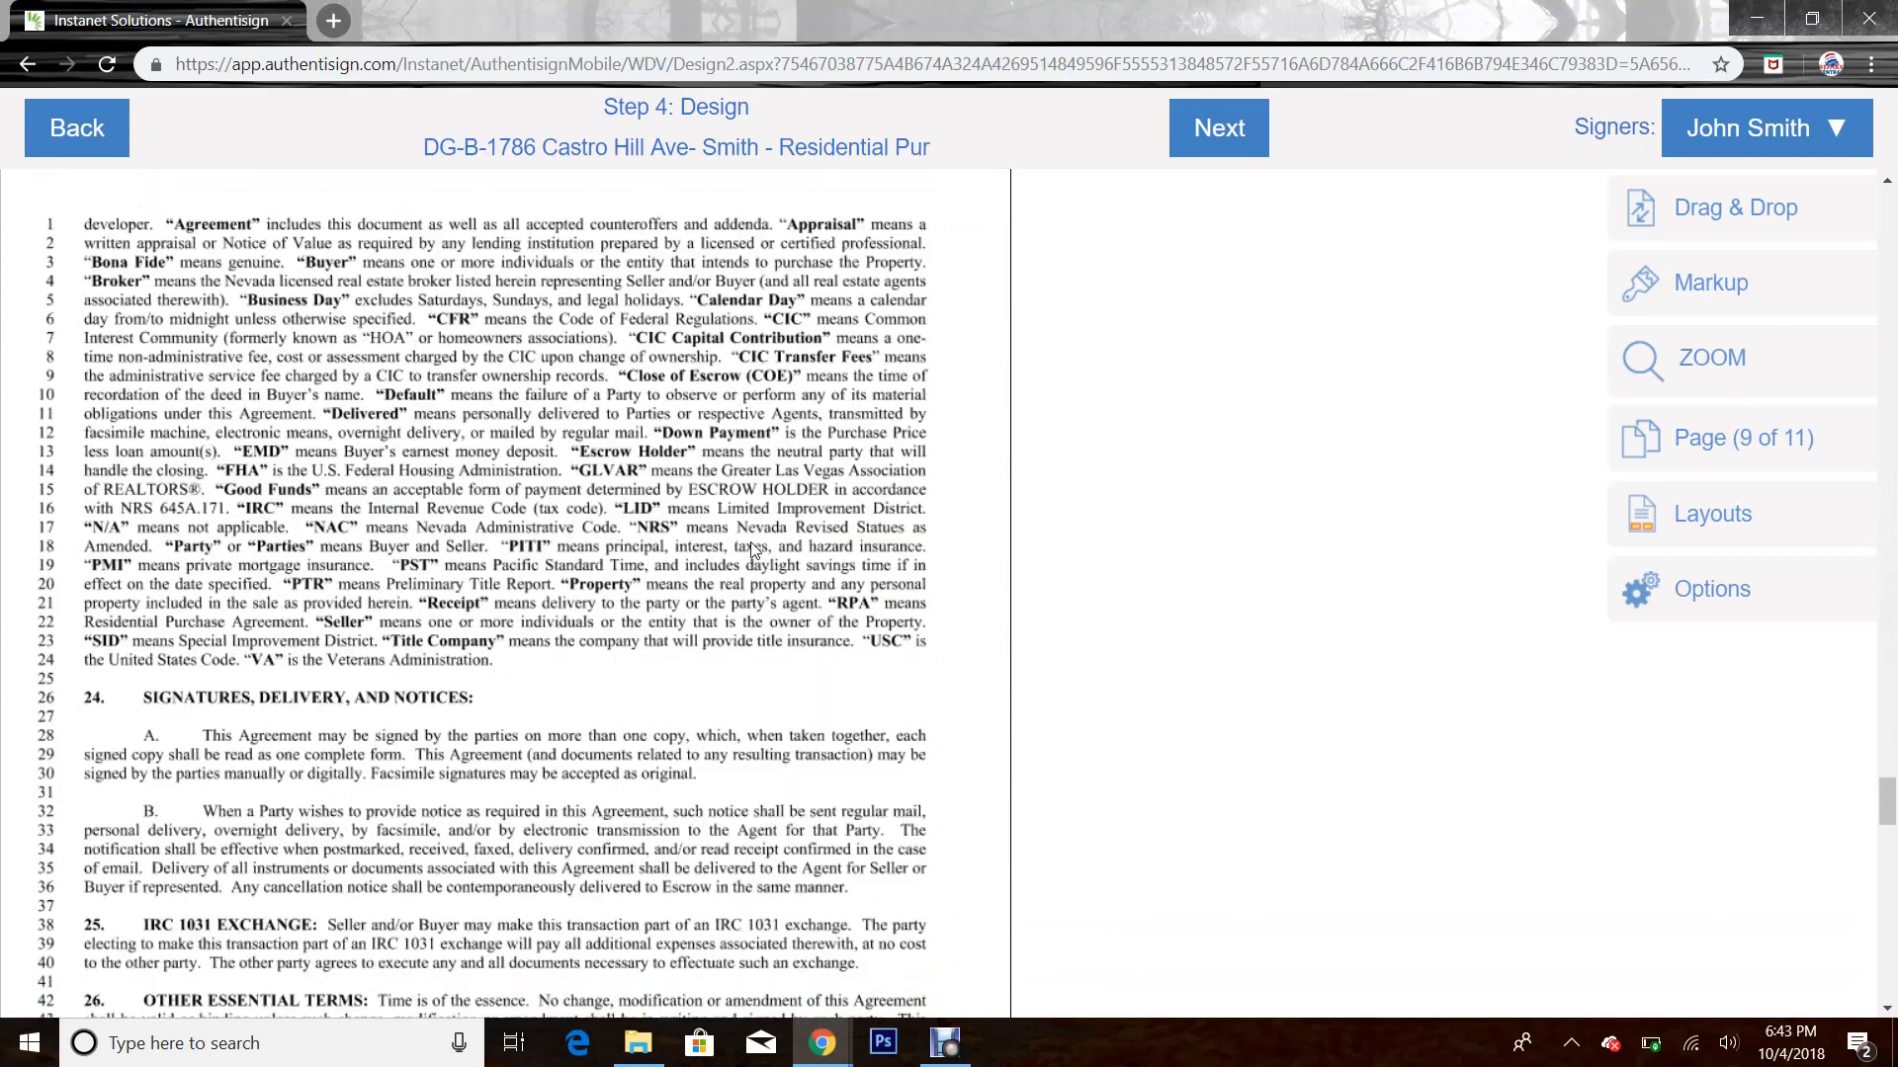
pyautogui.scroll(-20, 756, 534)
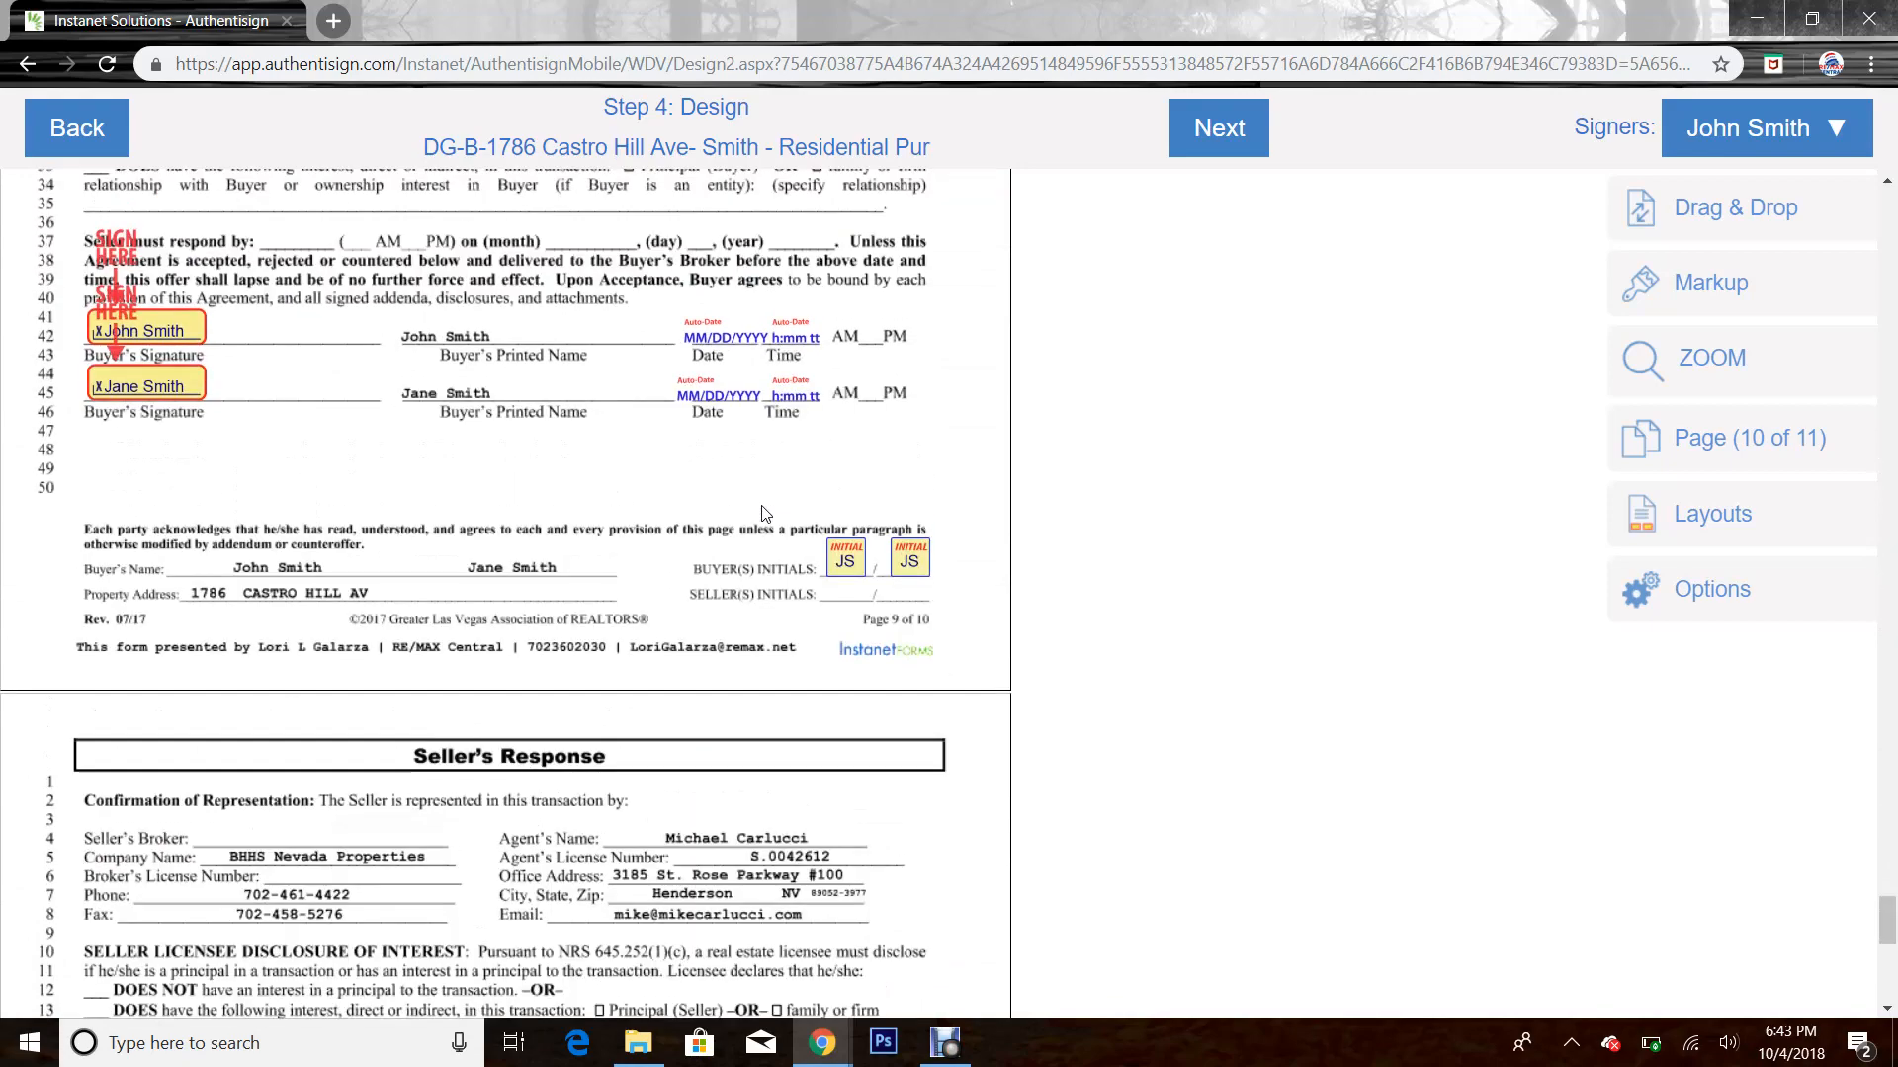
# Add a text markup box on the section 28 Additional Terms line reading "Client would like specific details."
pyautogui.scroll(7, 762, 516)
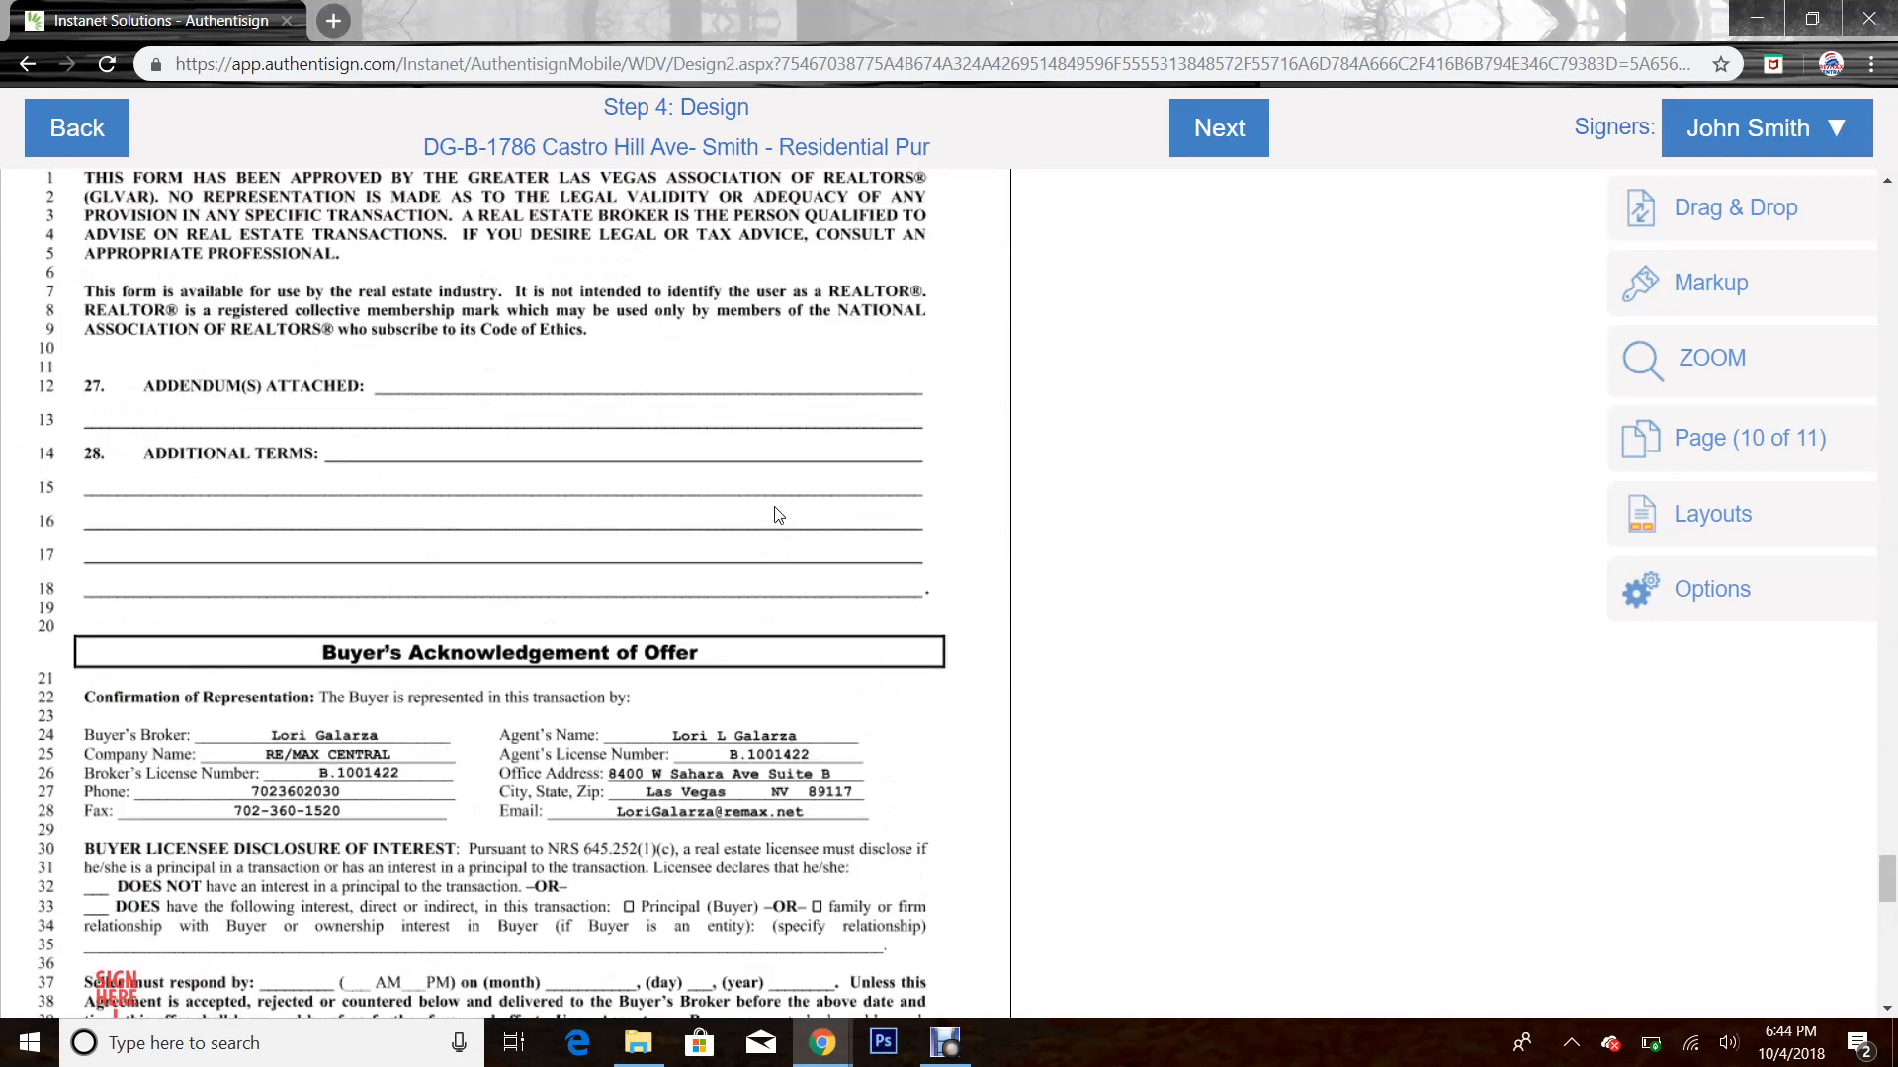
pyautogui.click(1745, 290)
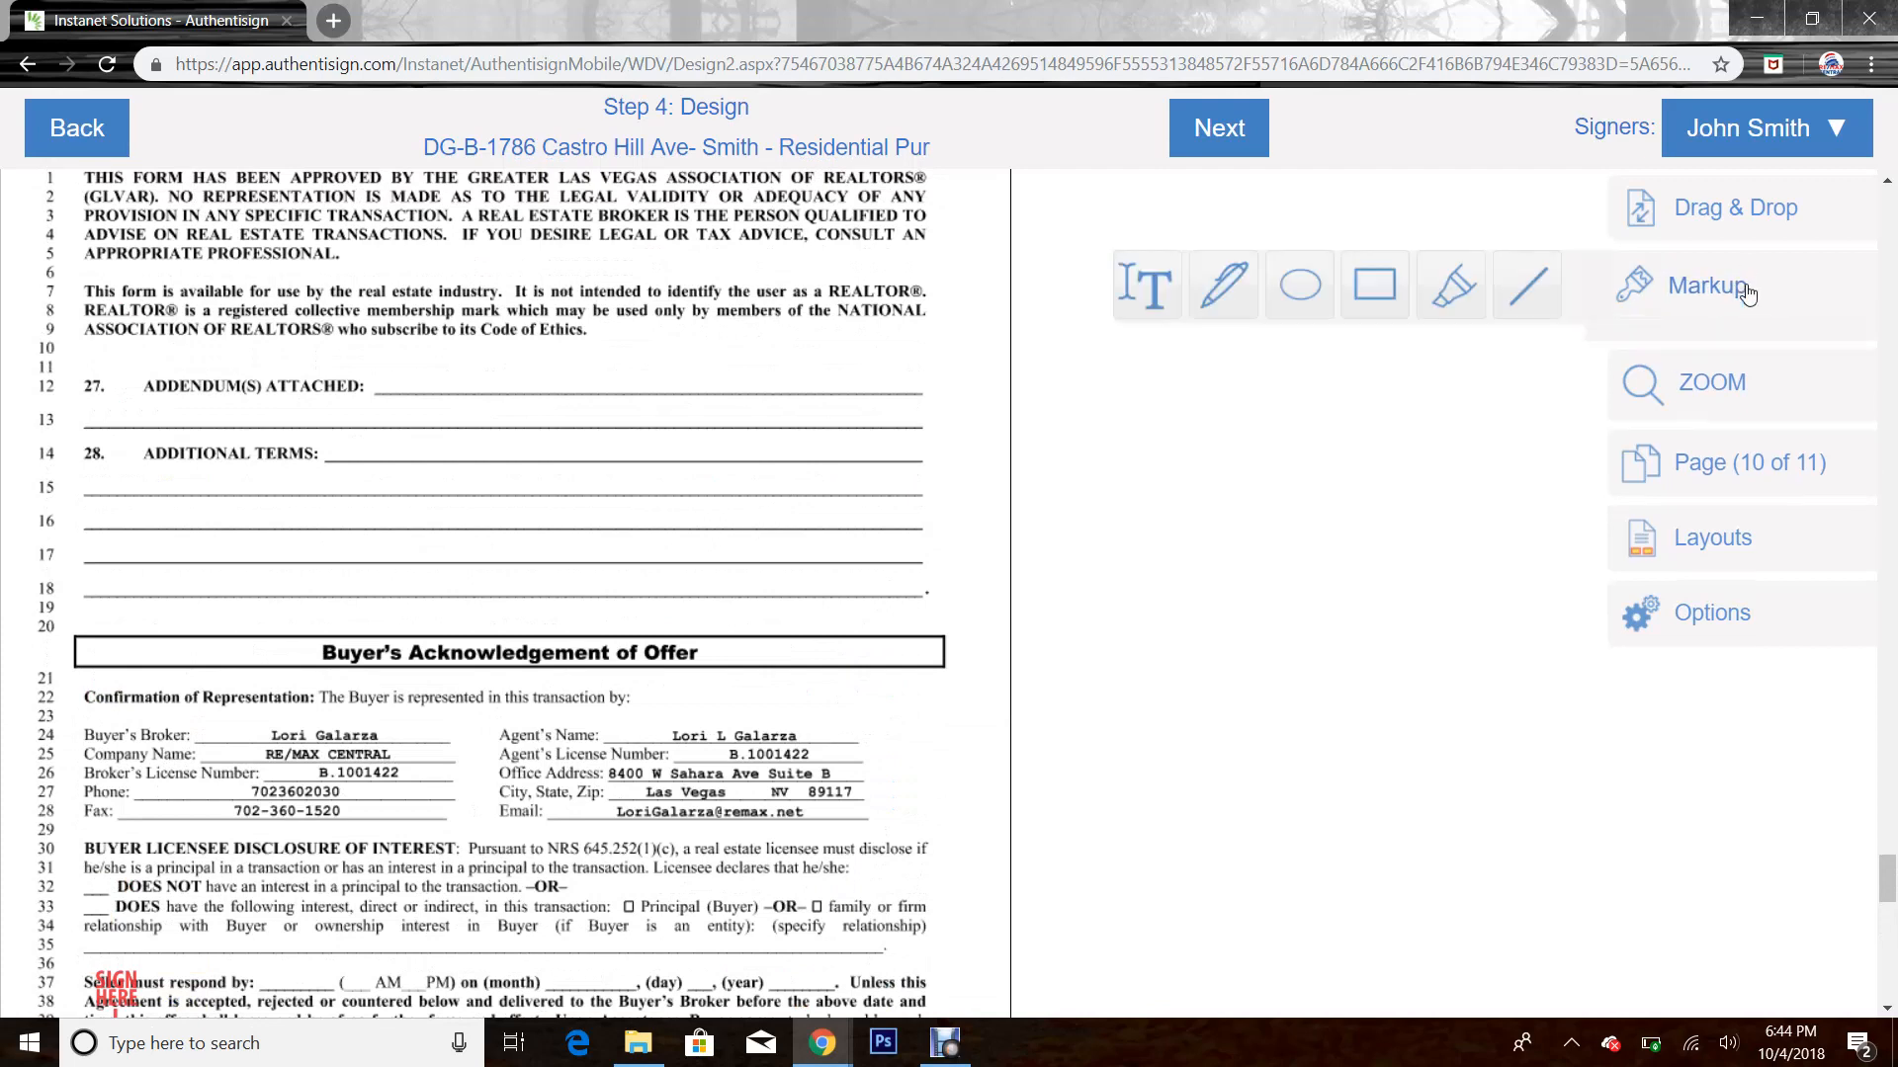
pyautogui.click(1142, 299)
pyautogui.moveTo(317, 428)
pyautogui.mouseDown()
pyautogui.moveTo(400, 452)
pyautogui.moveTo(747, 463)
pyautogui.mouseUp()
pyautogui.click(407, 448)
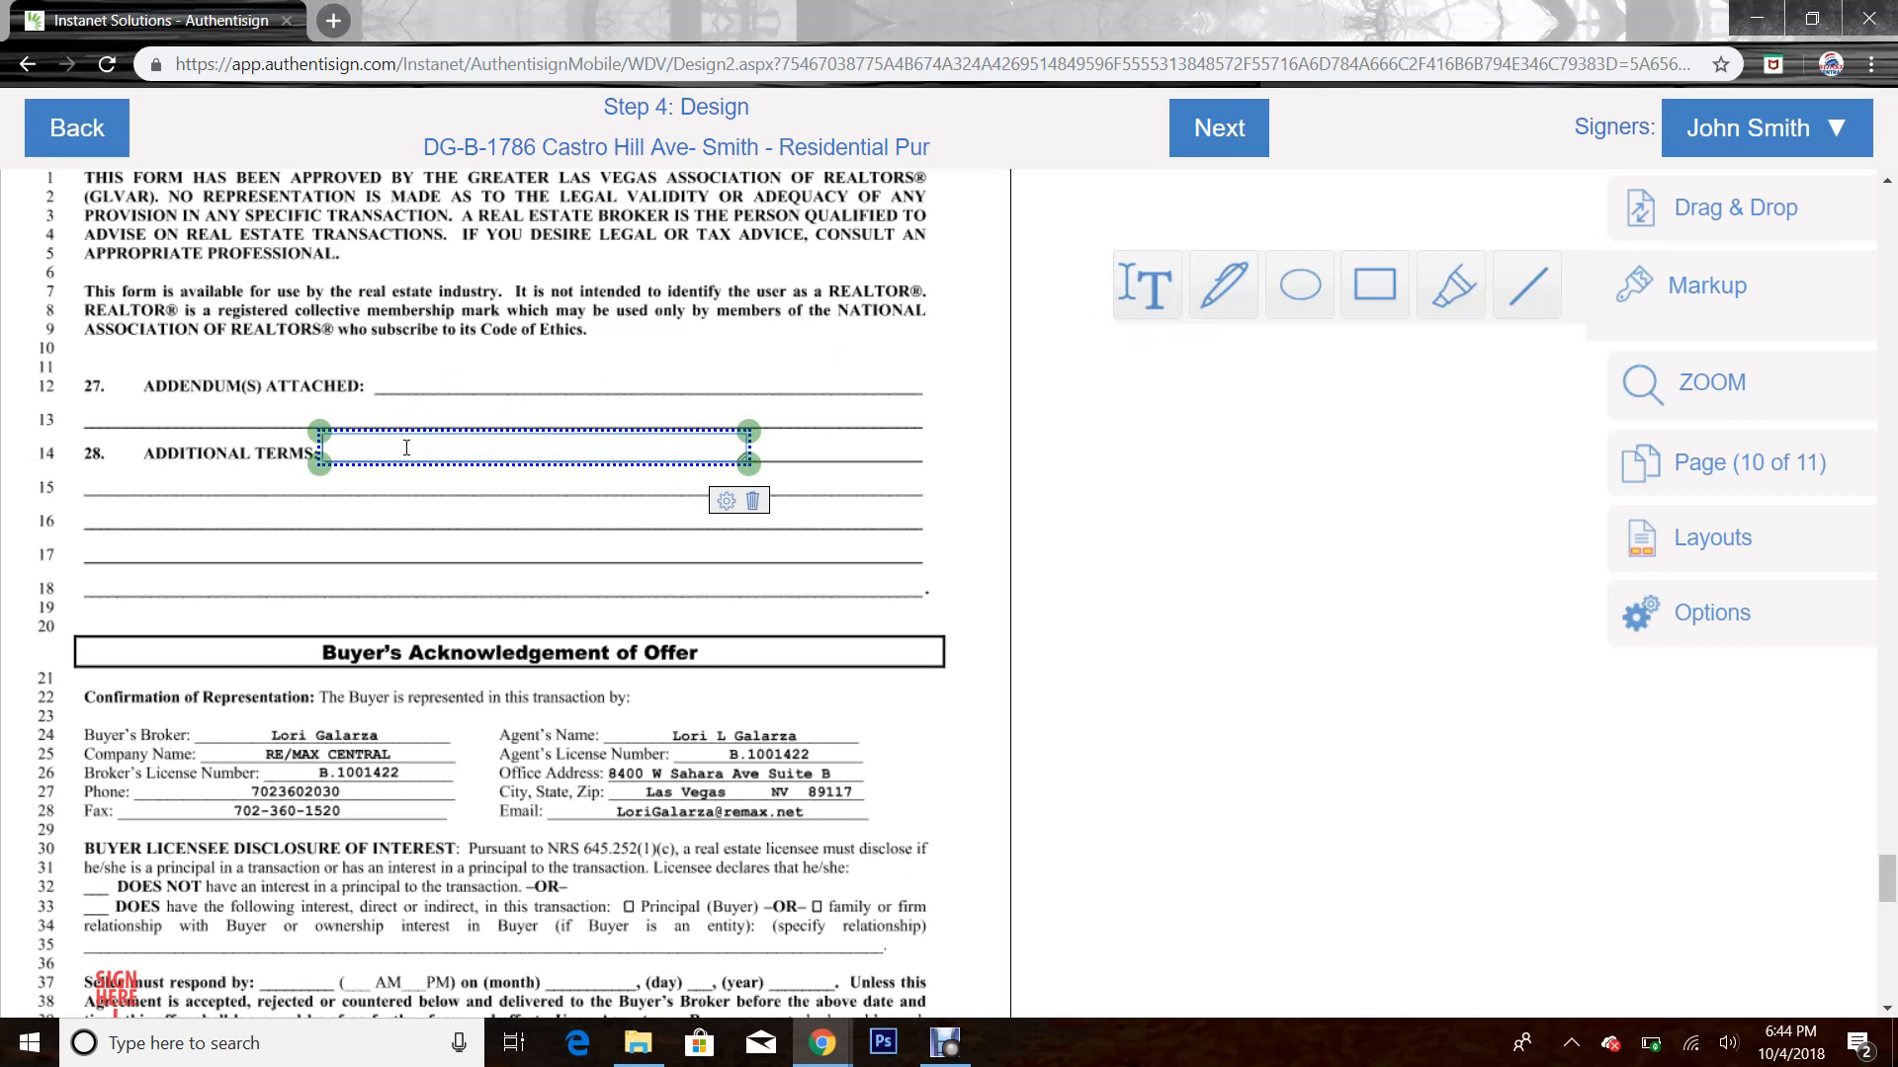
pyautogui.write('CLient')
pyautogui.press('BackSpace')
pyautogui.press('BackSpace')
pyautogui.write('lient would like spec')
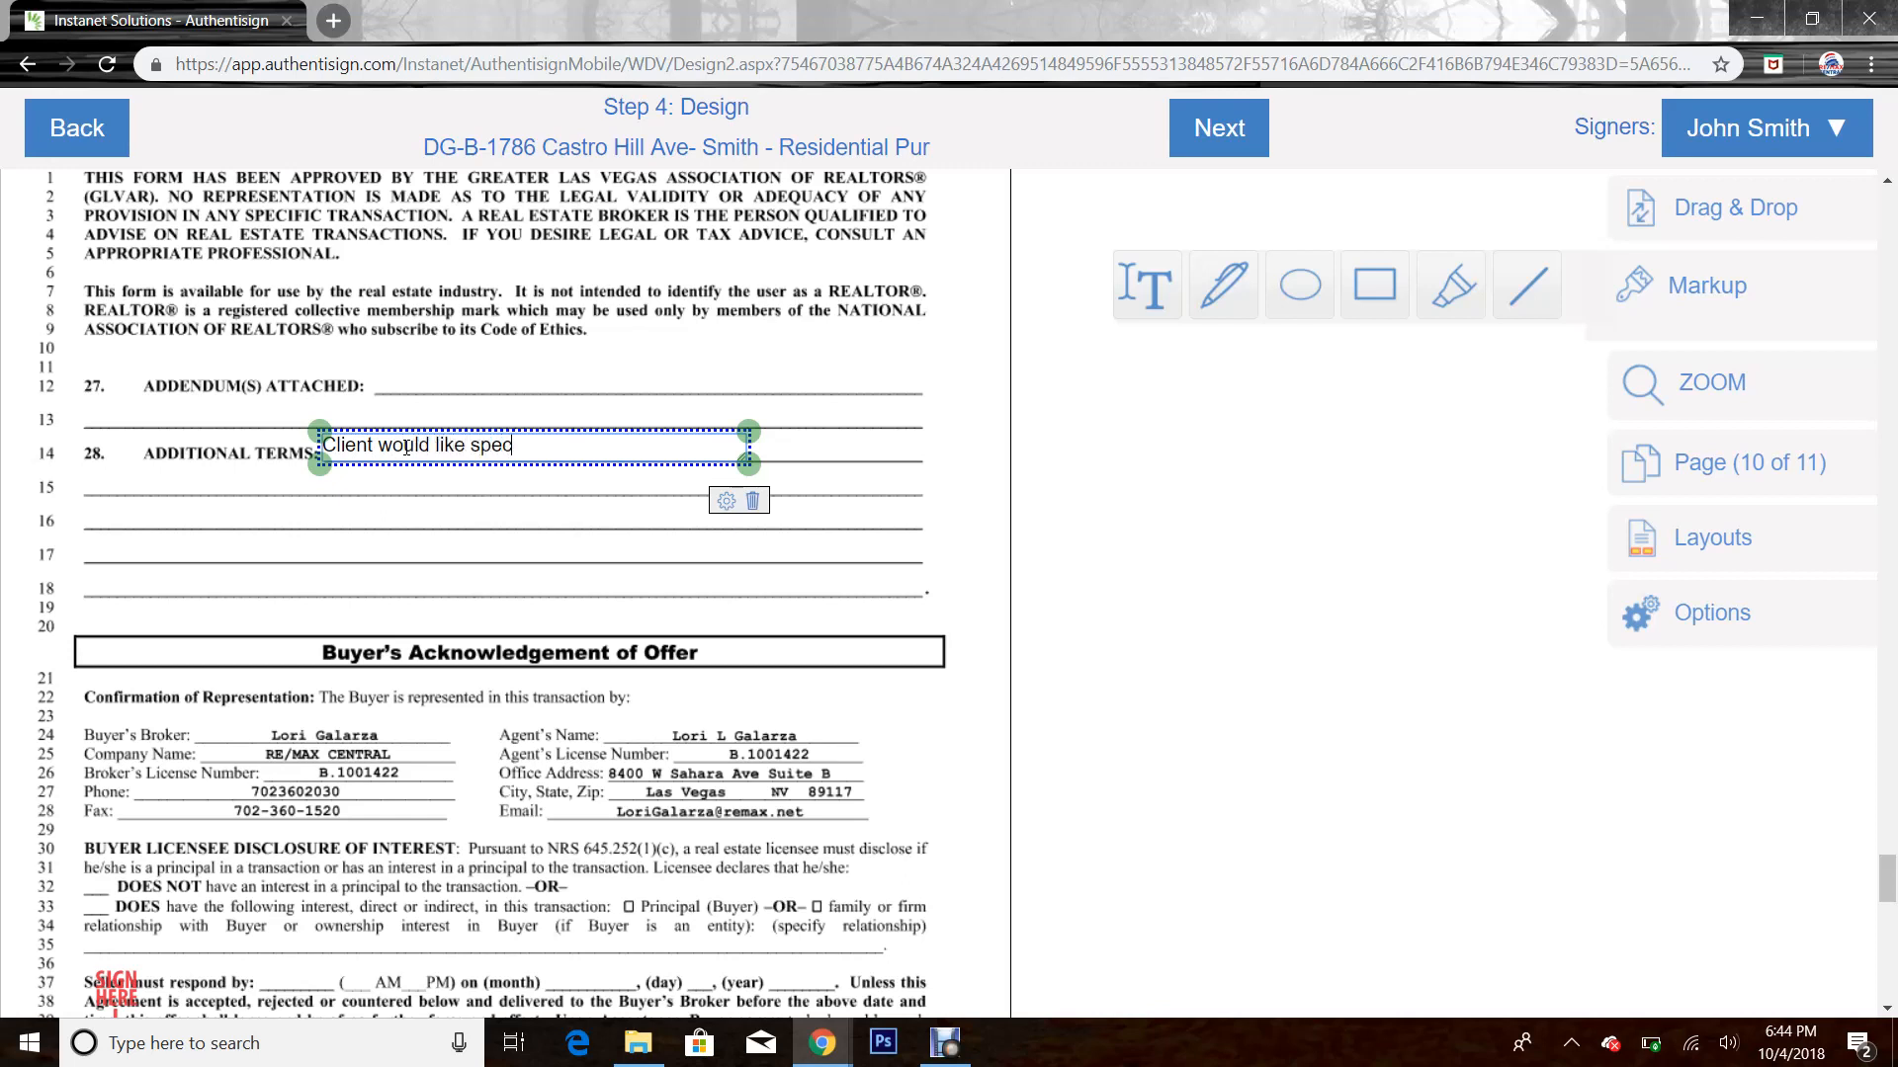
pyautogui.write('ific details.')
pyautogui.click(968, 539)
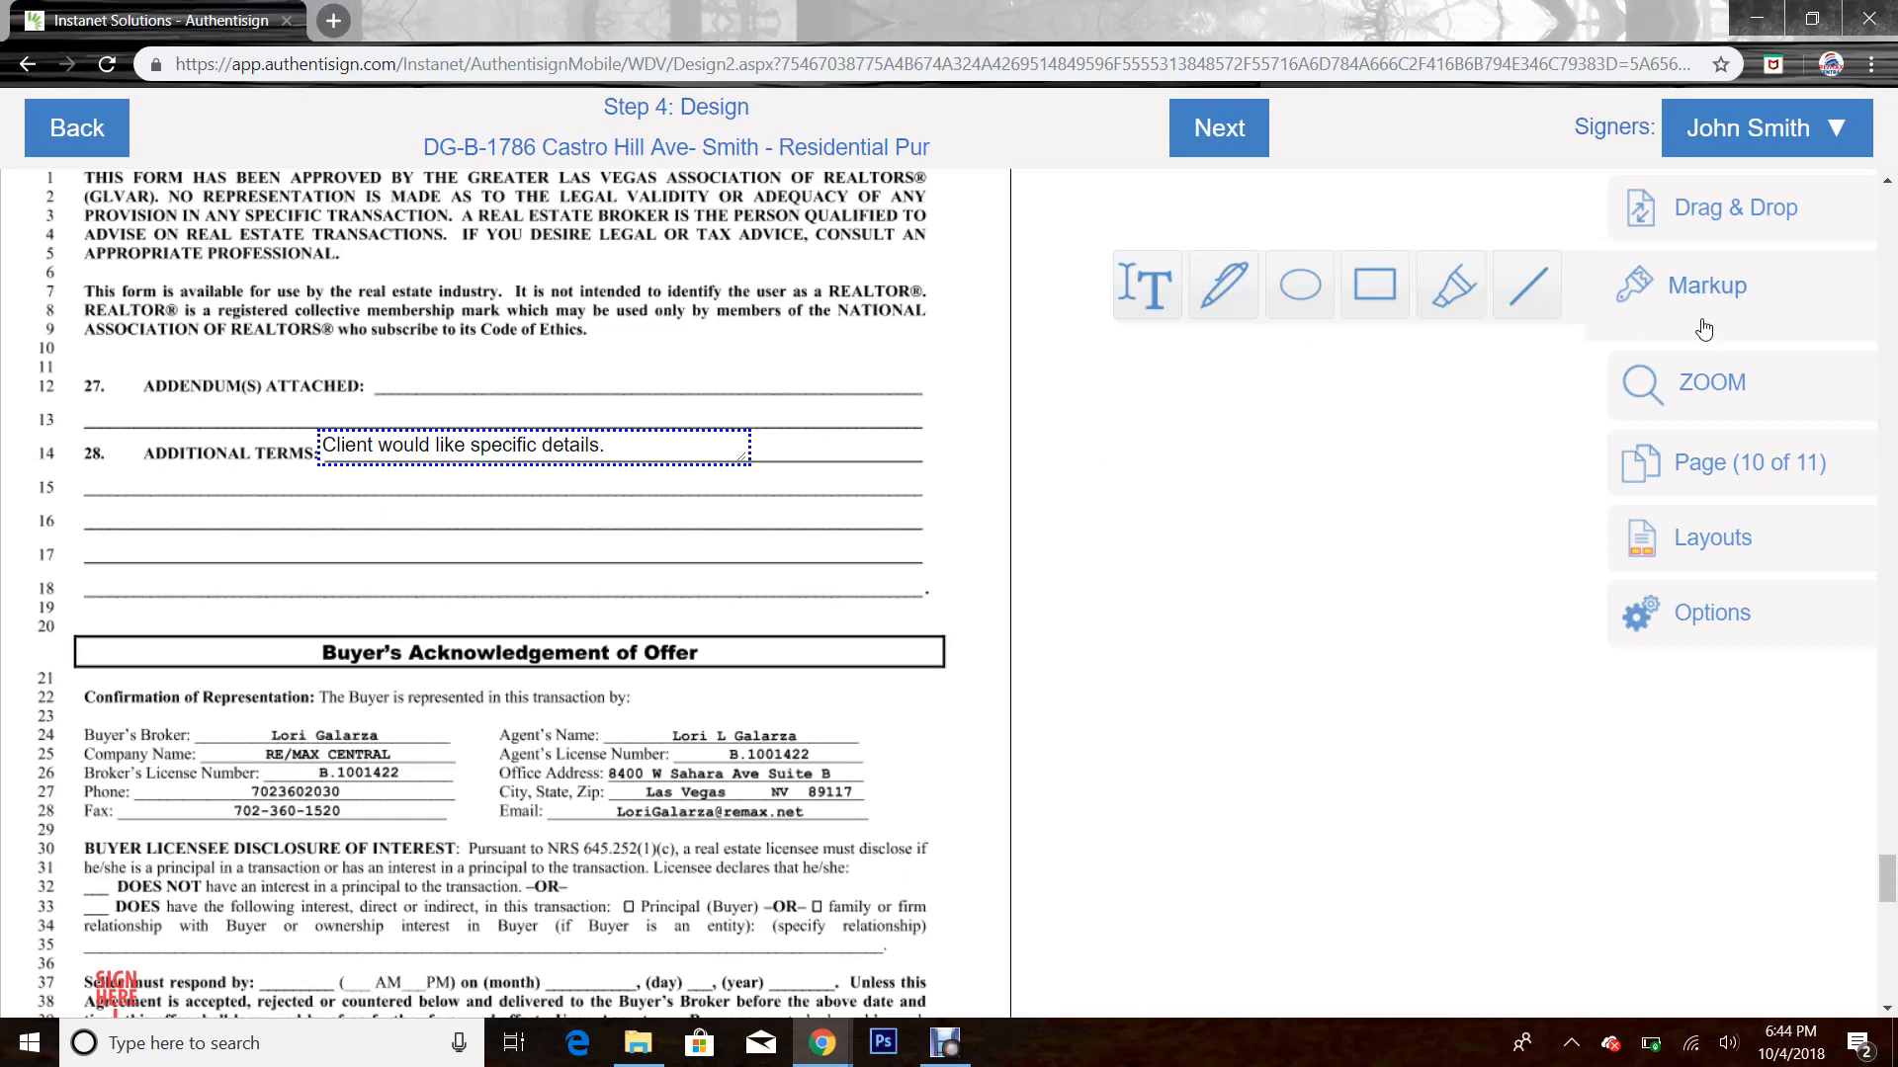
# Add a fill-in text block for the first buyer near the end of line 18 in the Additional Terms section
pyautogui.click(1742, 205)
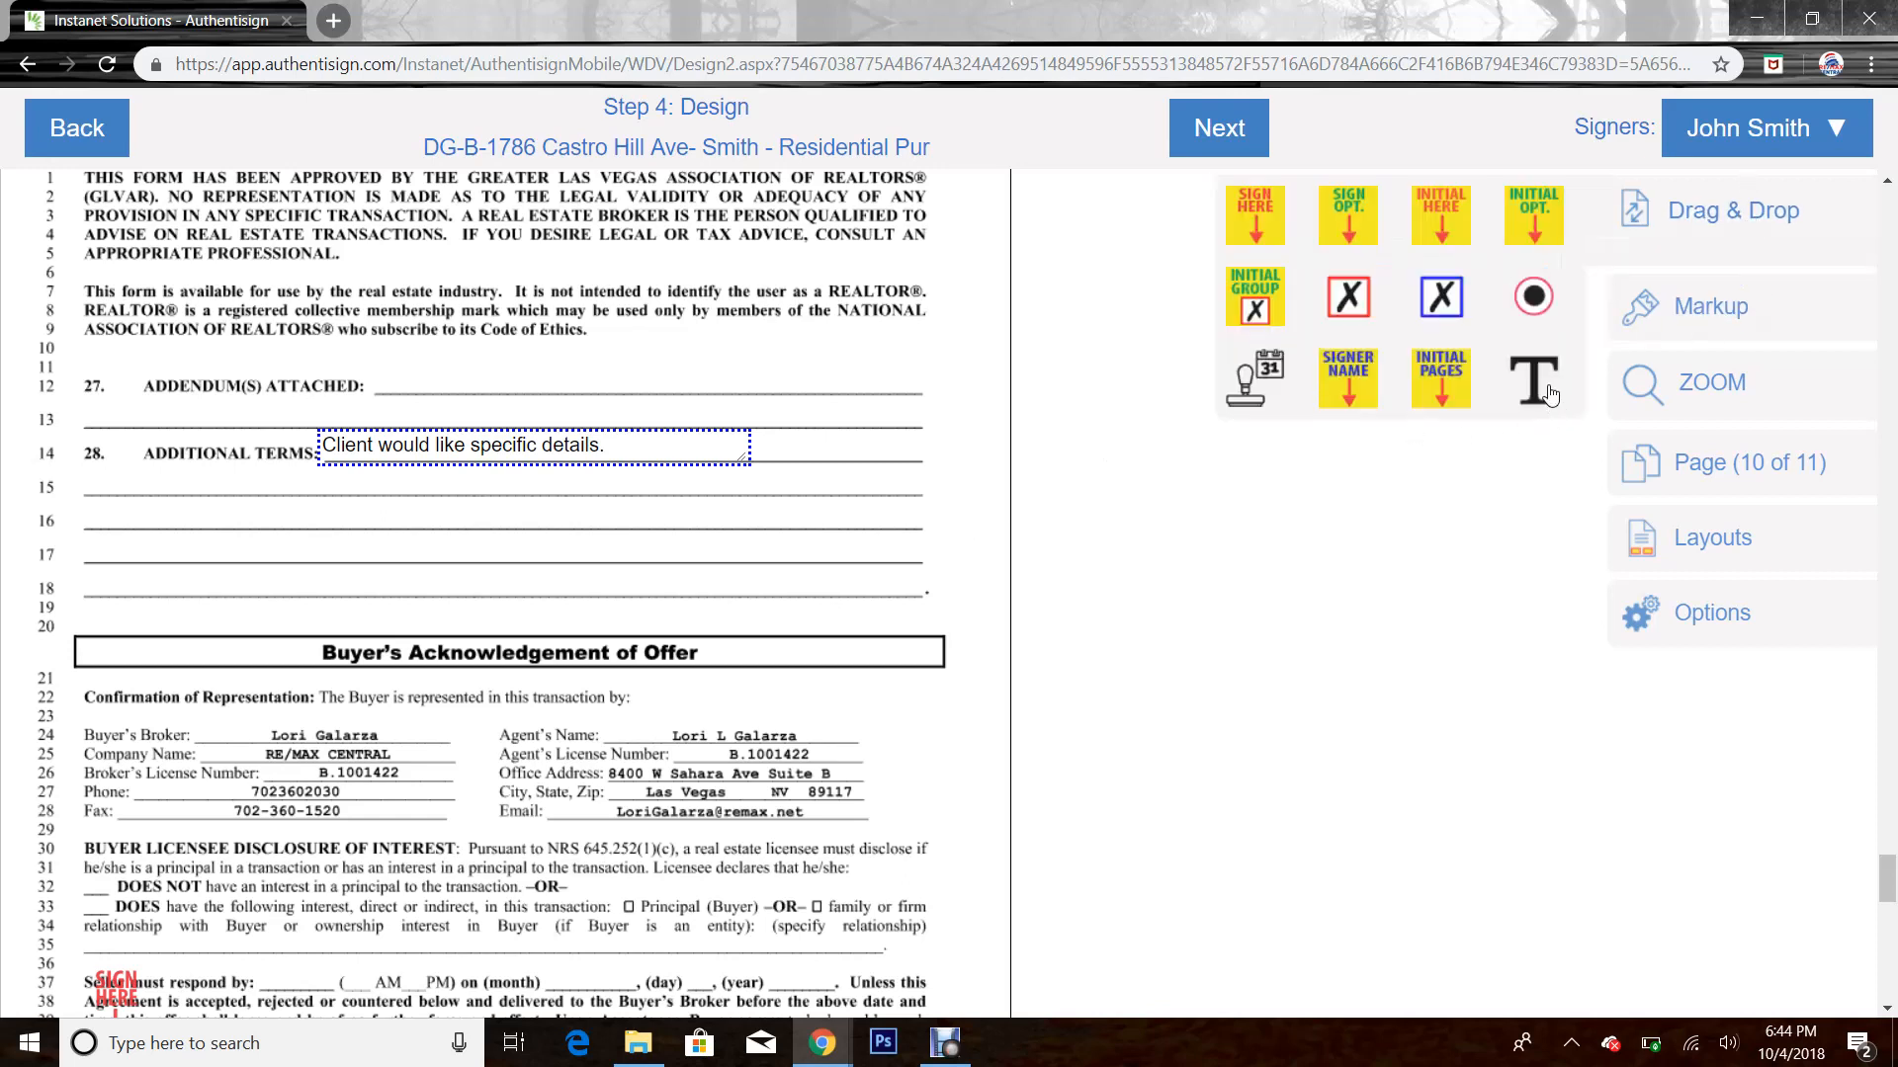
pyautogui.moveTo(1548, 395); pyautogui.dragTo(666, 594)
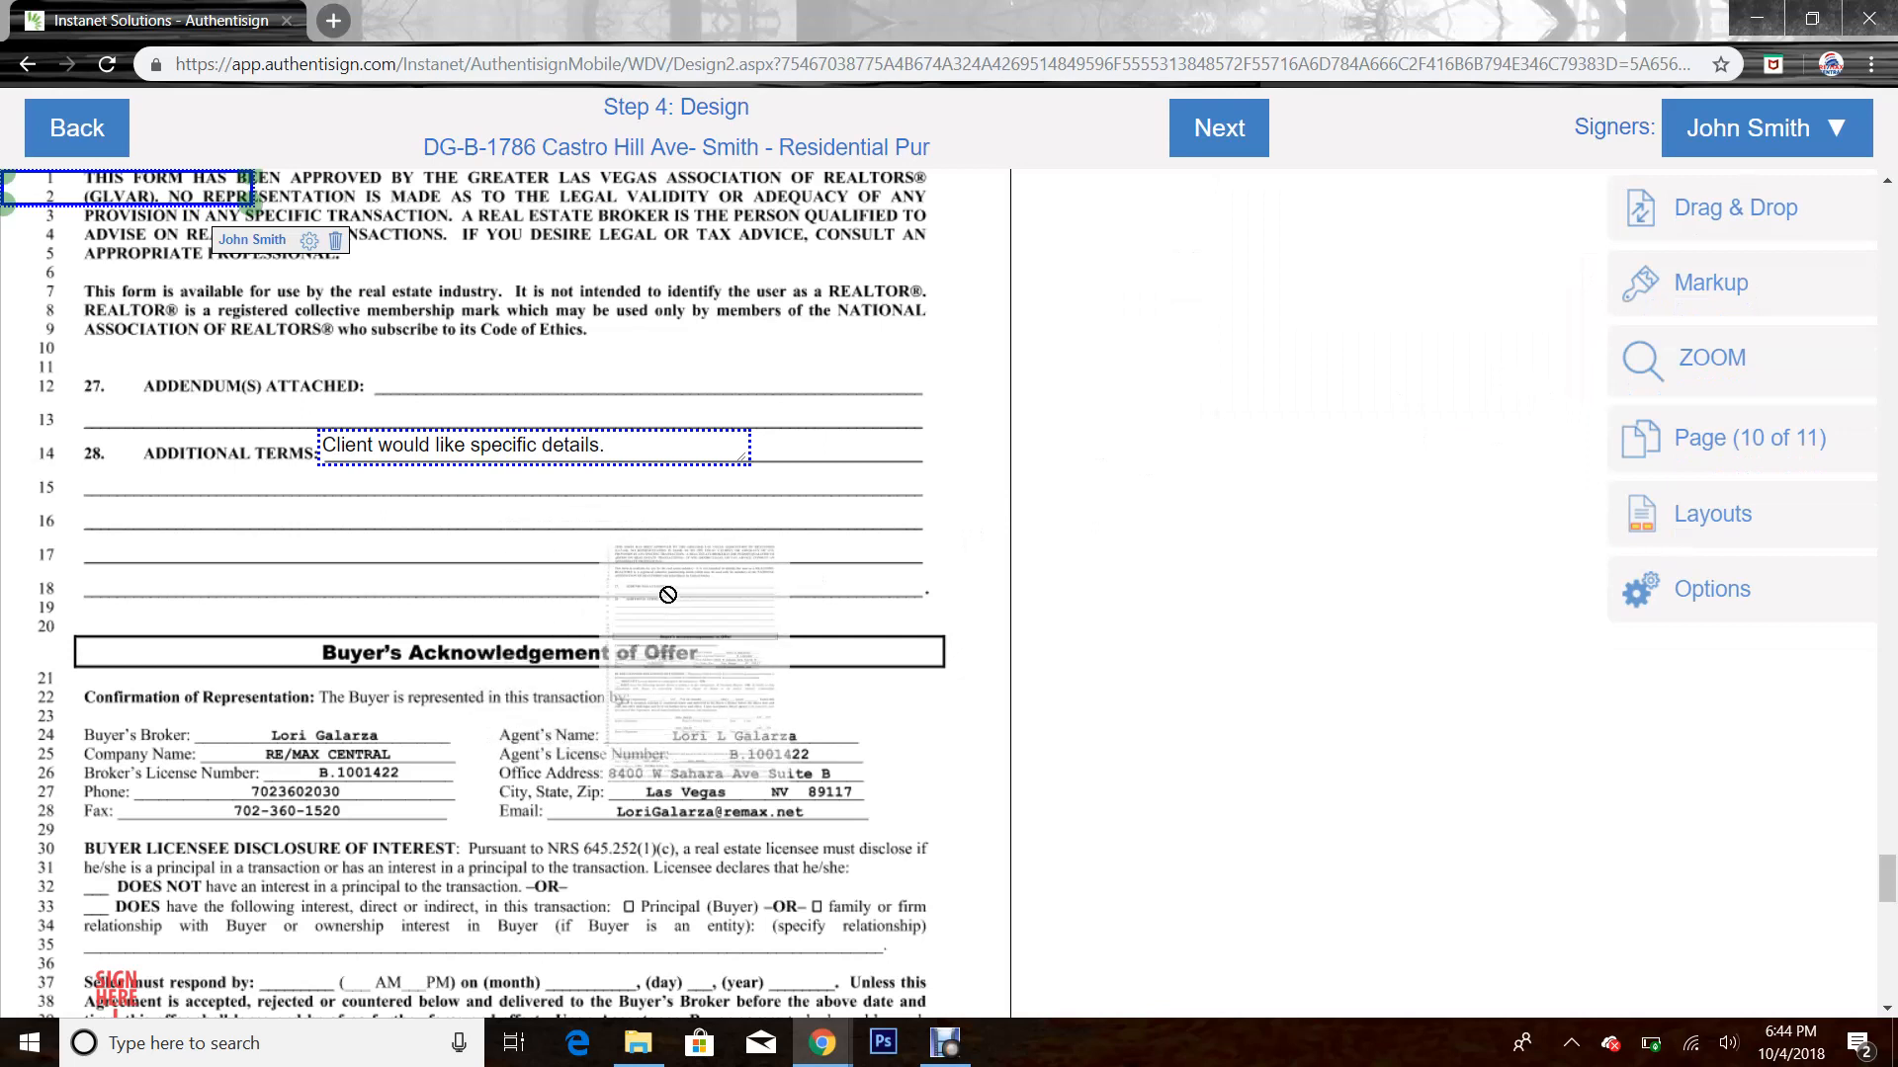
pyautogui.moveTo(216, 208); pyautogui.dragTo(877, 598)
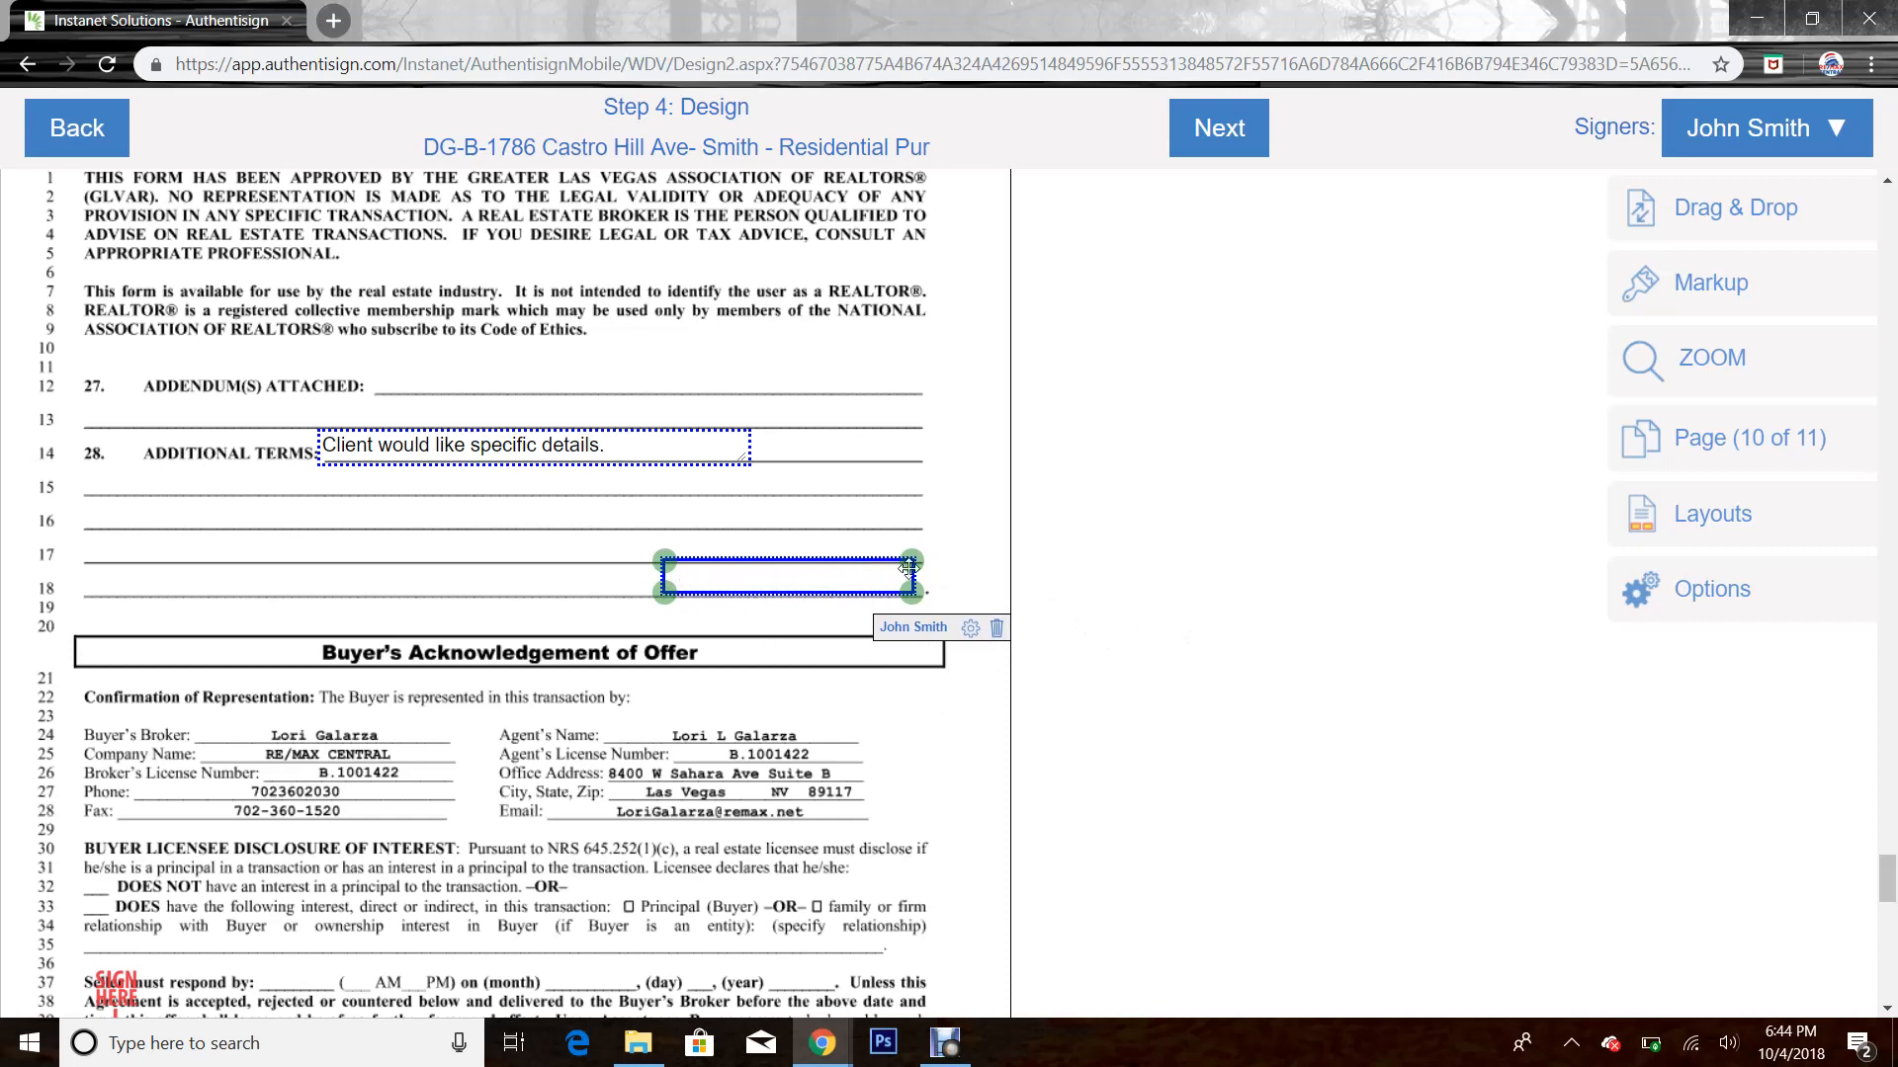
# Try required and optional check box blocks for the first buyer in the Buyer Licensee Disclosure of Interest section, and delete both
pyautogui.scroll(-3, 1079, 605)
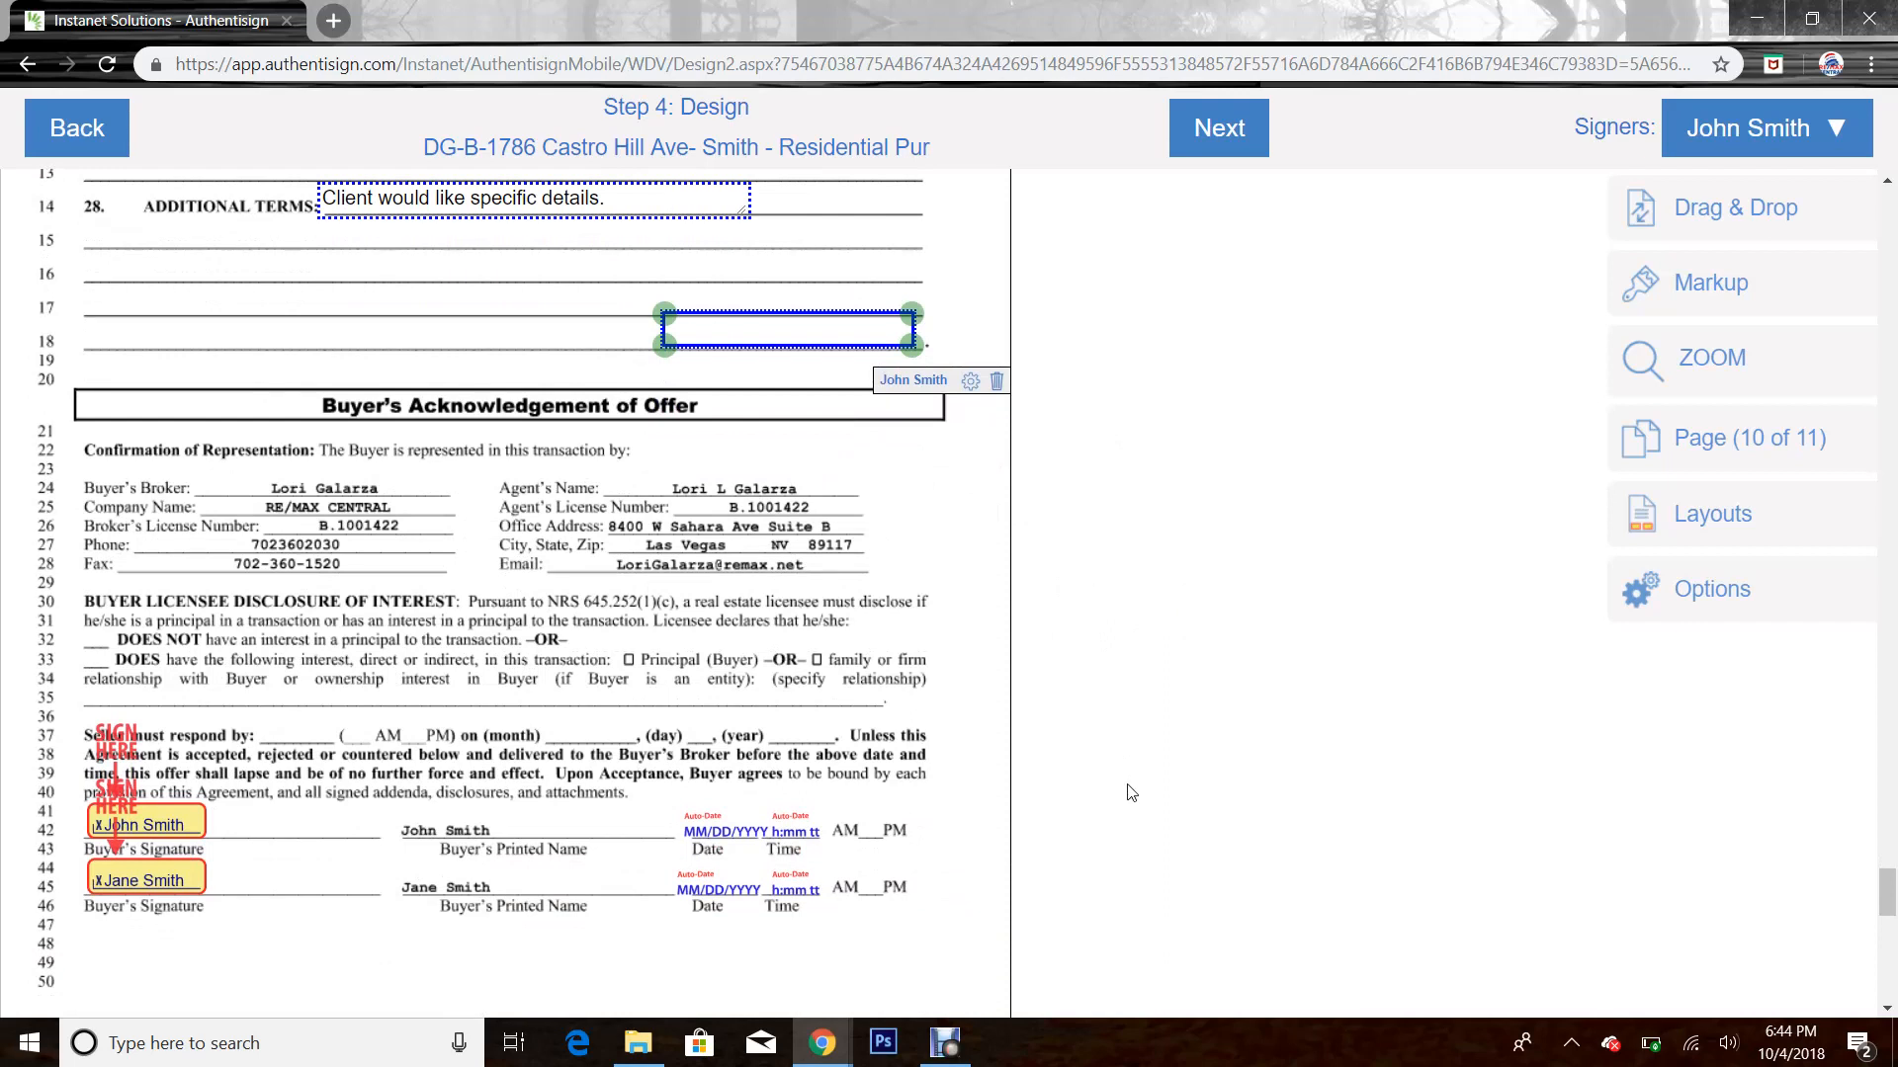
pyautogui.scroll(-3, 1131, 793)
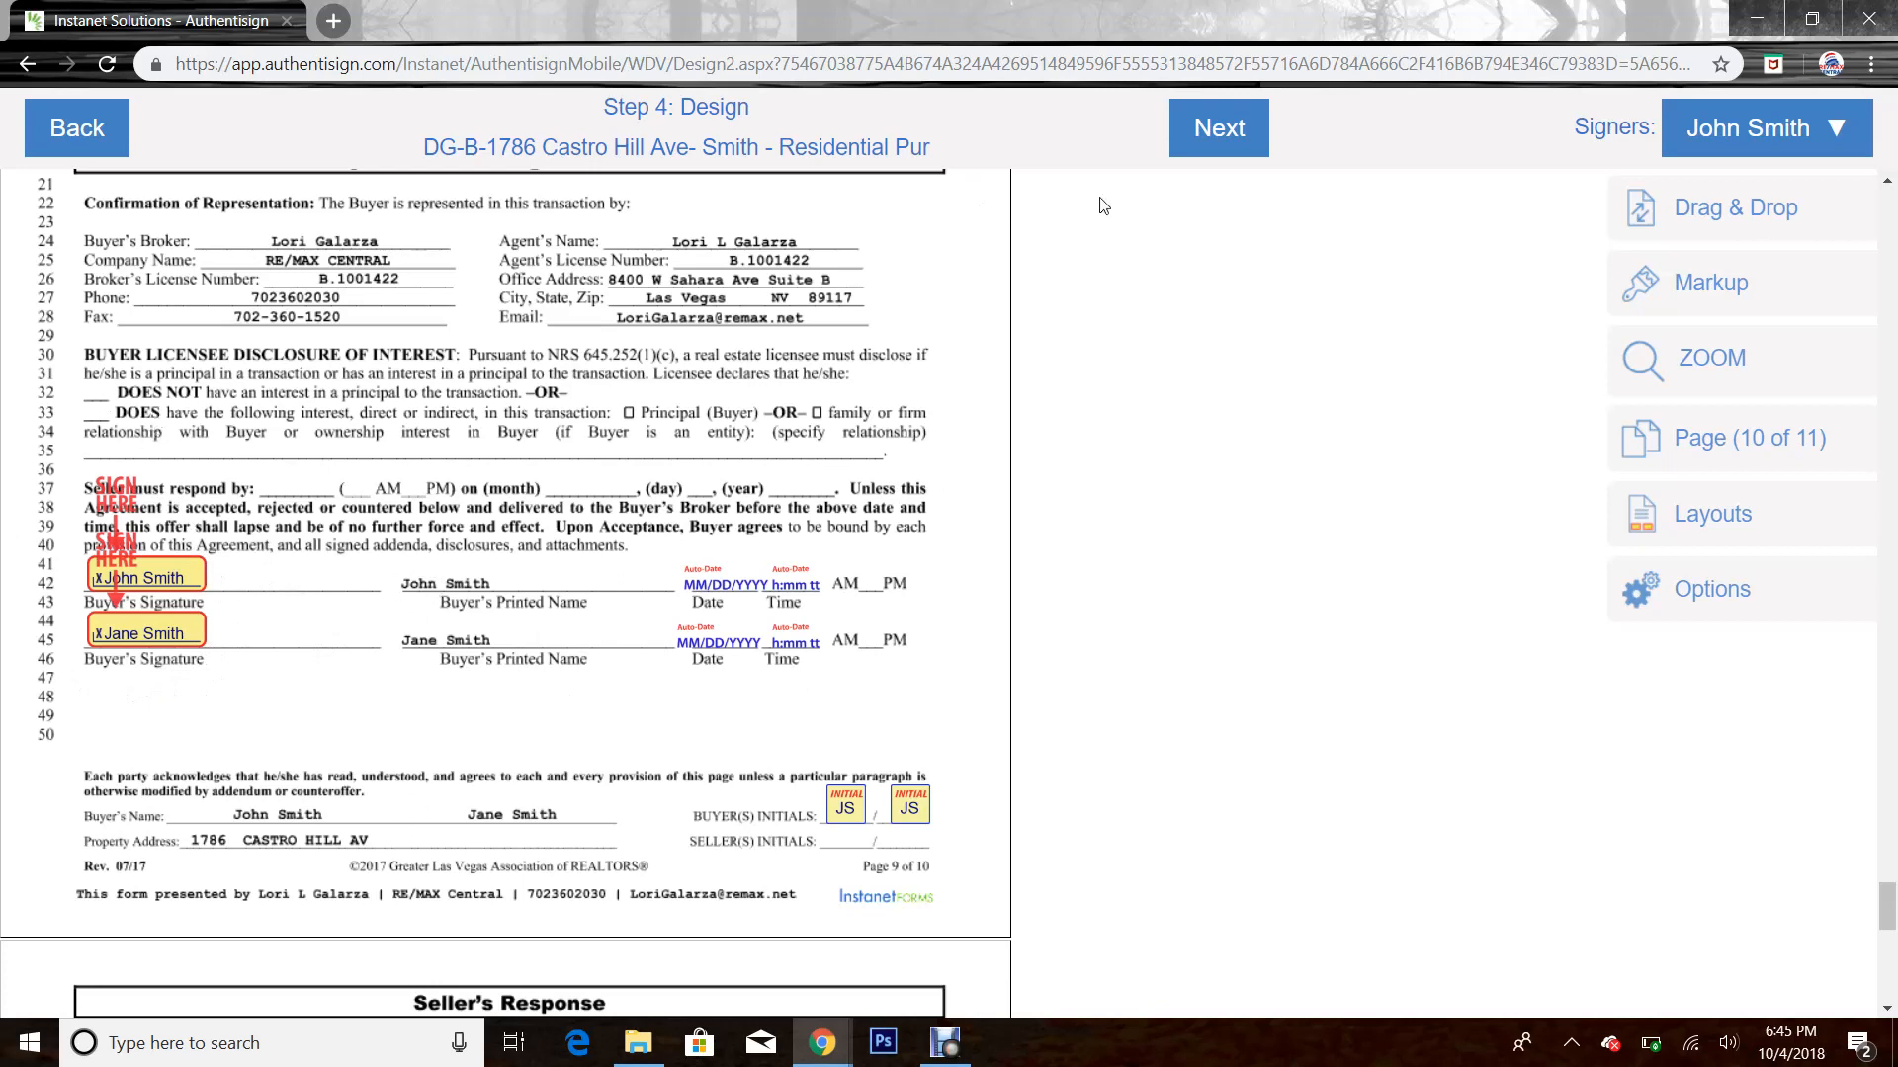
pyautogui.click(1724, 227)
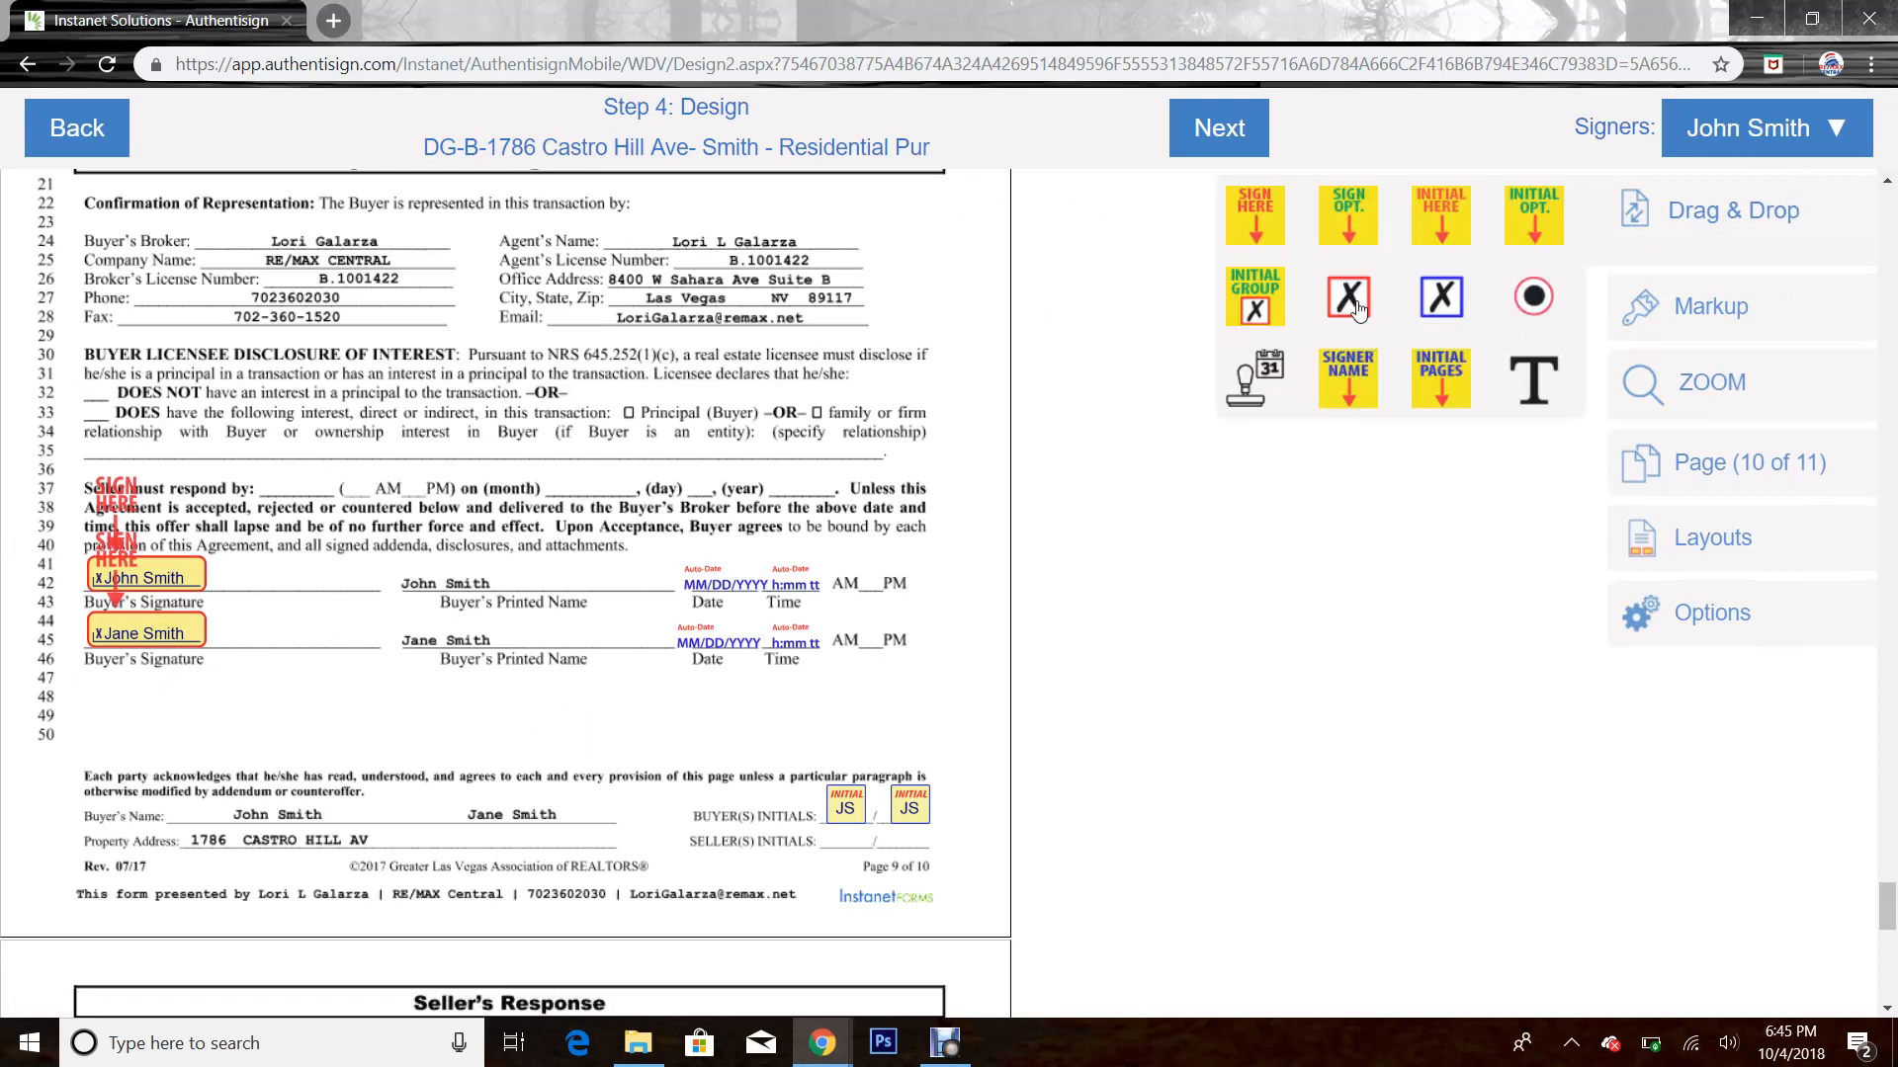
pyautogui.moveTo(1238, 308); pyautogui.dragTo(132, 406)
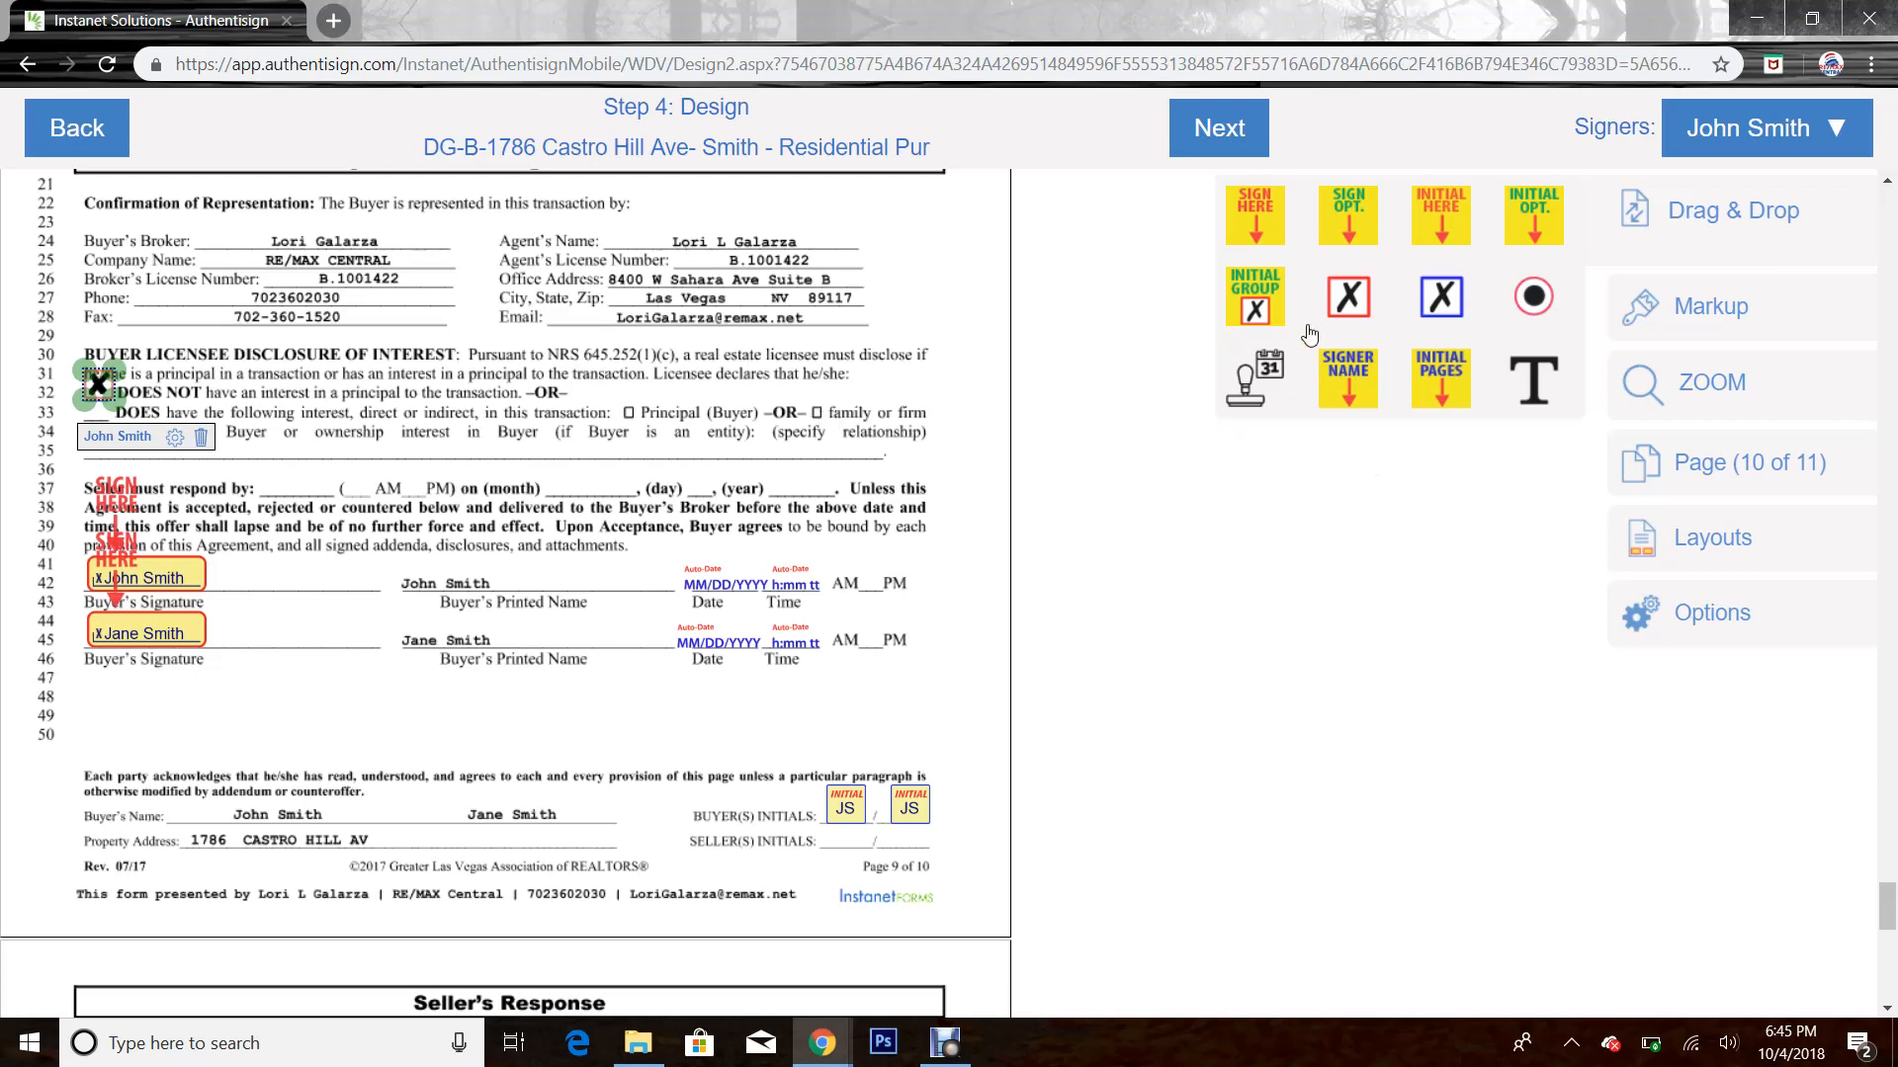
pyautogui.moveTo(1453, 301); pyautogui.dragTo(472, 396)
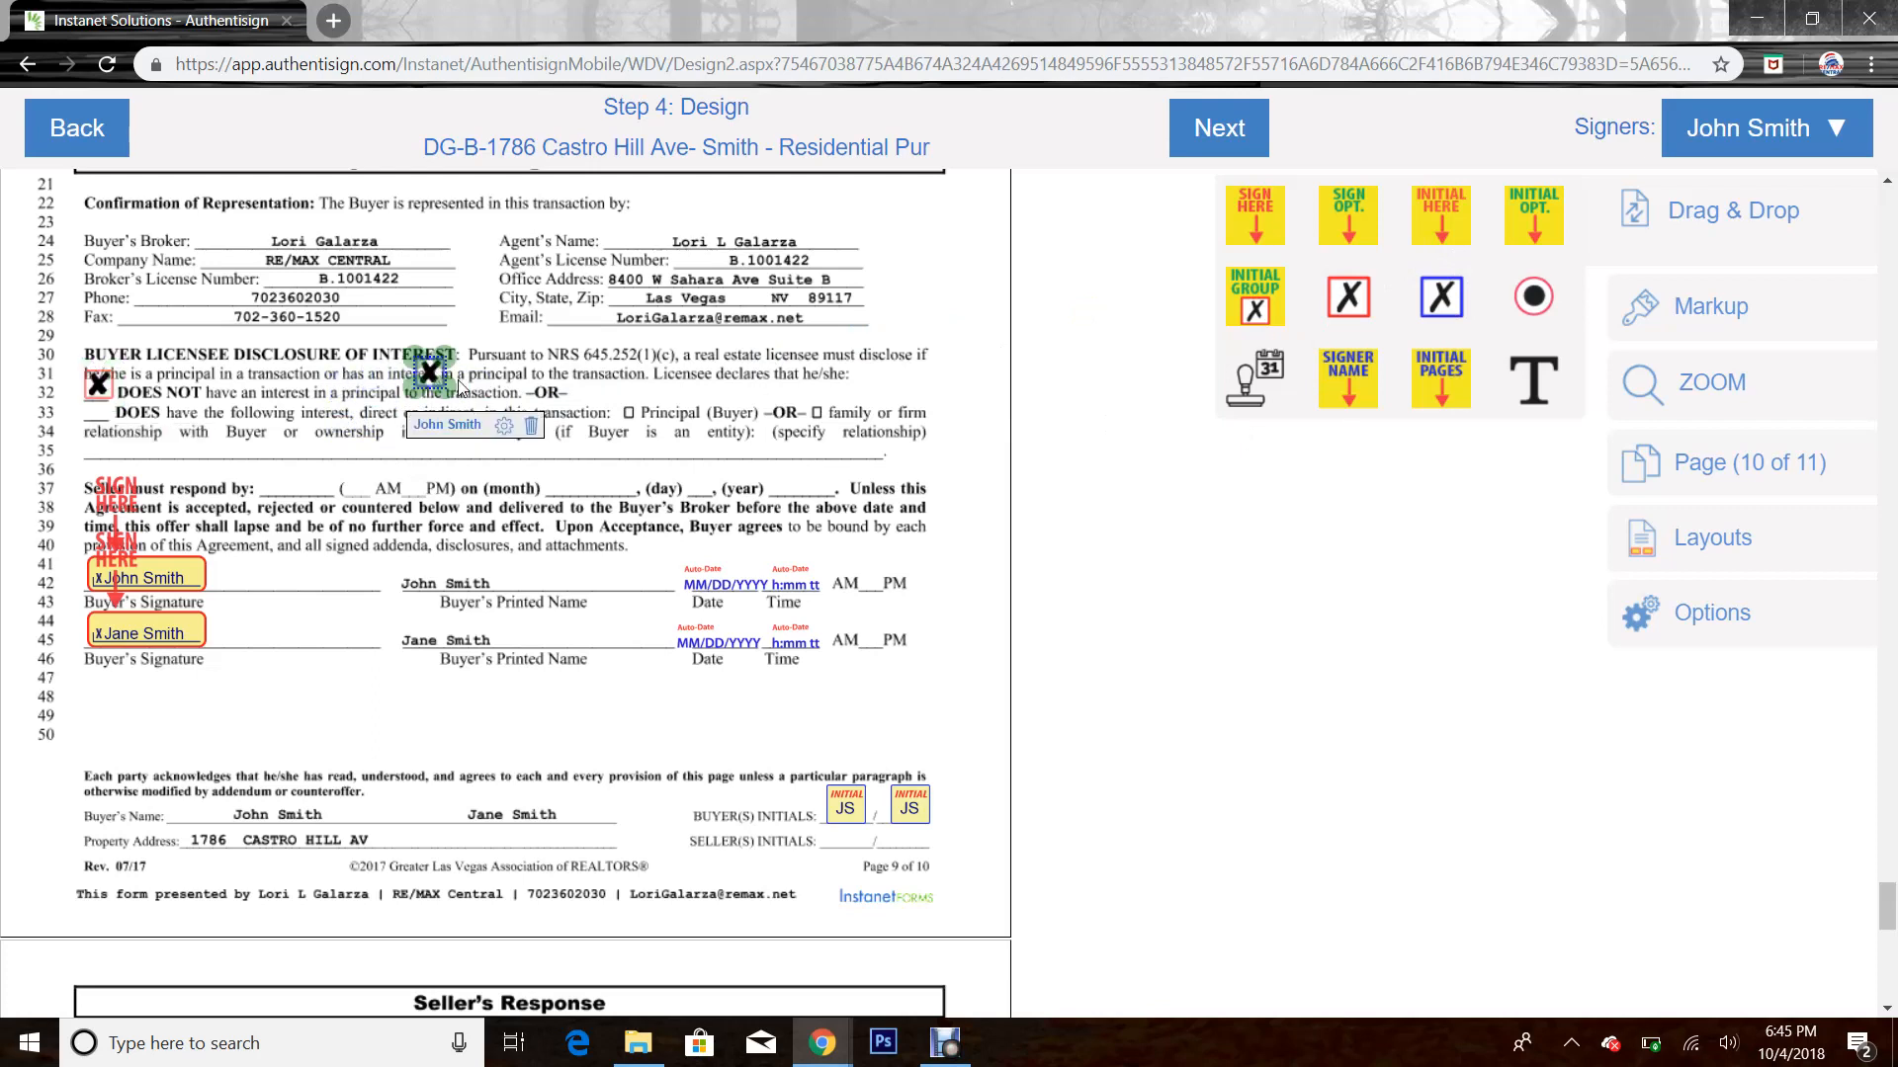
pyautogui.click(527, 421)
pyautogui.click(115, 391)
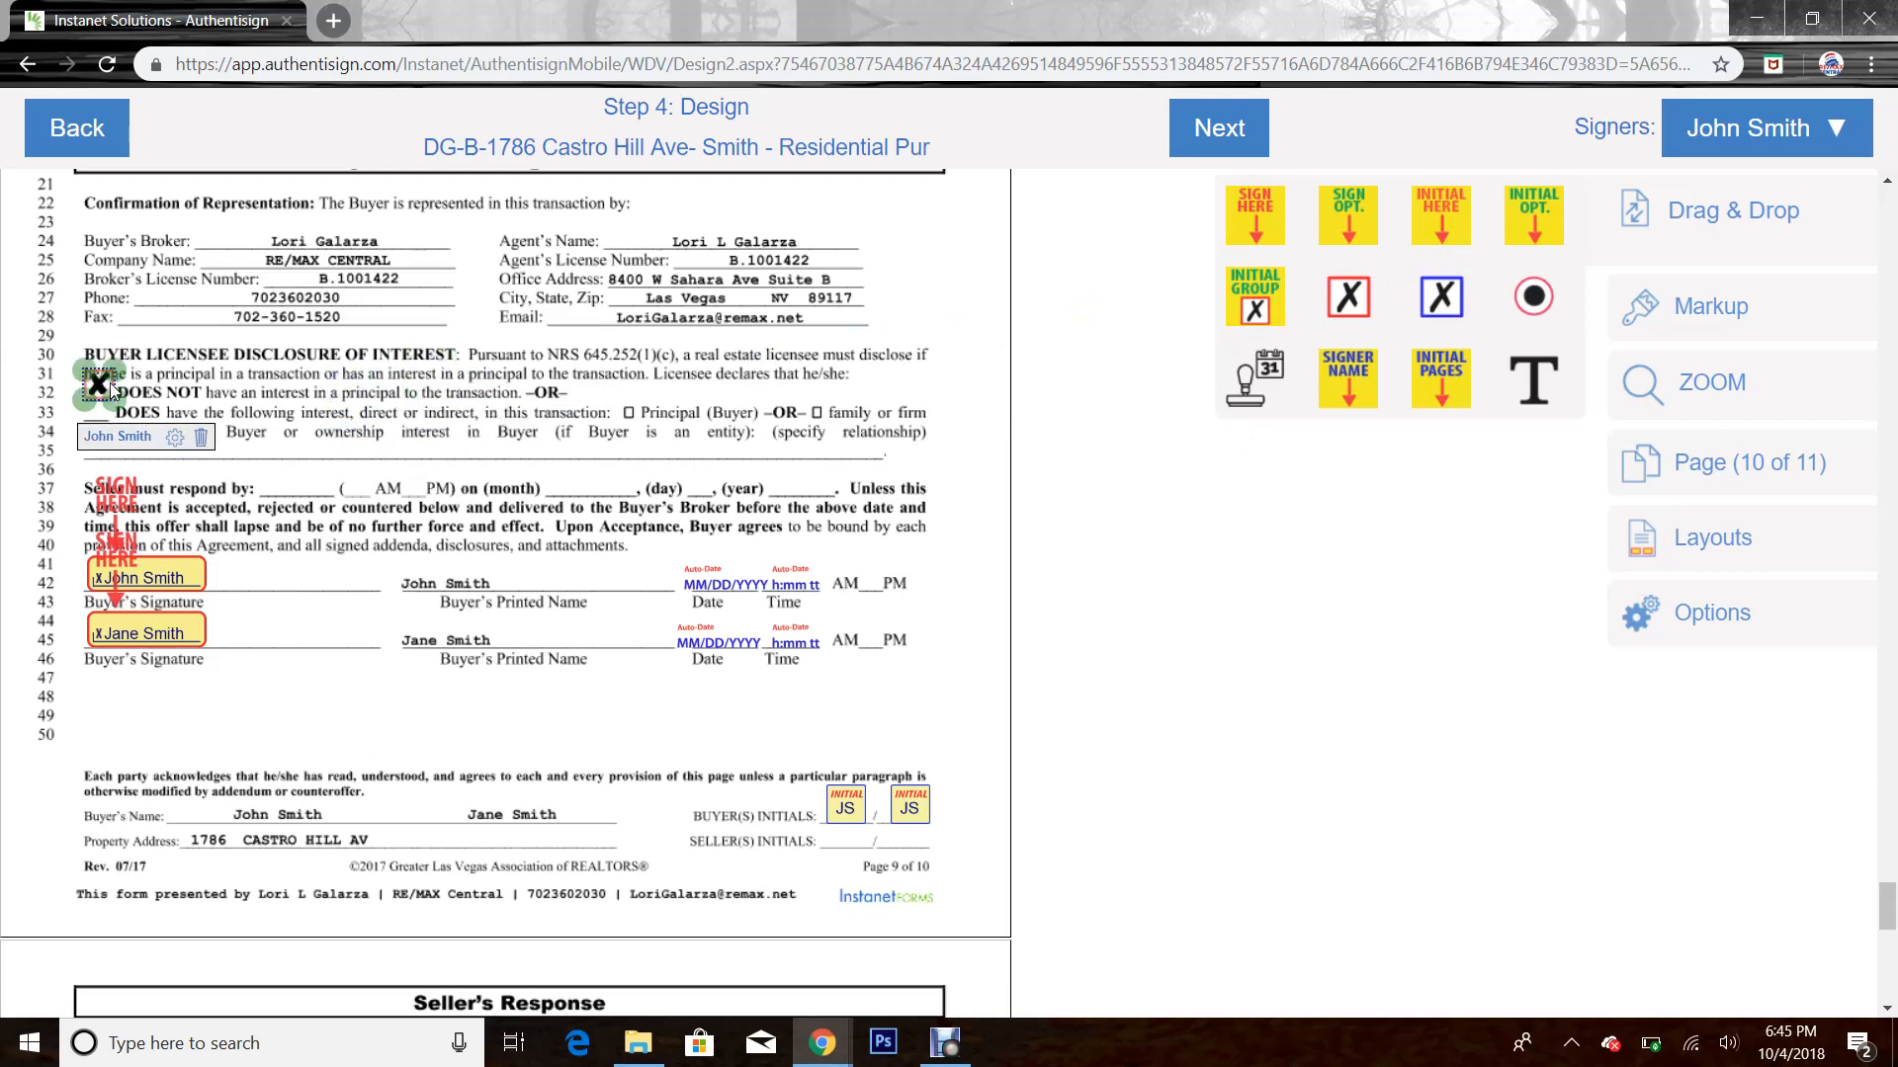
pyautogui.click(196, 435)
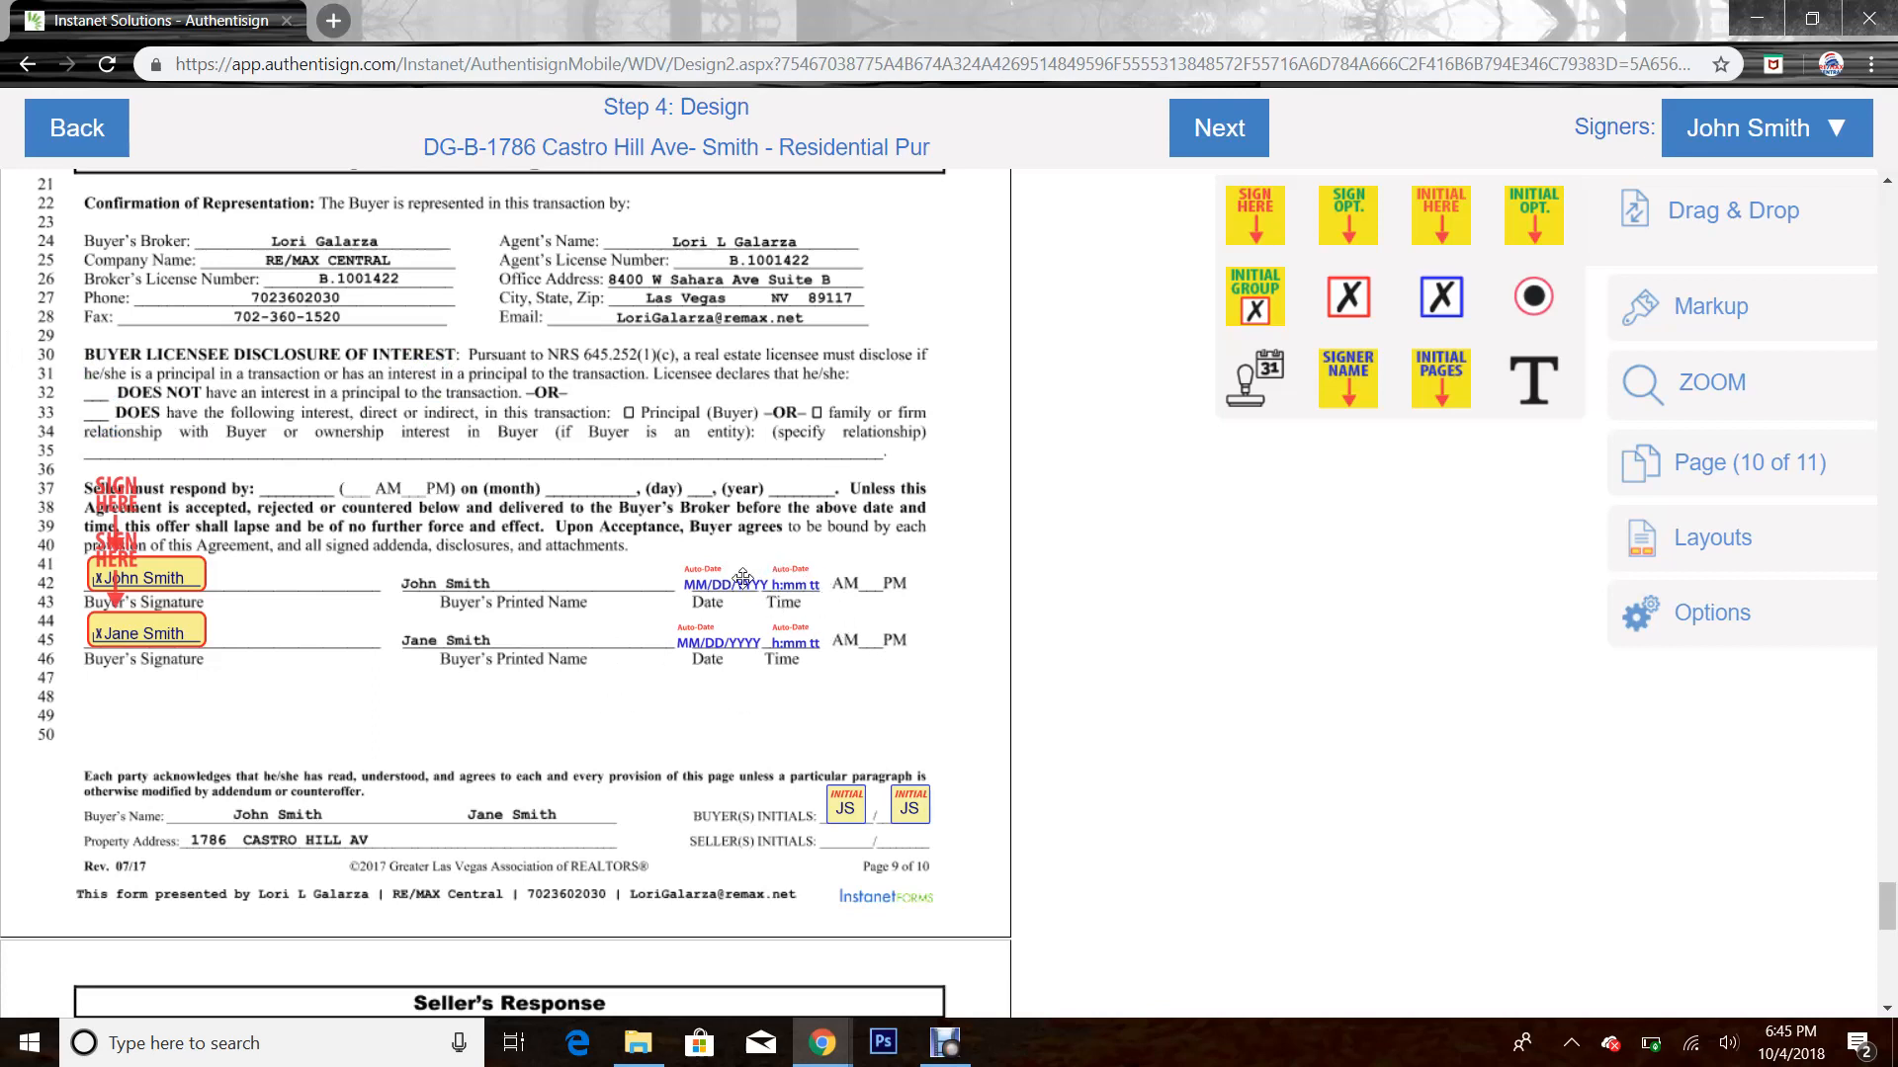
# Delete the second buyer's auto-date and time stamps from the signature row on line 45
pyautogui.rightClick(744, 583)
pyautogui.click(722, 628)
pyautogui.click(721, 659)
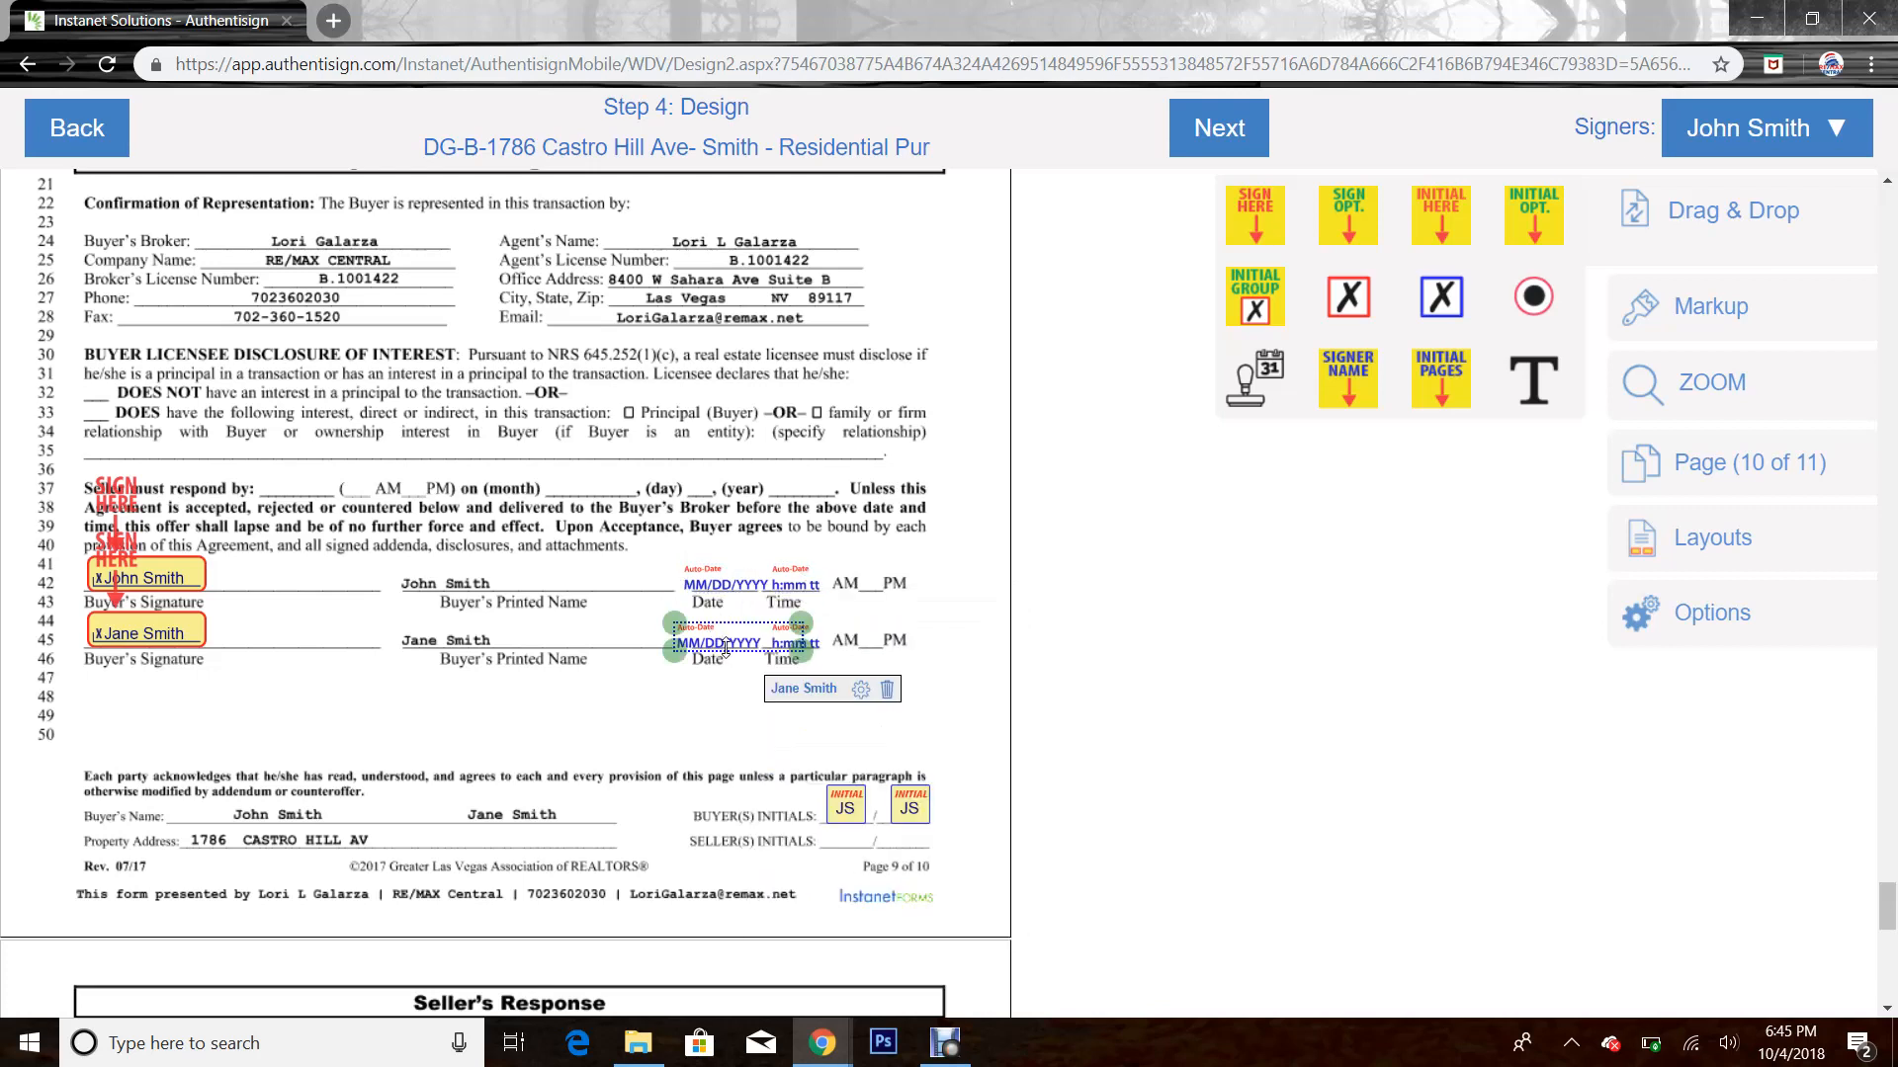
pyautogui.click(897, 687)
pyautogui.click(781, 642)
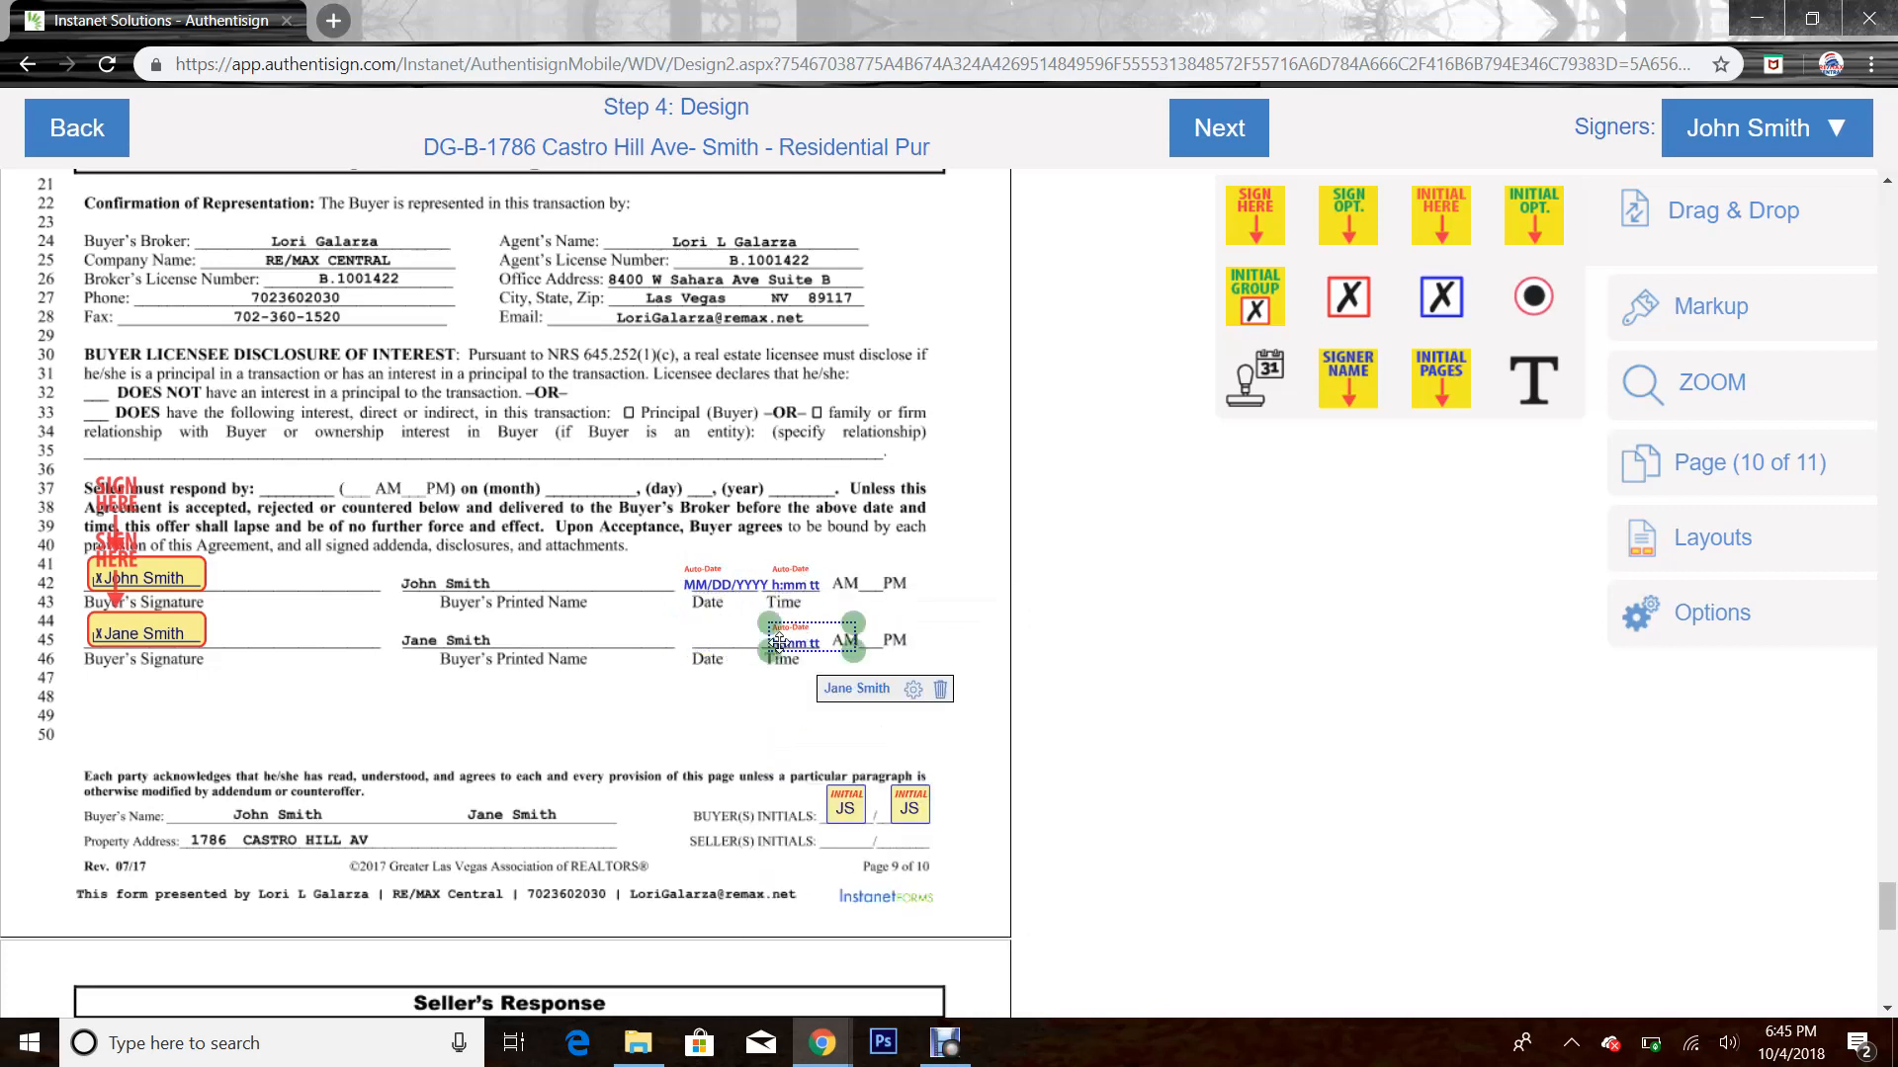
pyautogui.click(937, 705)
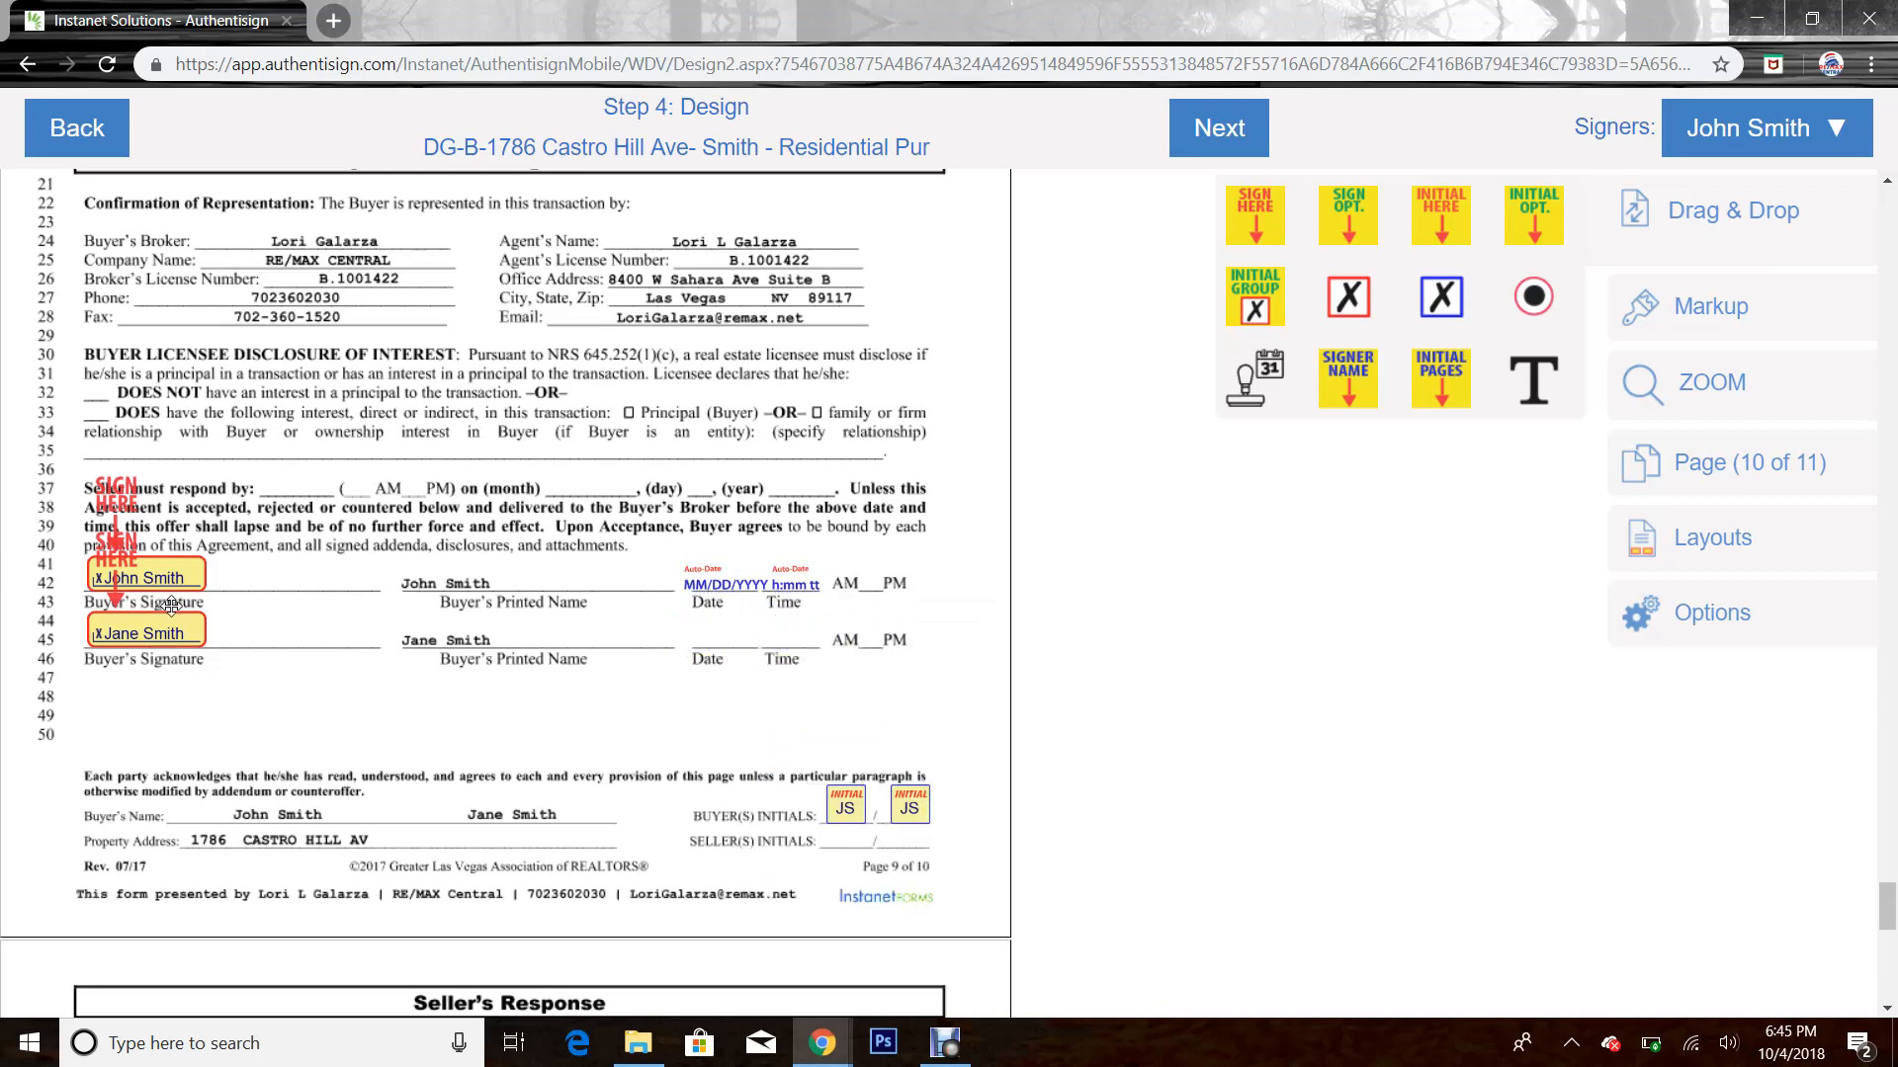
# Add a date stamp from the second buyer's signature block and fit it onto the Date blank on line 45
pyautogui.click(183, 633)
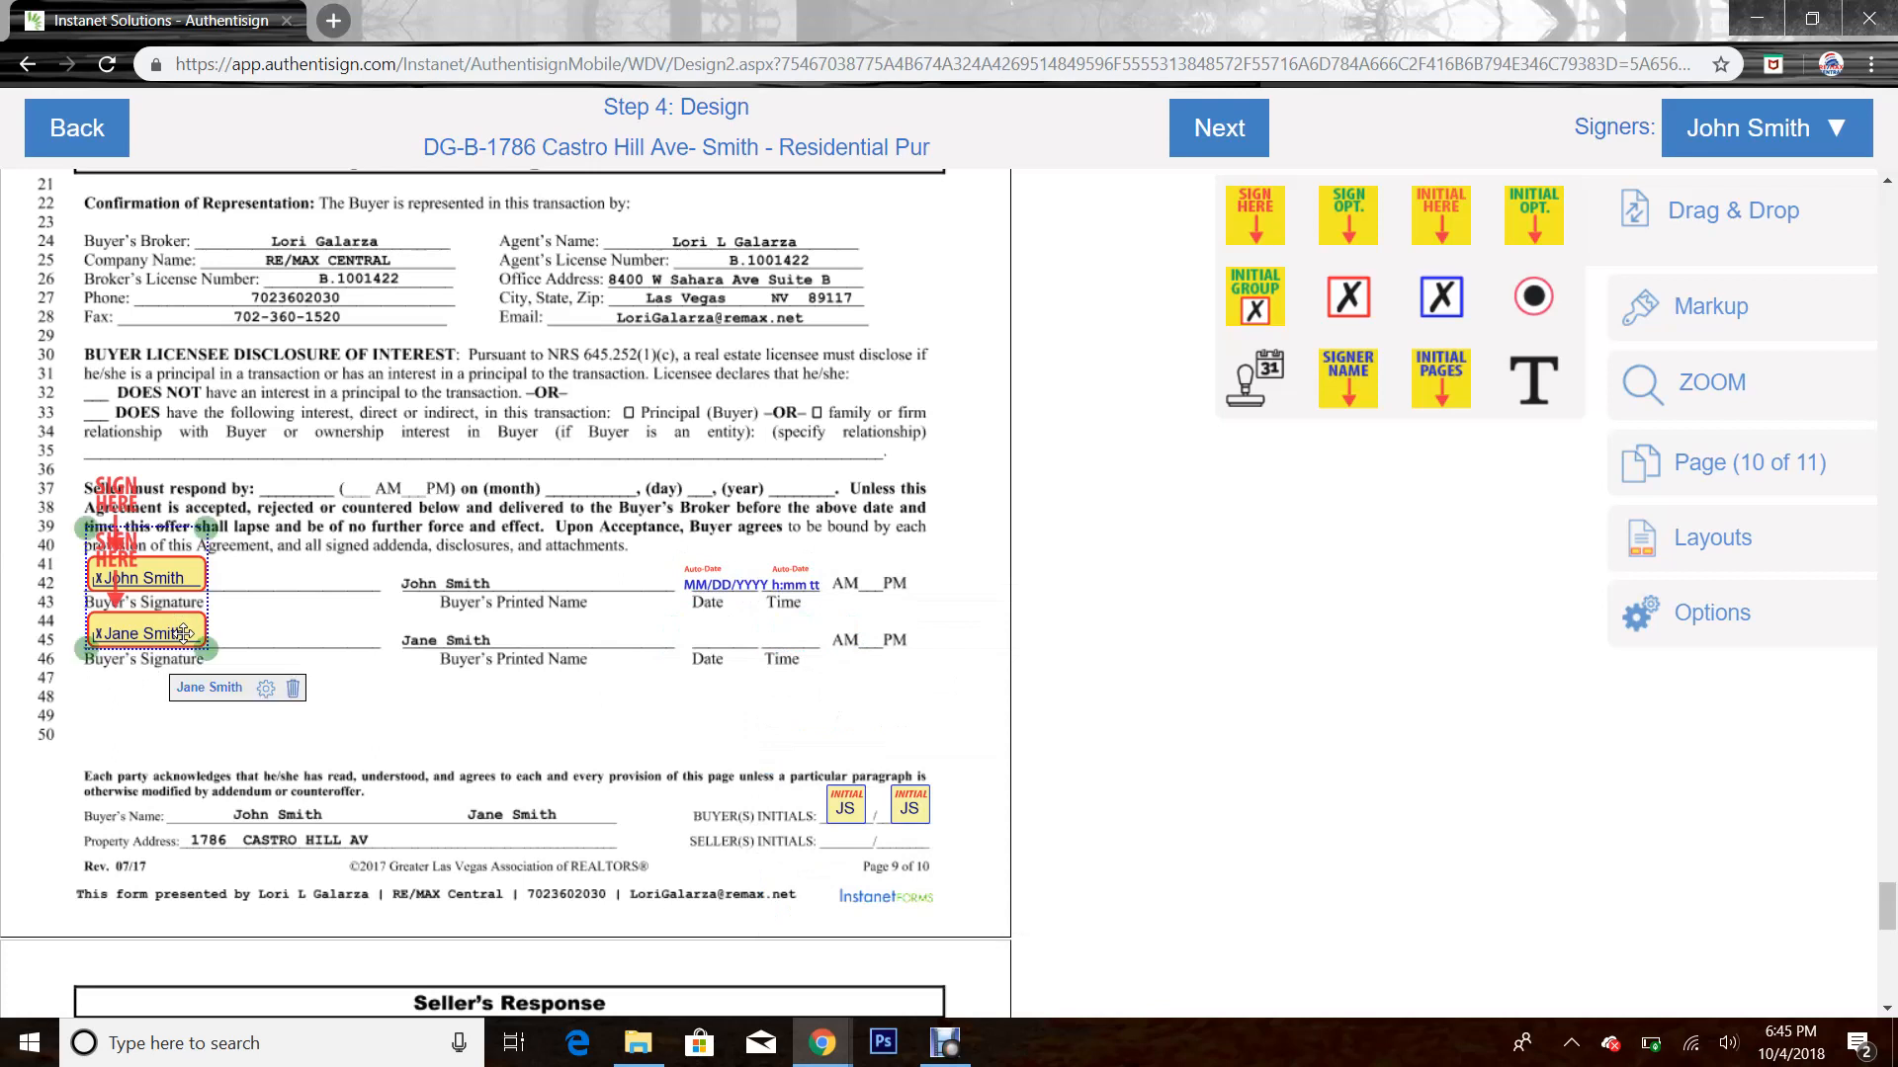
pyautogui.click(266, 689)
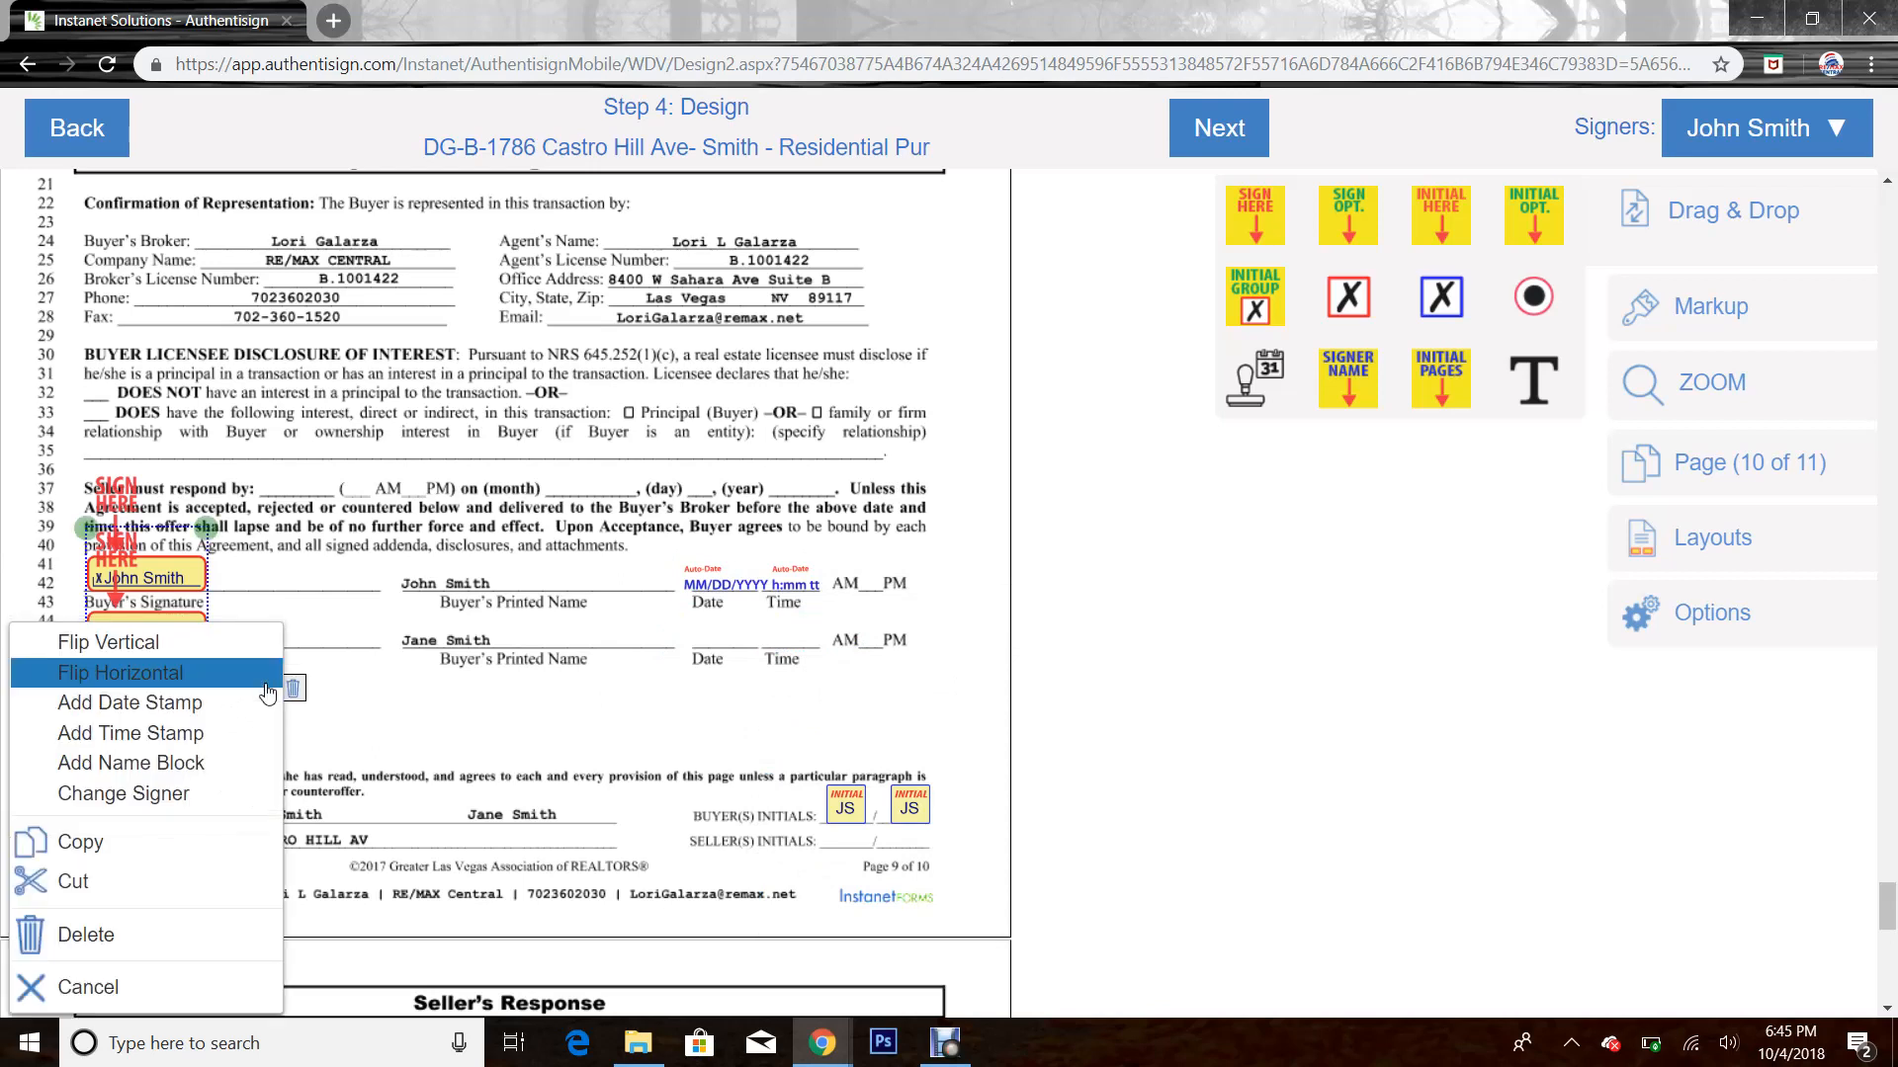
pyautogui.click(181, 707)
pyautogui.moveTo(262, 686); pyautogui.dragTo(761, 648)
pyautogui.moveTo(866, 622); pyautogui.dragTo(806, 626)
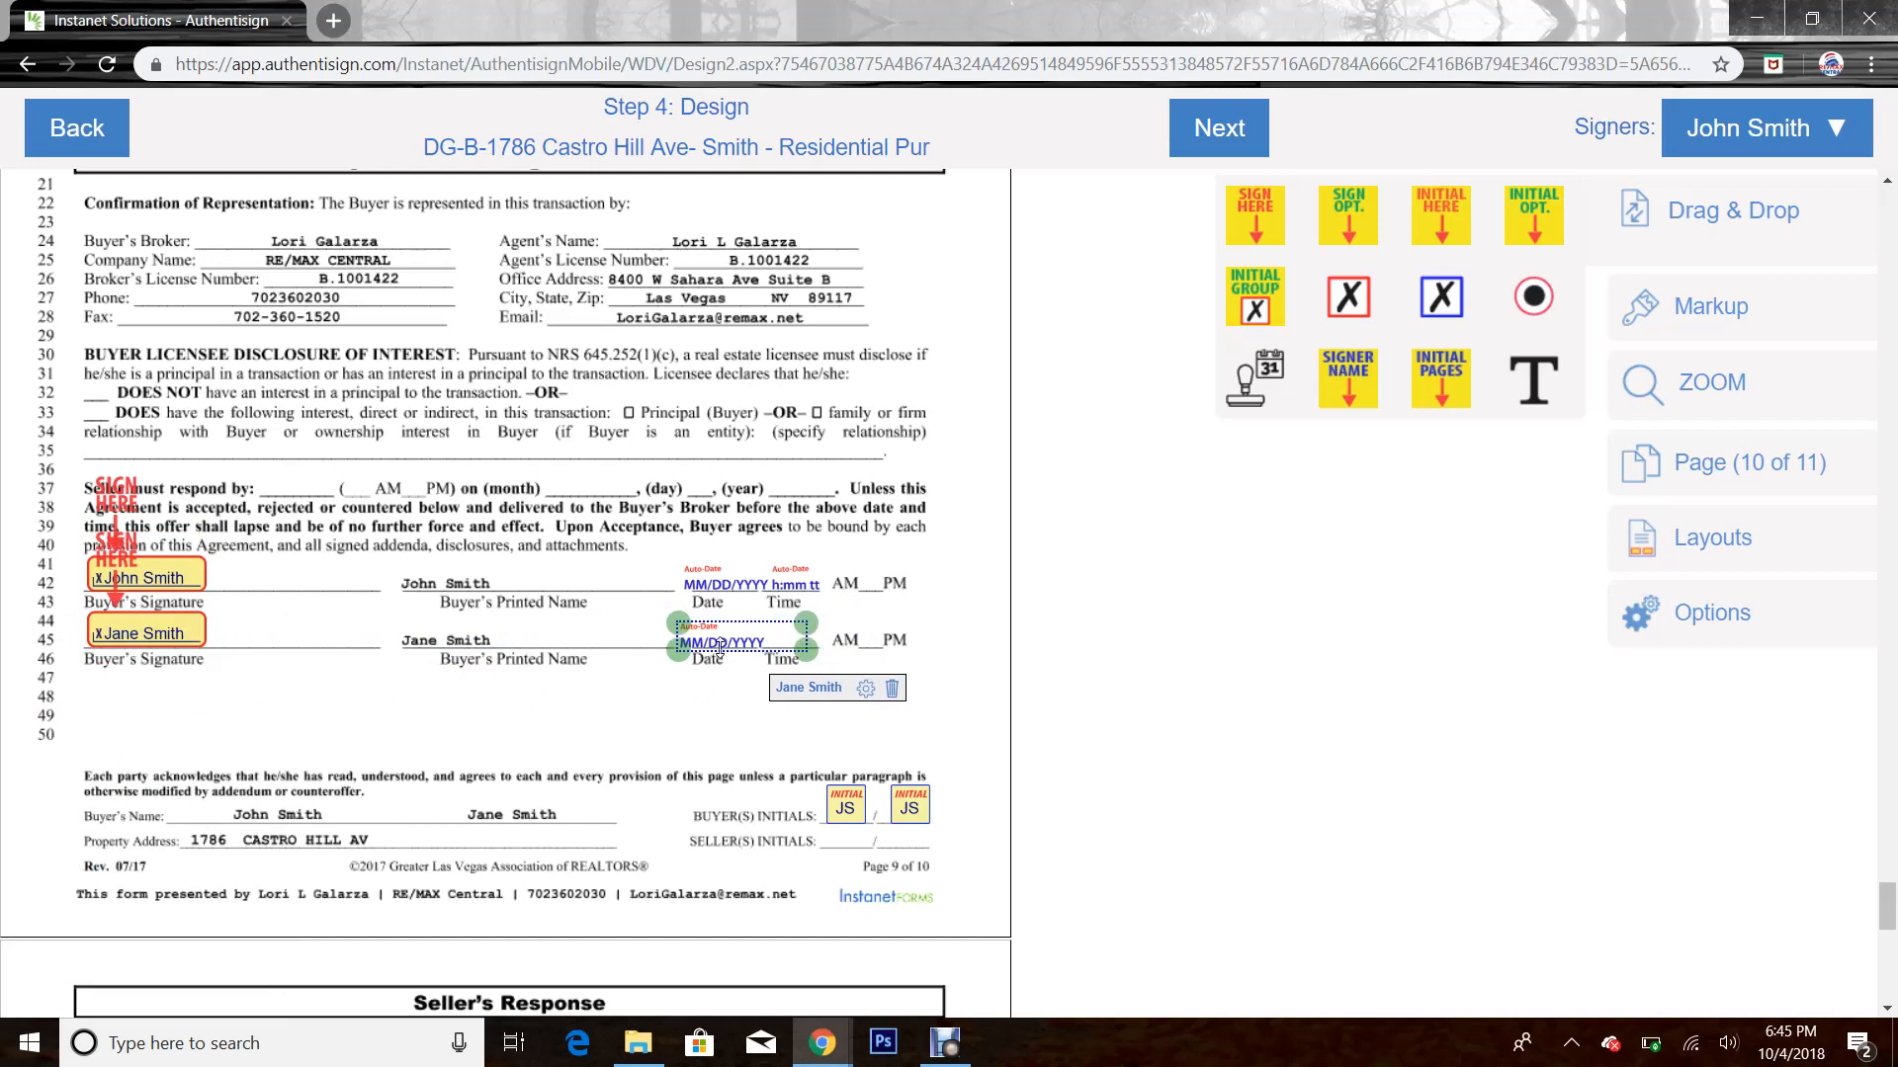
# Add a time stamp from the second buyer's signature block and place it on the Time blank beside the date
pyautogui.click(169, 633)
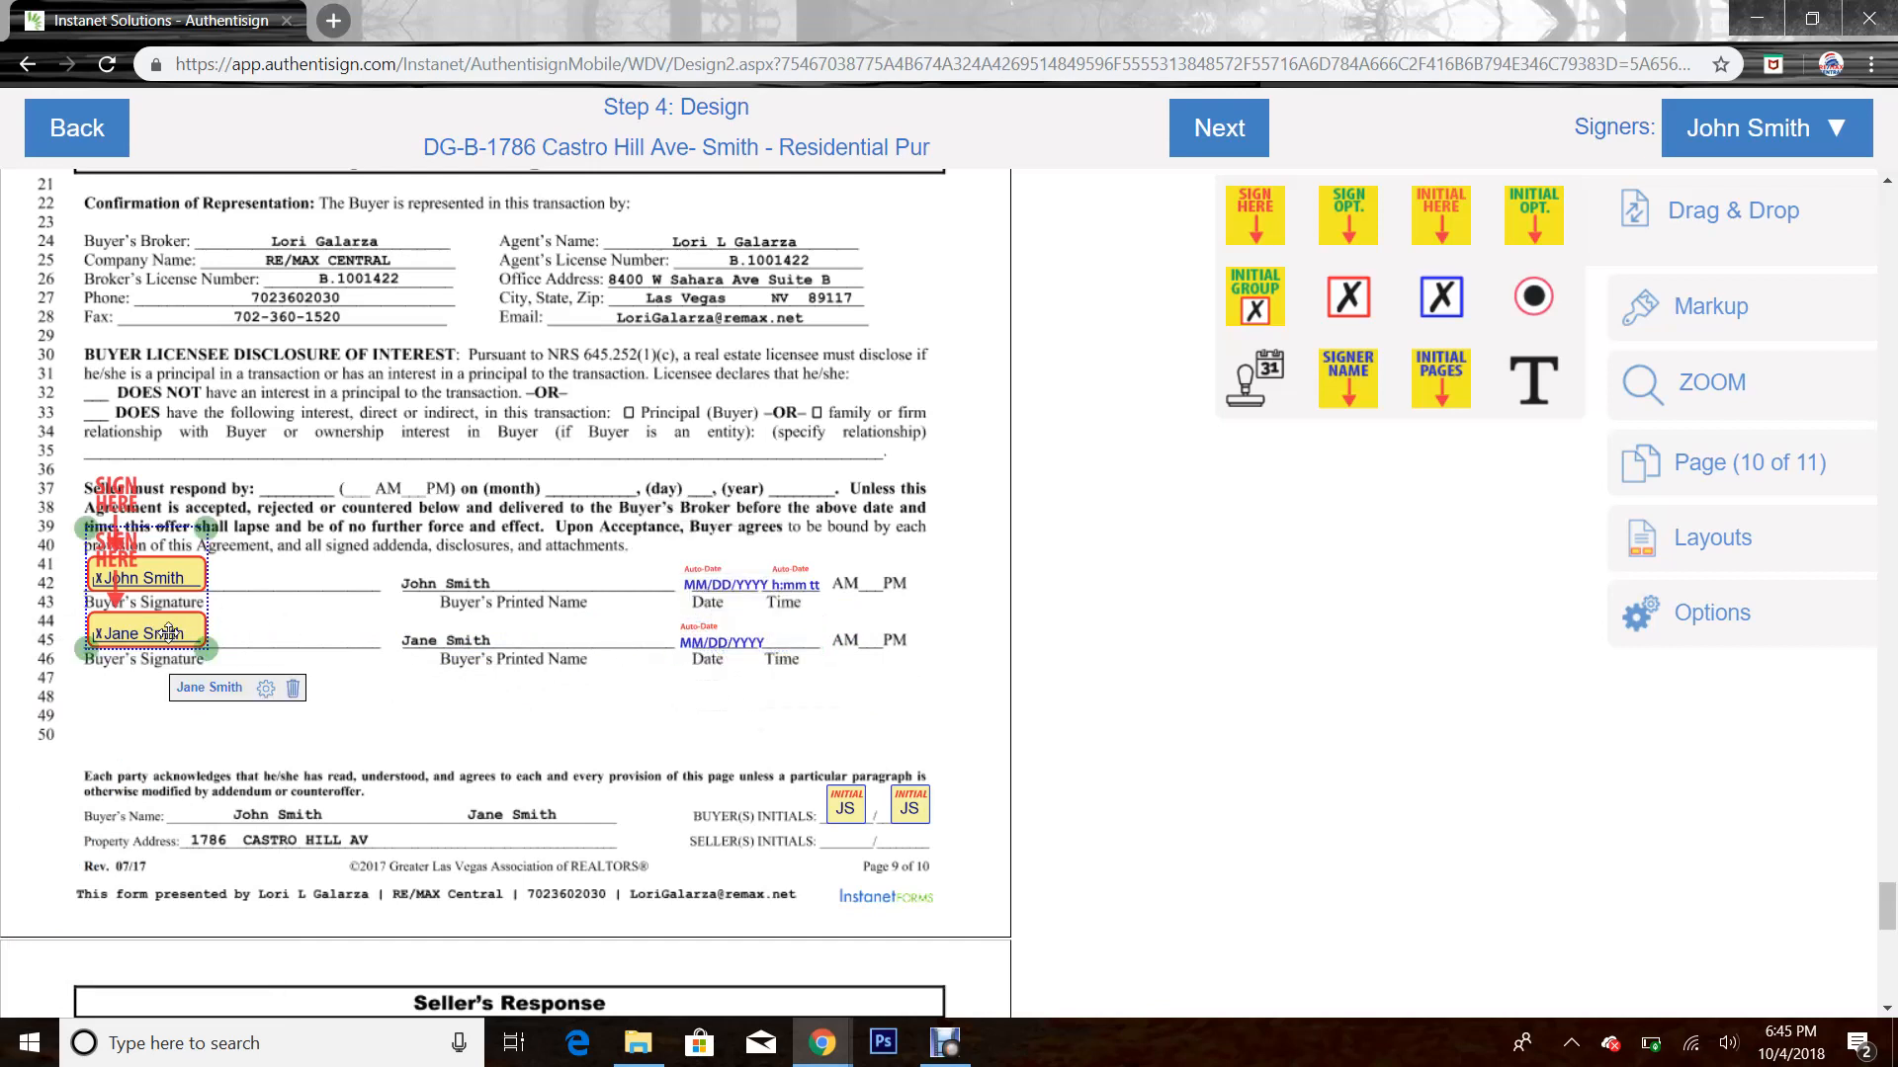
pyautogui.rightClick(169, 633)
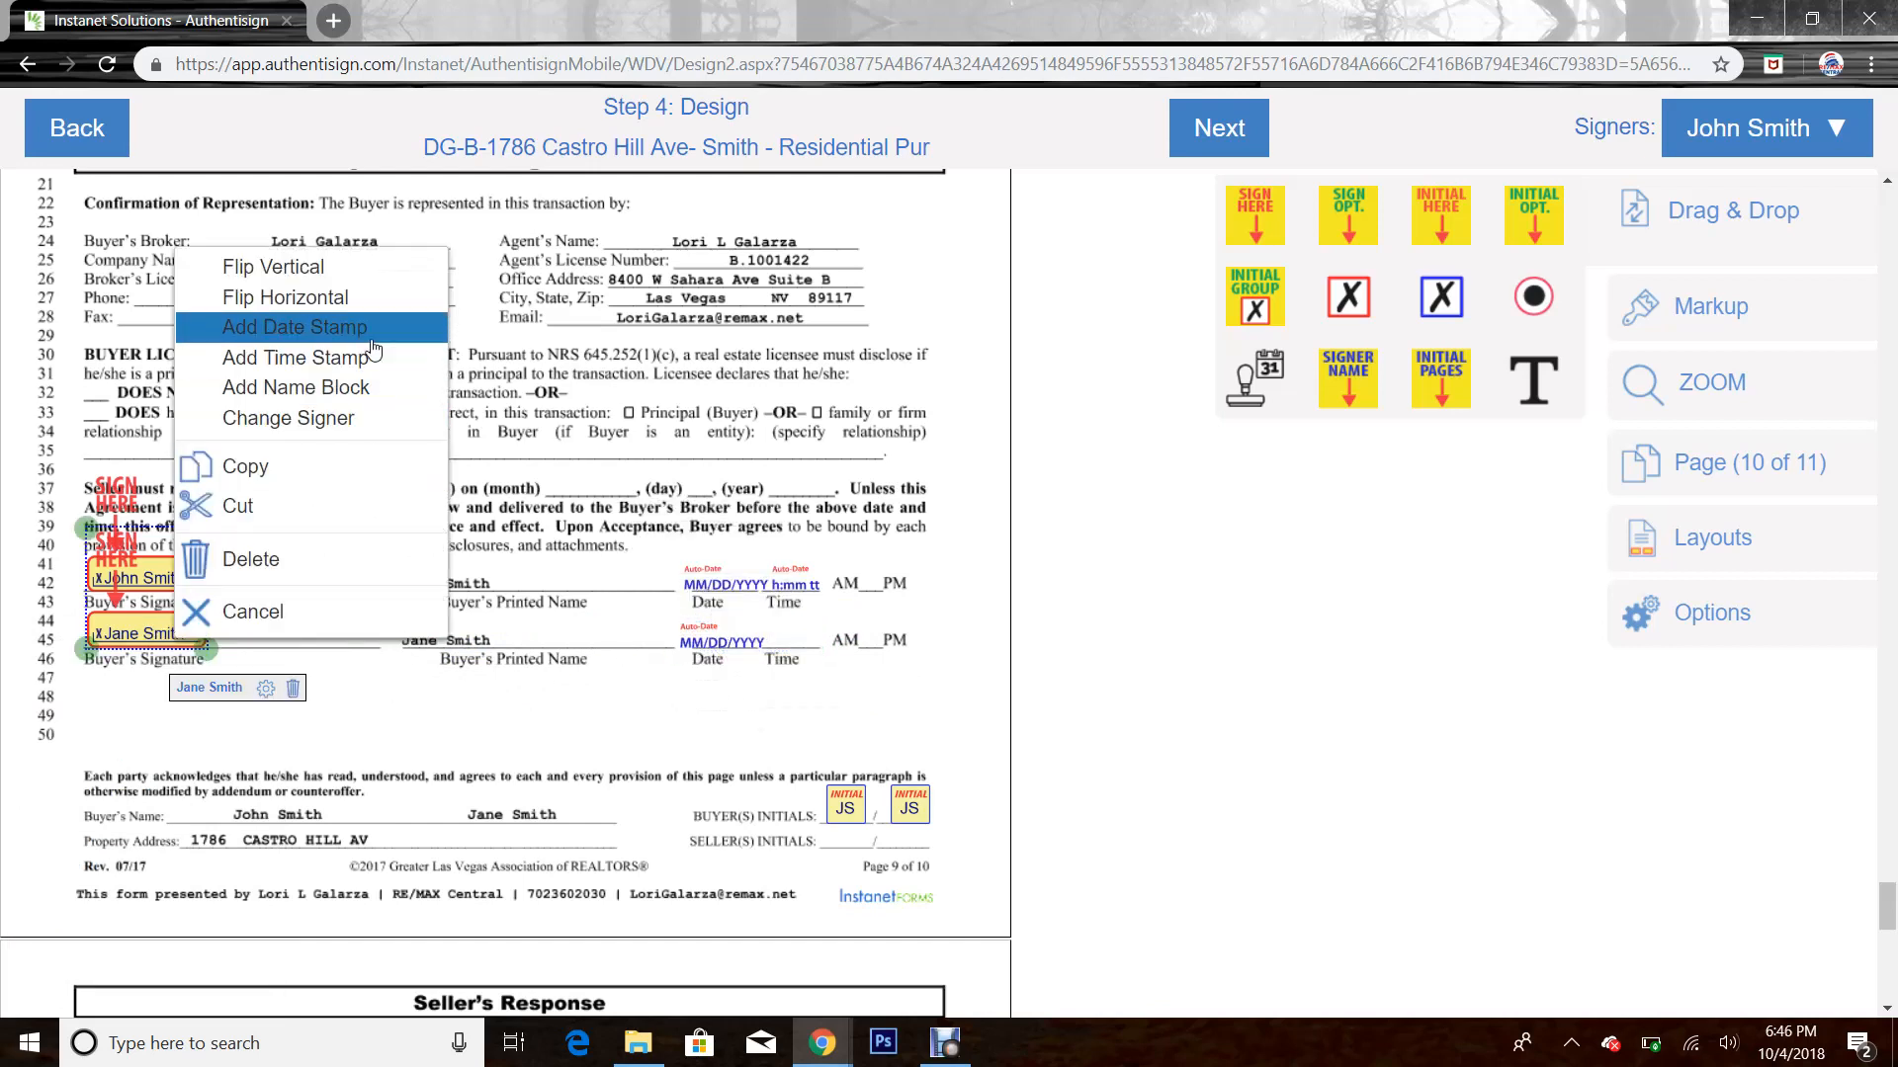
pyautogui.click(392, 365)
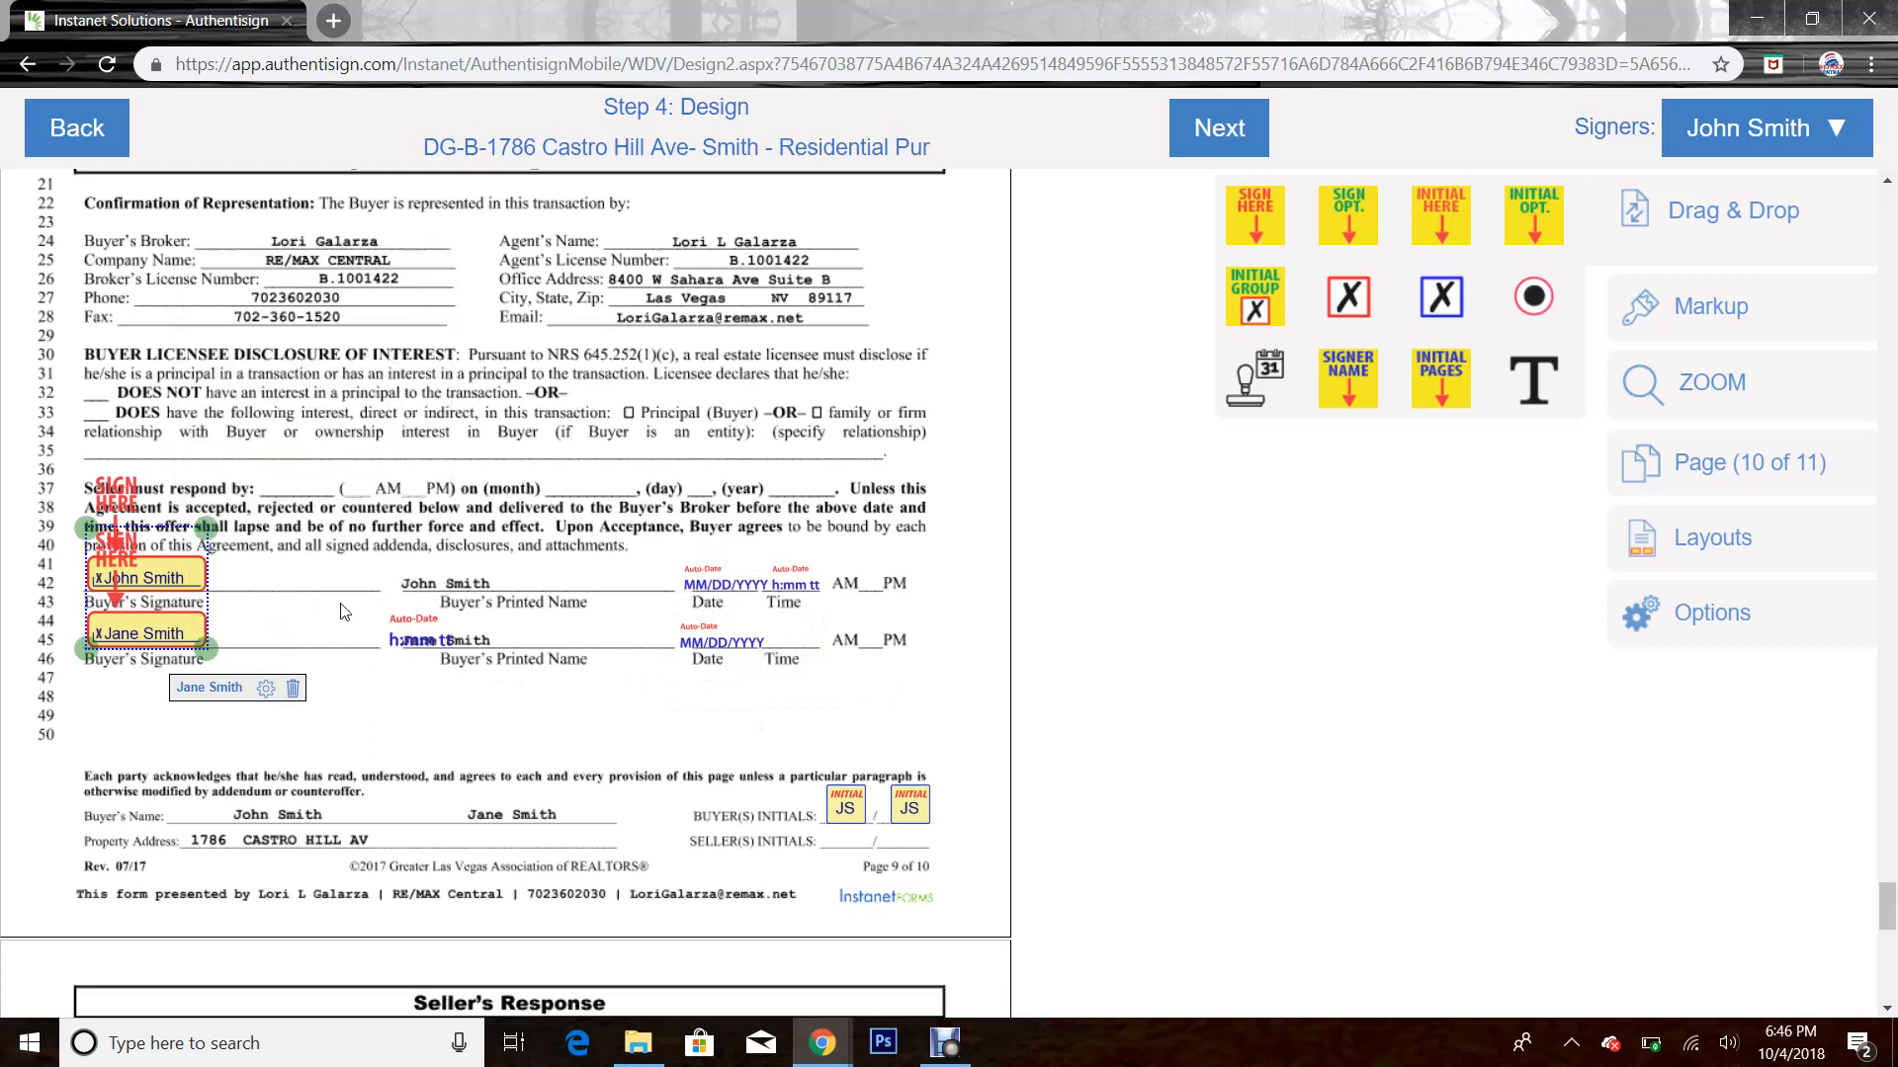
pyautogui.moveTo(413, 641); pyautogui.dragTo(814, 634)
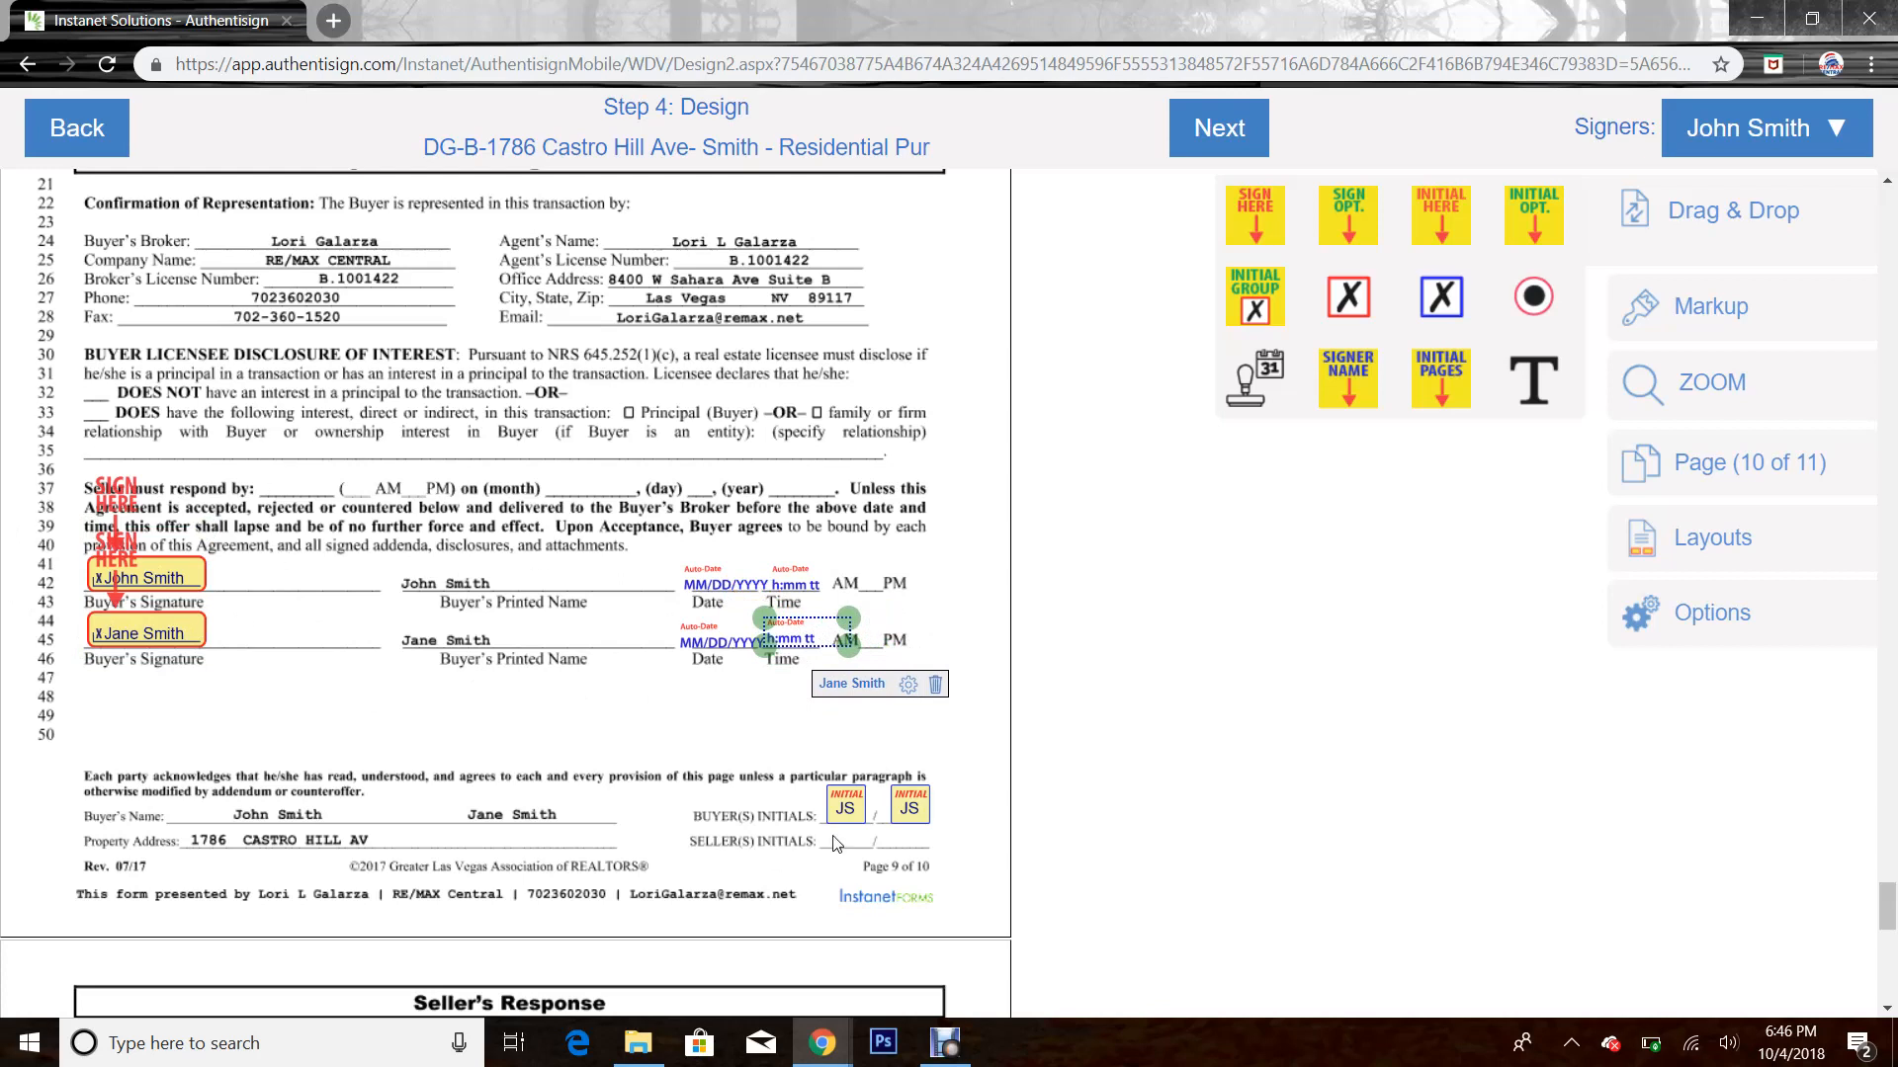
# Highlight the Buyer Licensee Disclosure of Interest heading and draw a freehand pen mark beside the agent's details
pyautogui.click(1795, 319)
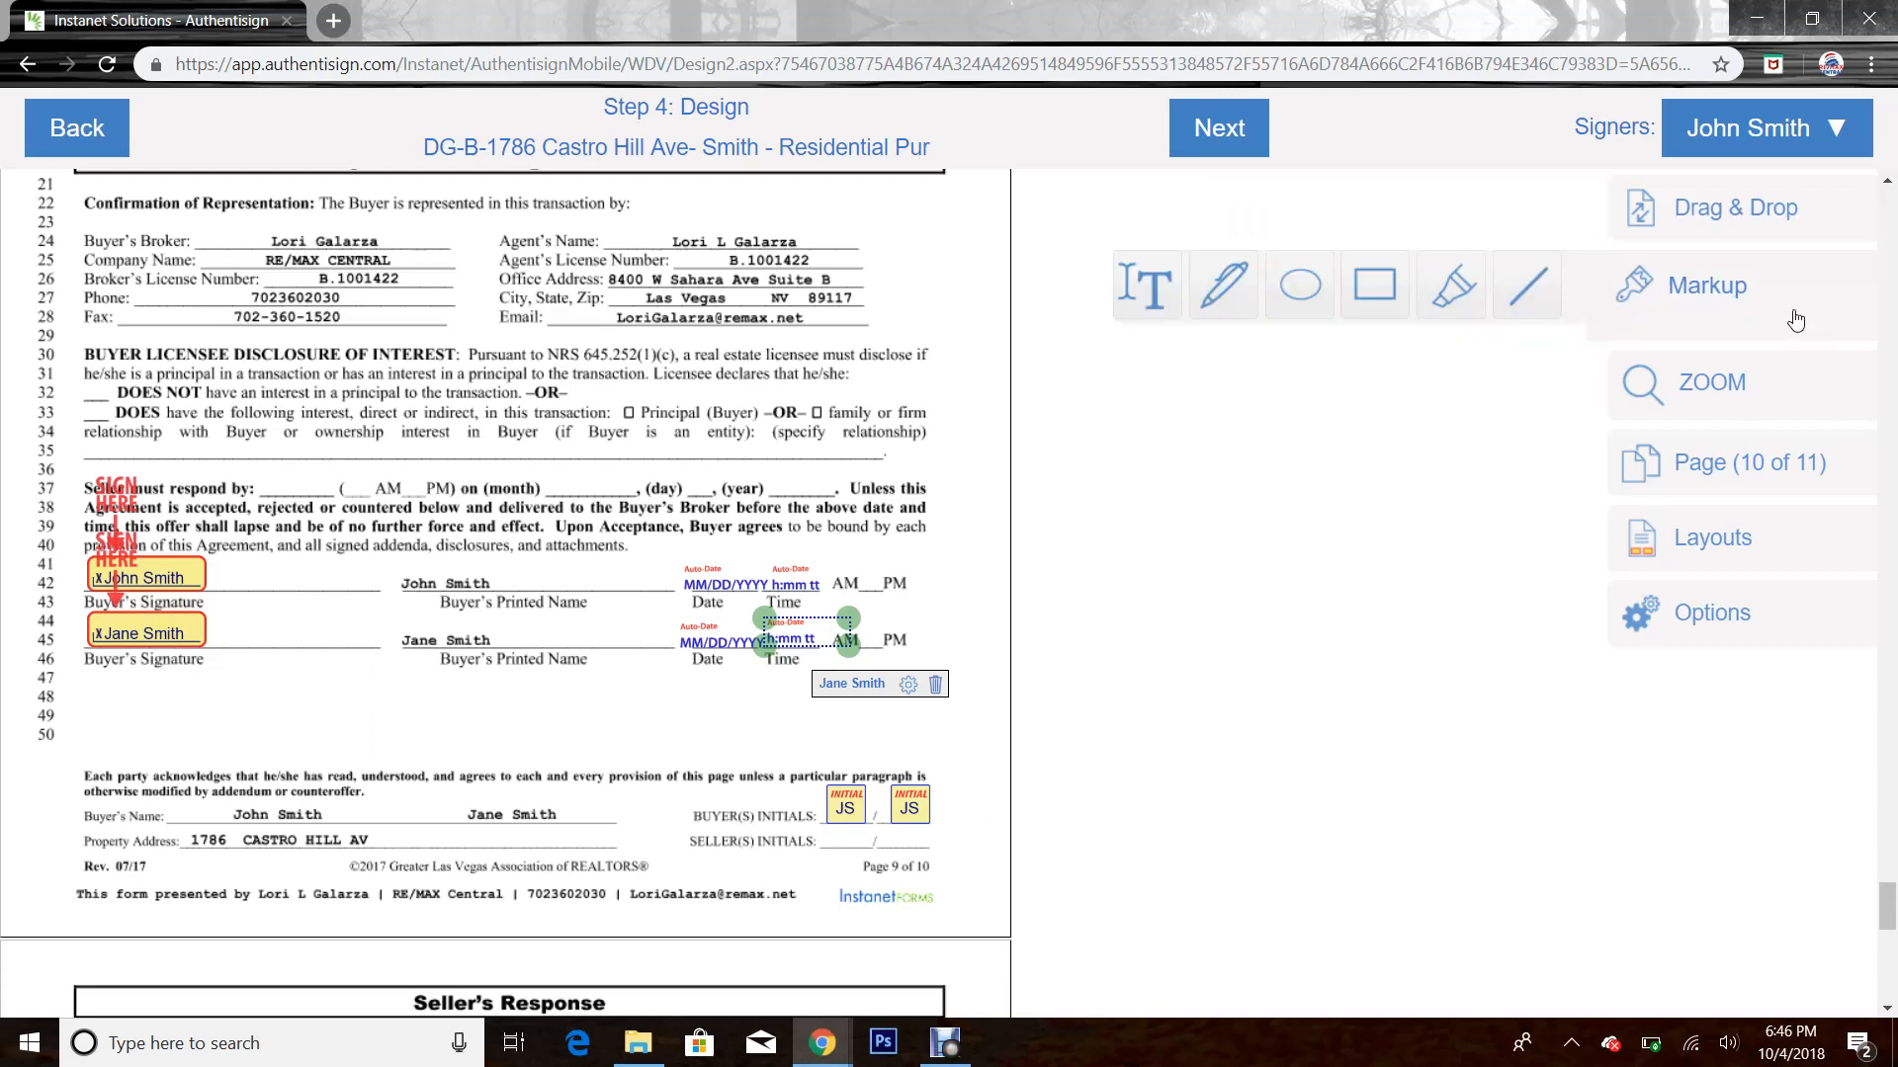
pyautogui.click(1455, 302)
pyautogui.moveTo(83, 343); pyautogui.dragTo(463, 367)
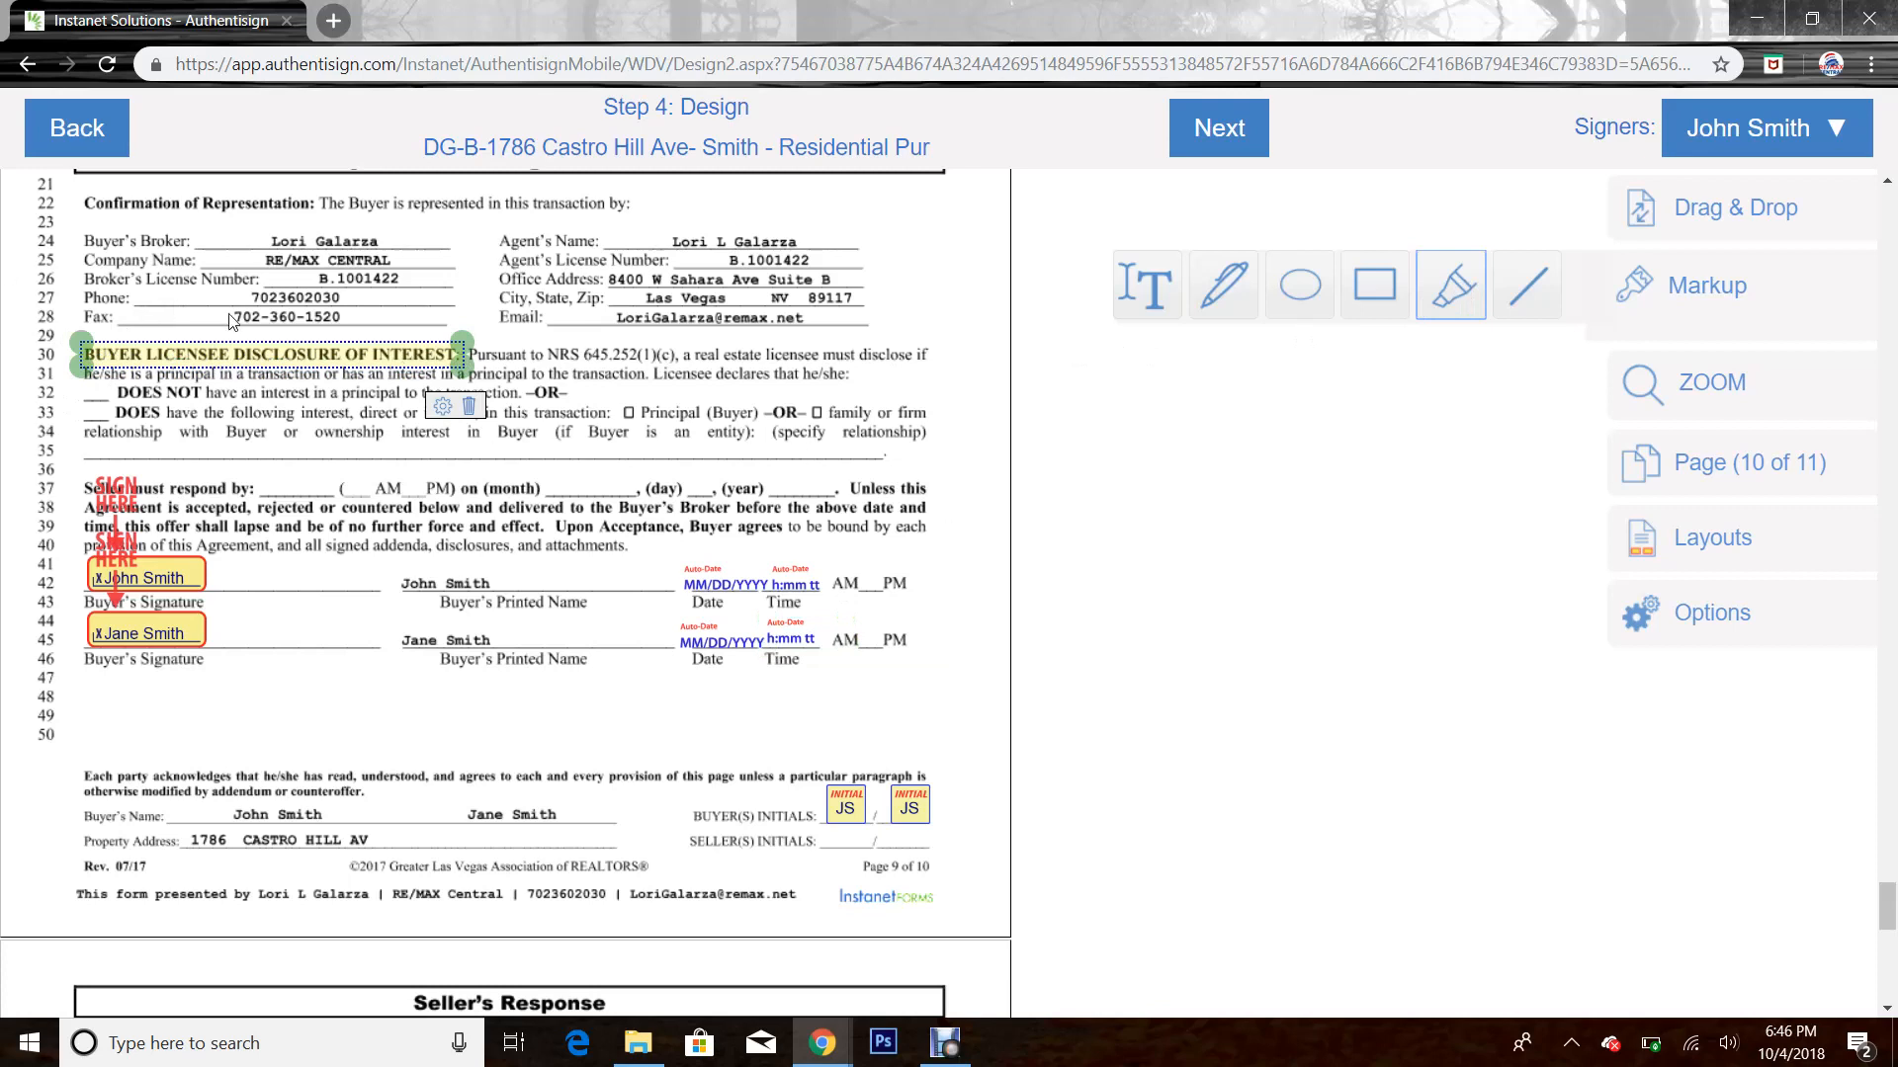
pyautogui.click(1204, 301)
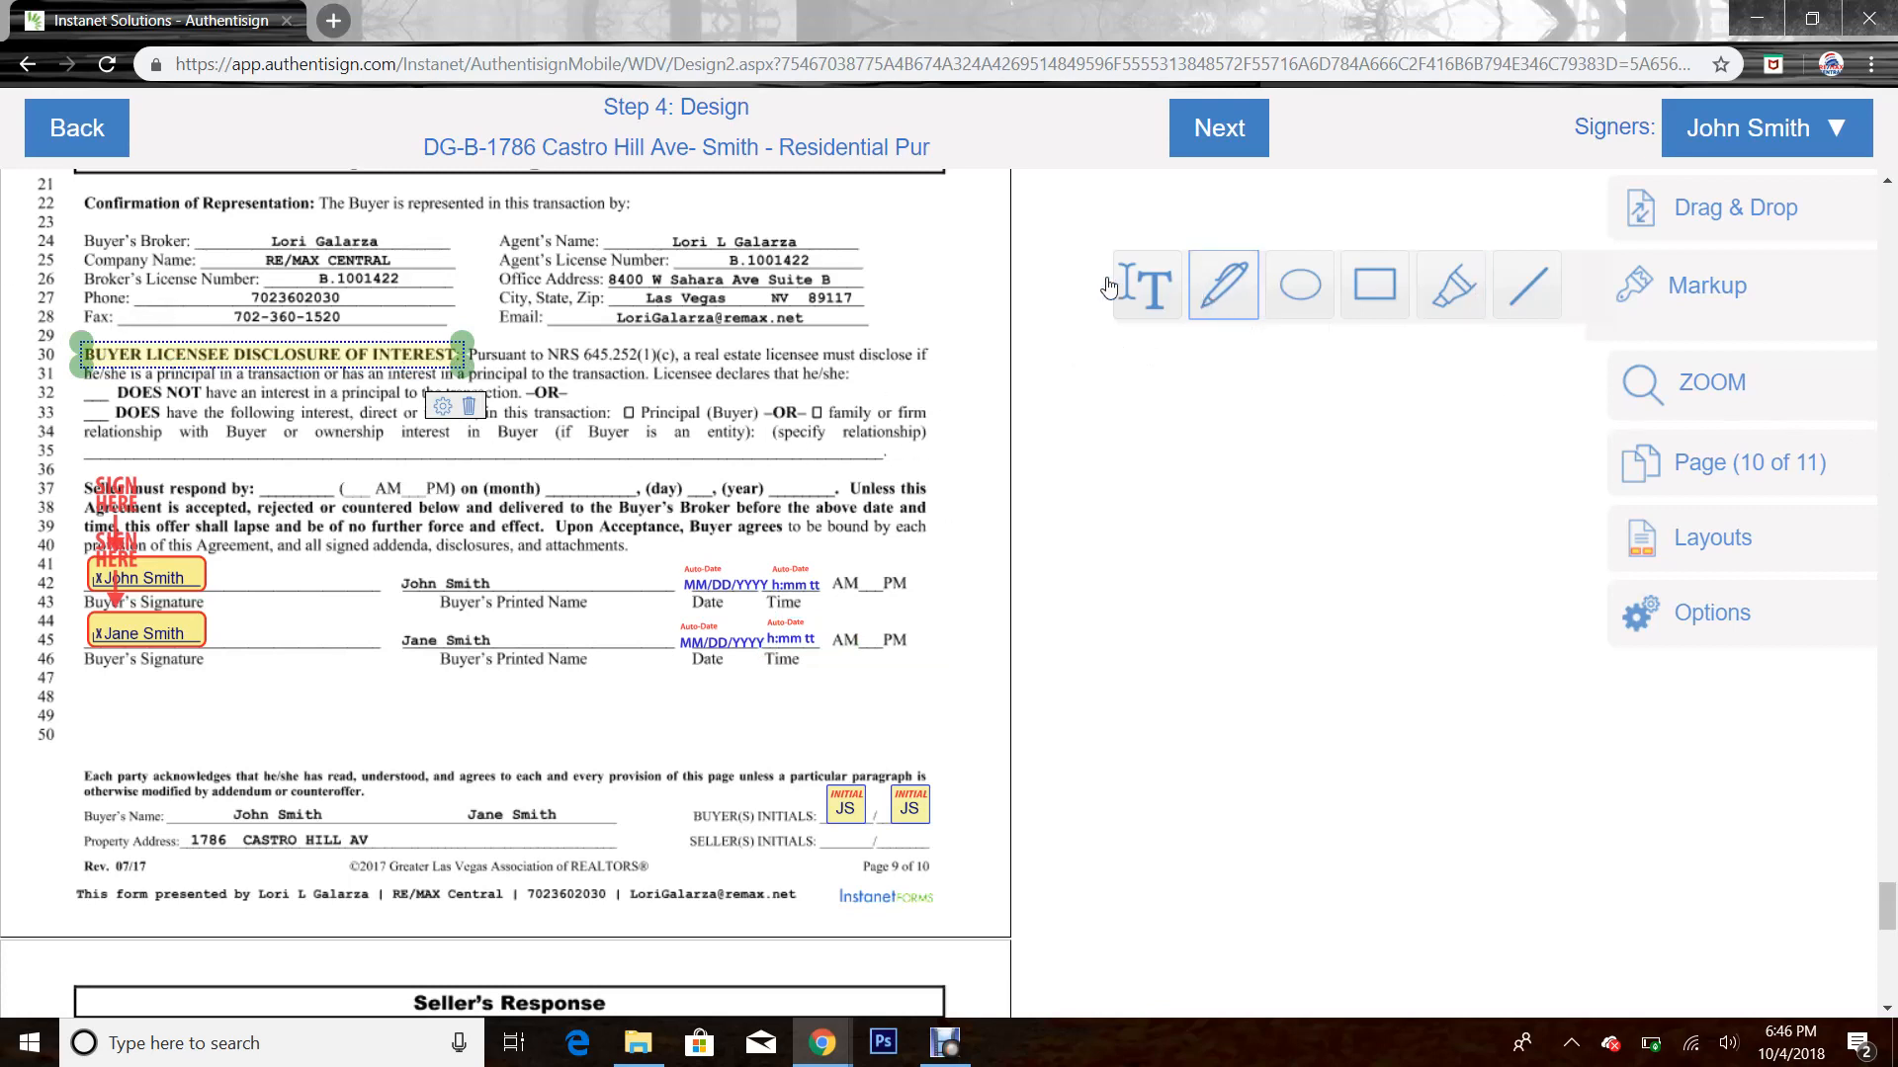
pyautogui.moveTo(826, 220)
pyautogui.mouseDown()
pyautogui.moveTo(974, 255)
pyautogui.moveTo(950, 277)
pyautogui.mouseUp()
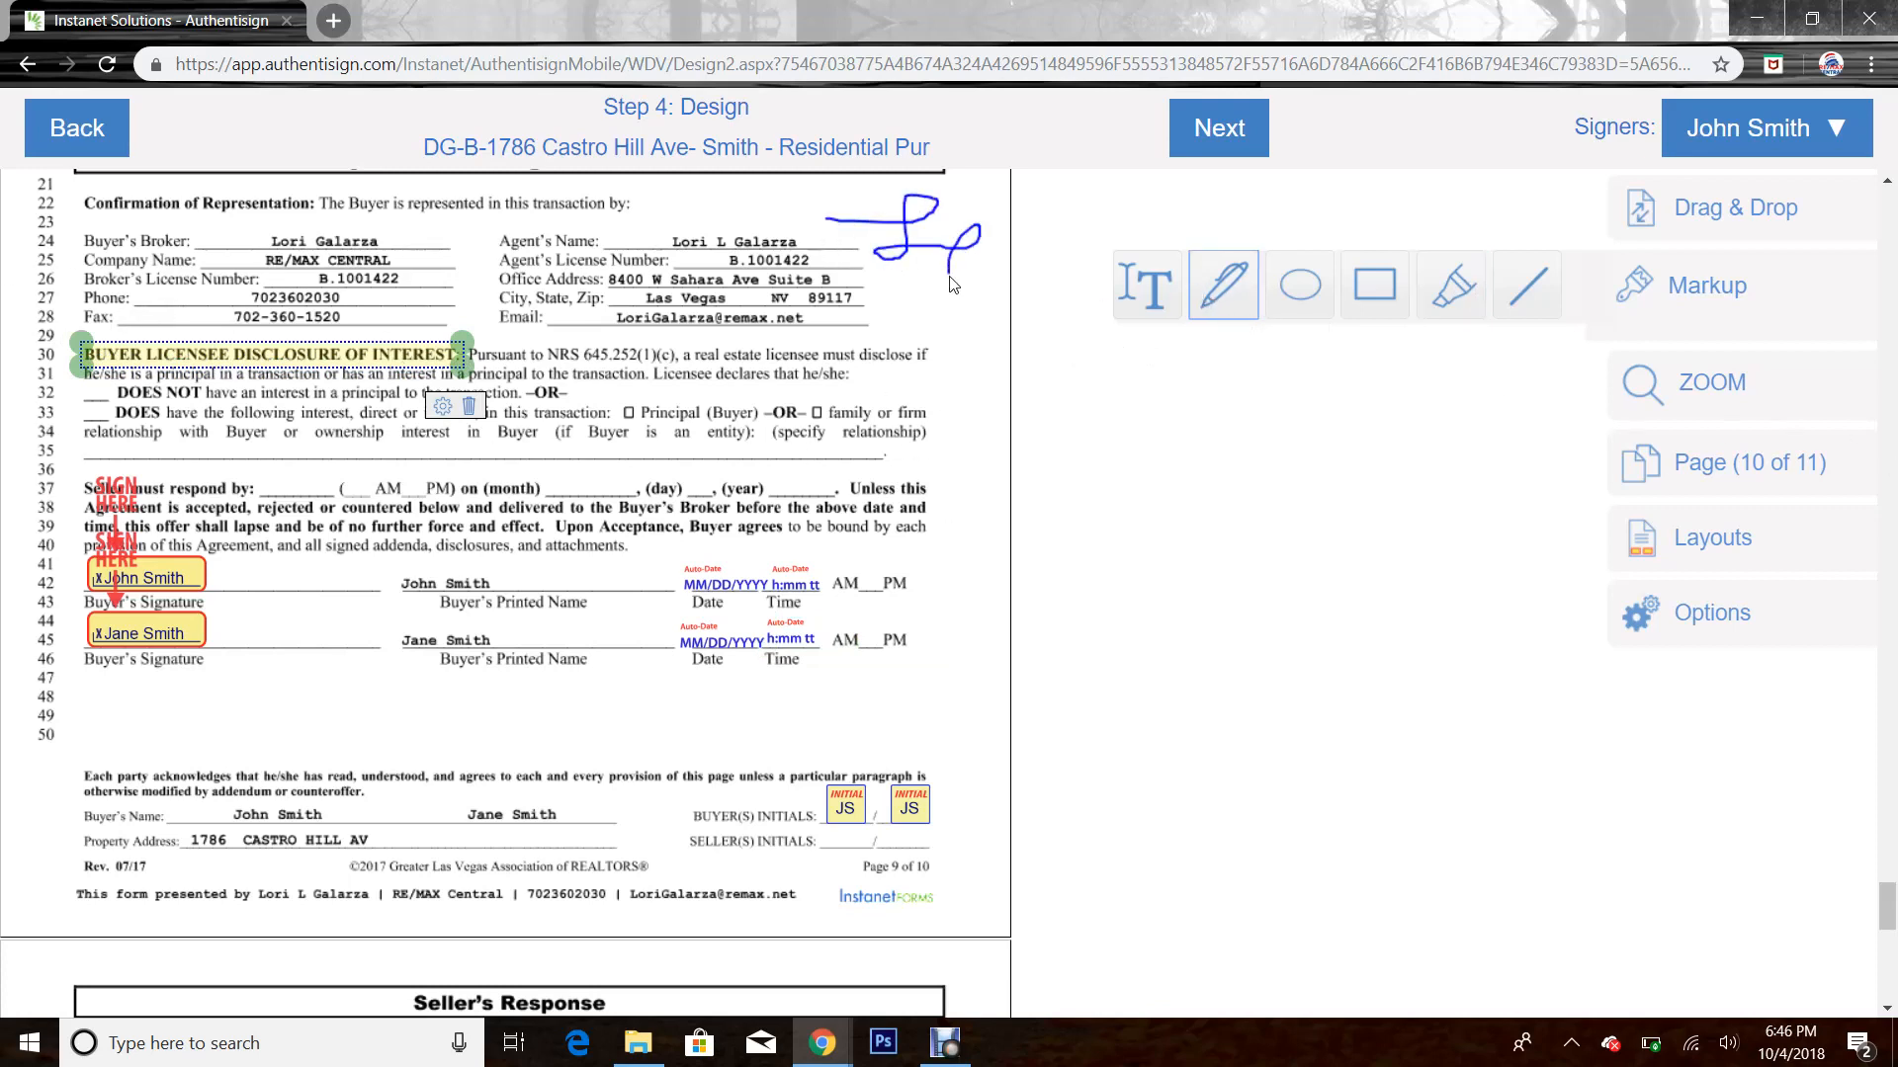
# Draw a small ellipse markup beside the disclosure paragraph and a small rectangle markup just above it at the page edge
pyautogui.click(1297, 291)
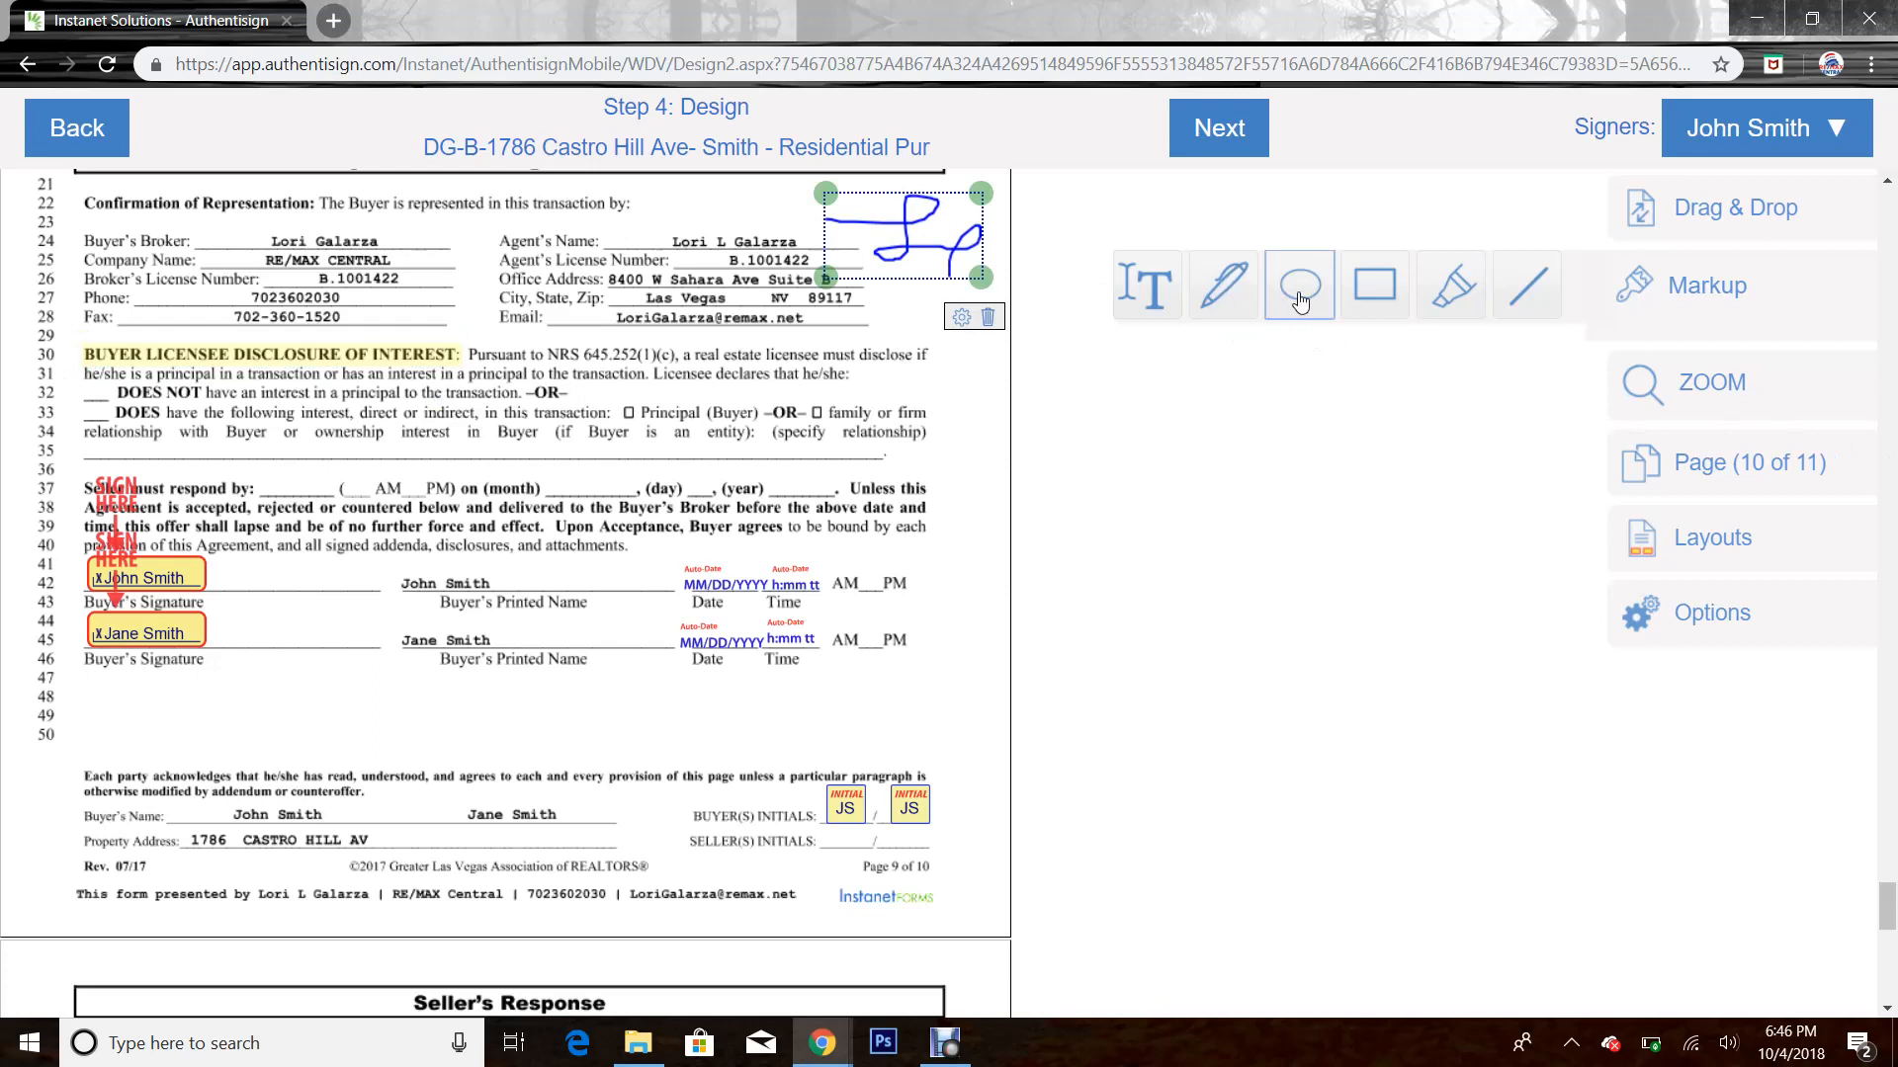
pyautogui.moveTo(946, 378); pyautogui.dragTo(1009, 426)
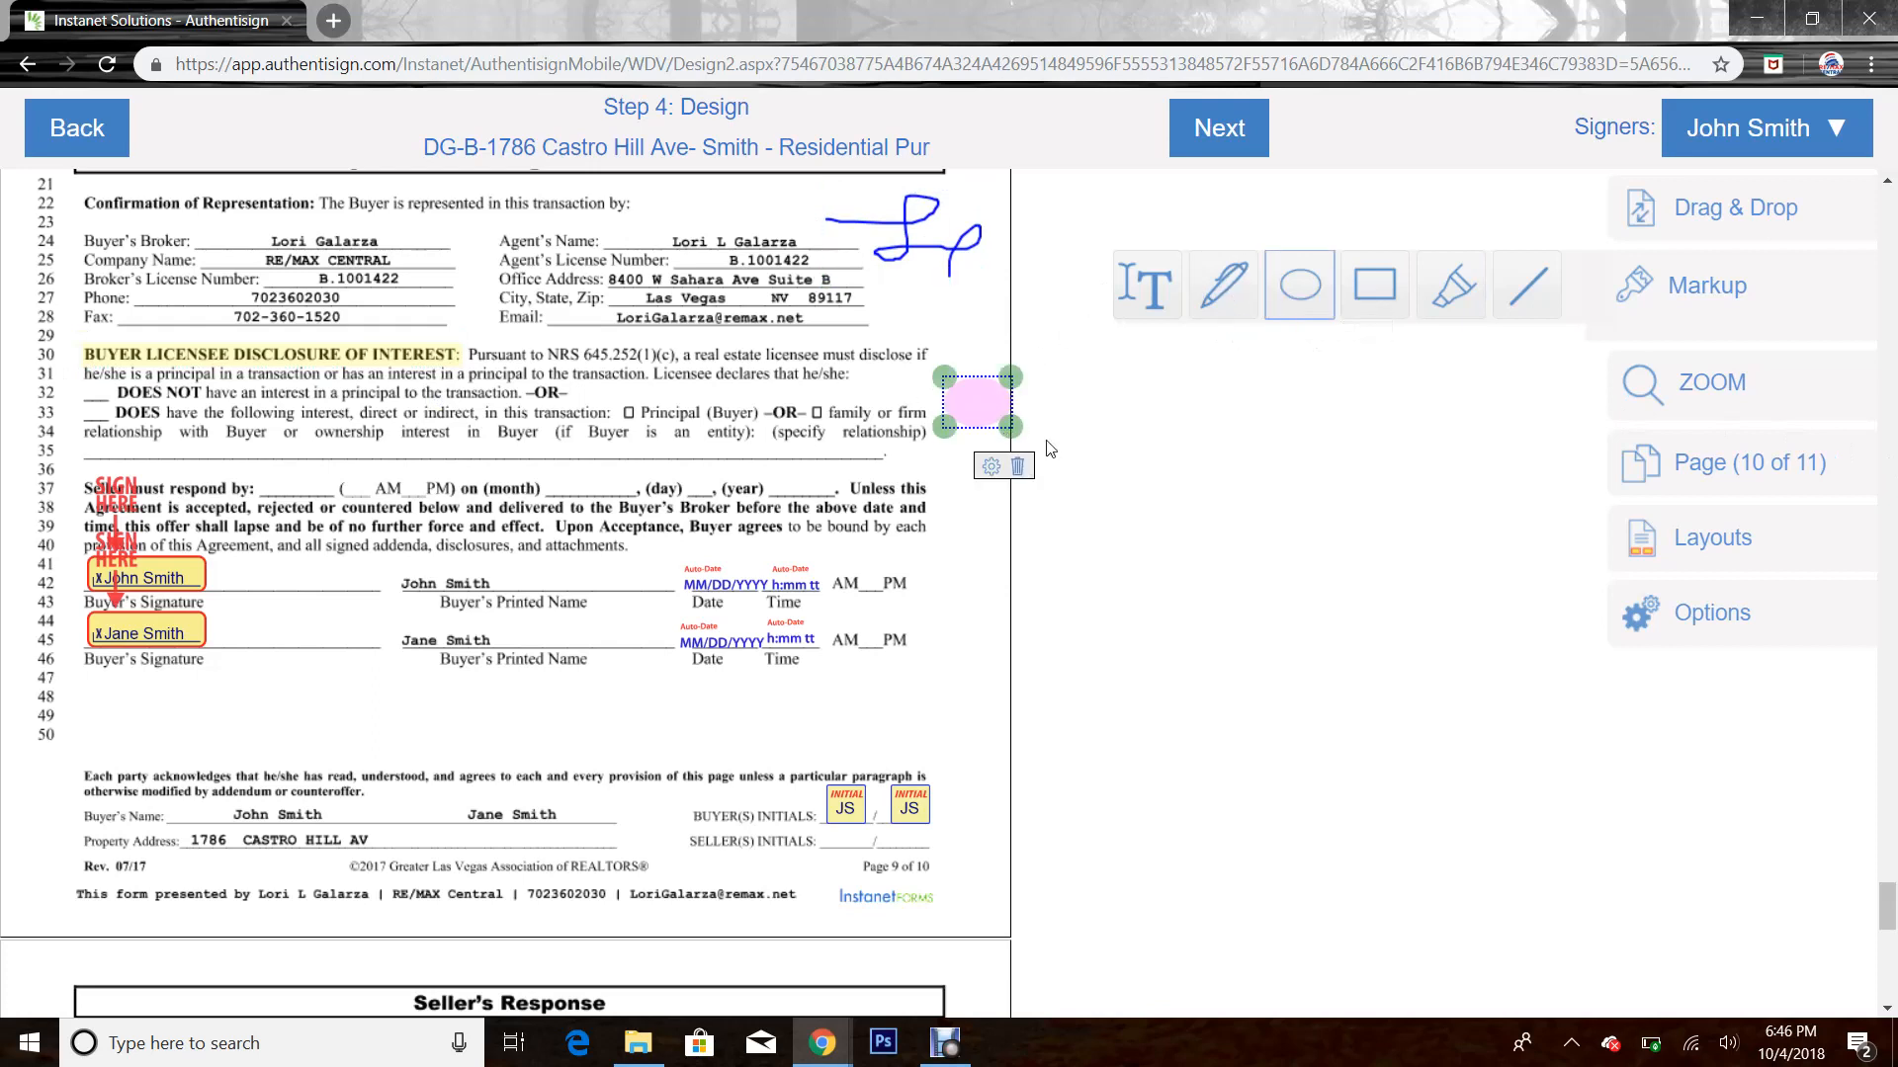
pyautogui.click(1360, 314)
pyautogui.moveTo(925, 317); pyautogui.dragTo(996, 346)
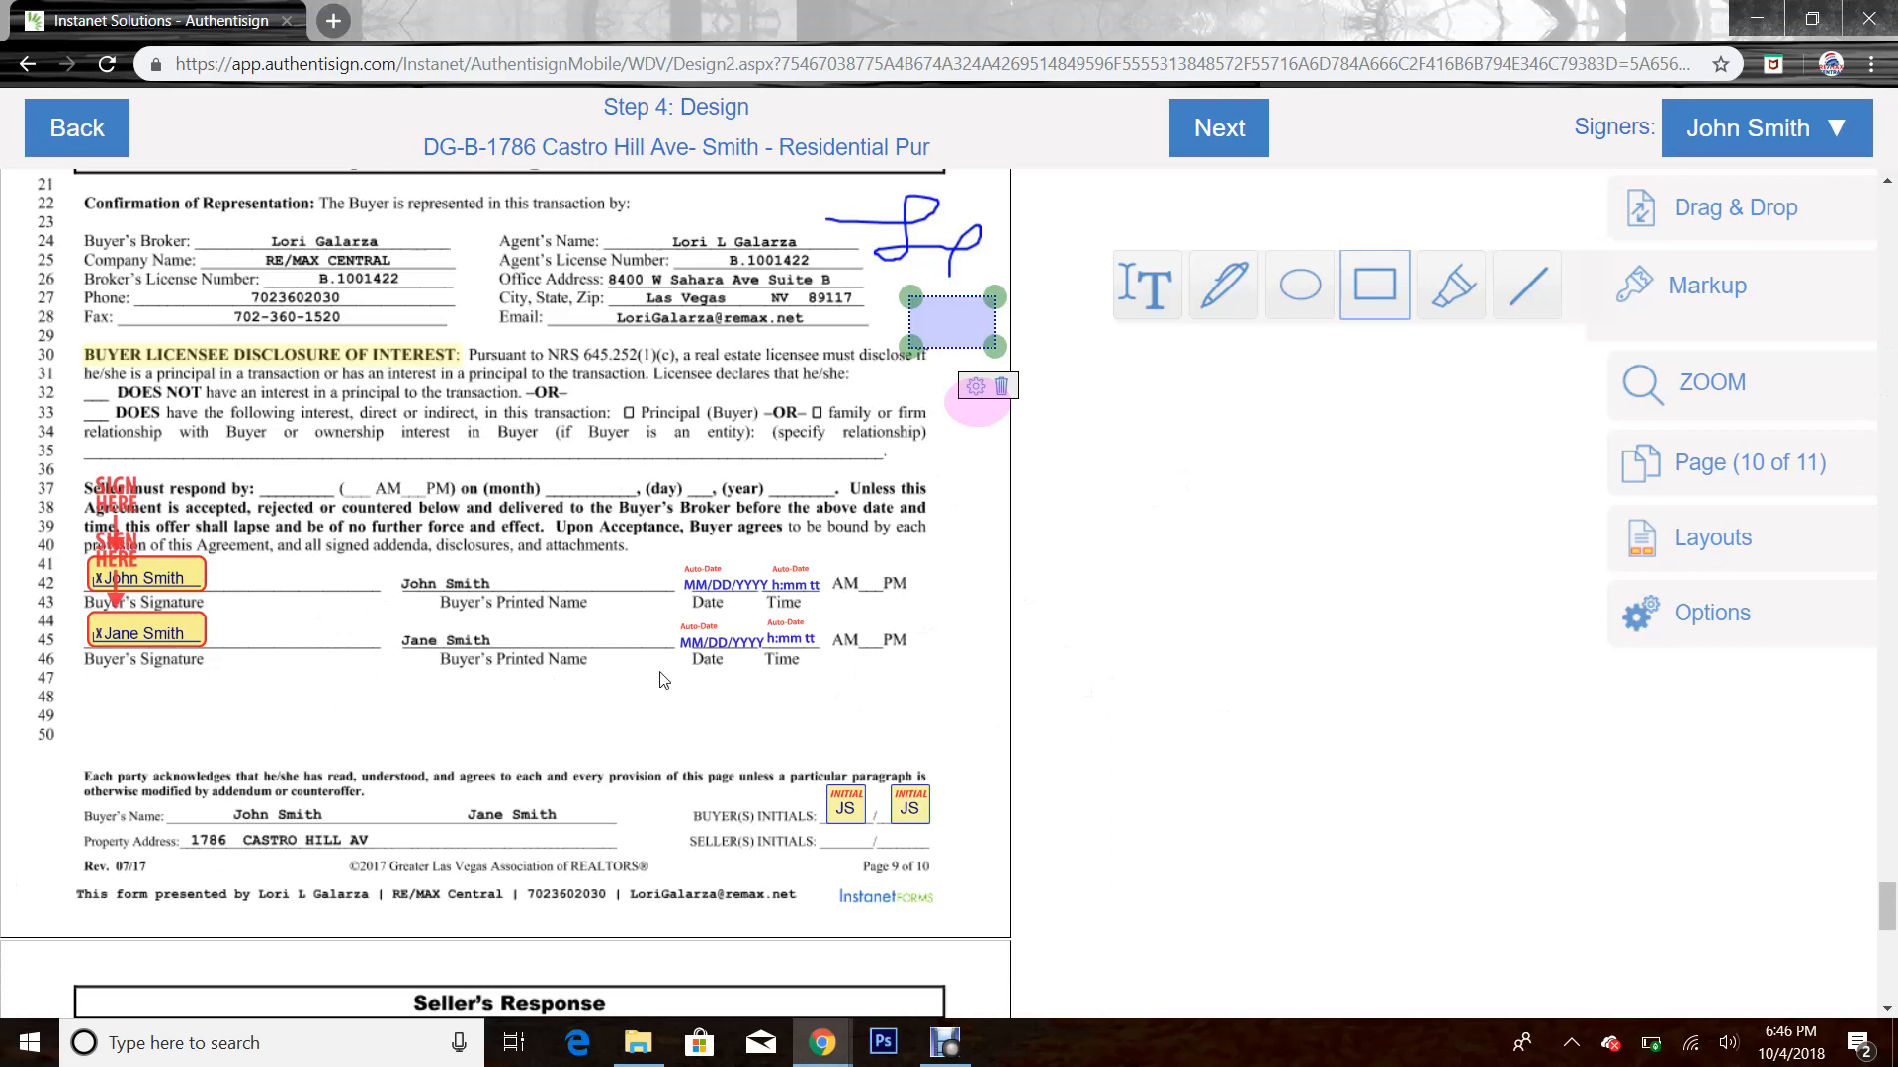
# Check the placed blocks and markup around page 10, and finish the design to reach Finalize Signing Setup
pyautogui.scroll(-5, 954, 460)
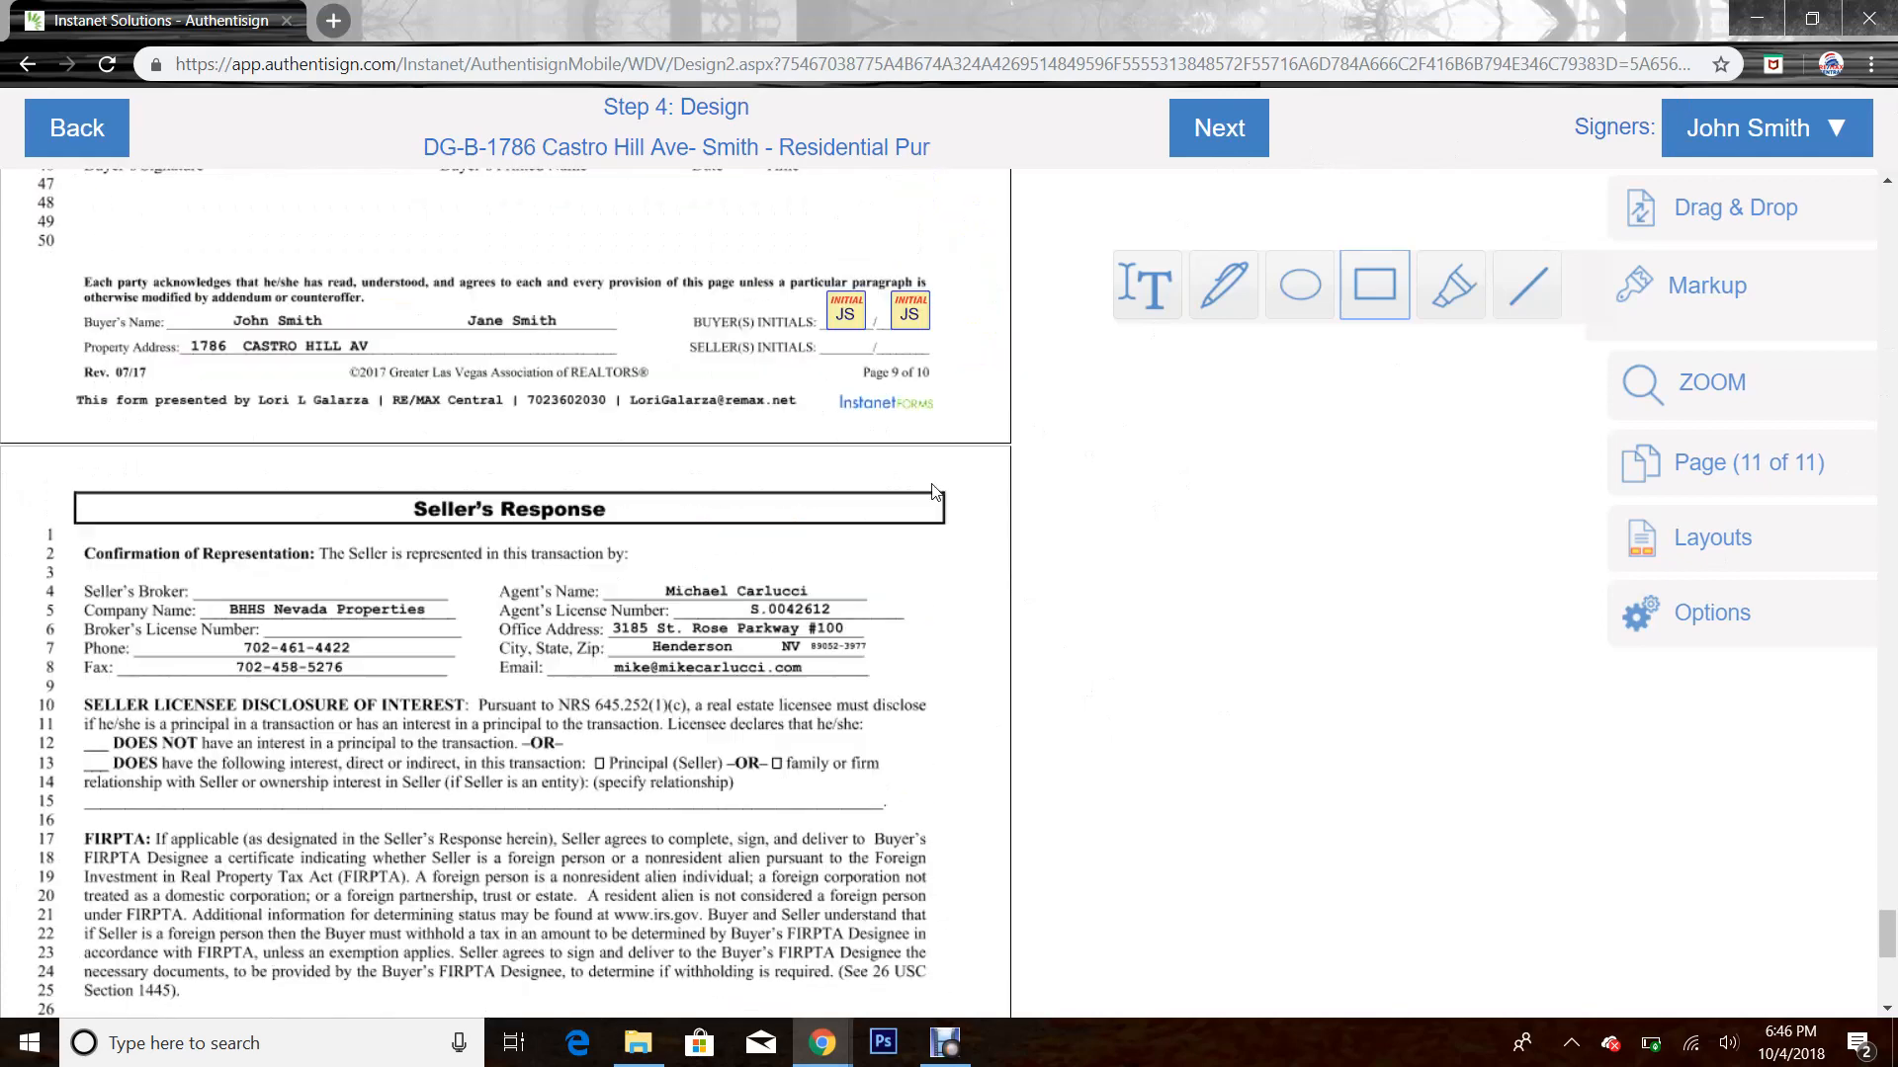
pyautogui.scroll(8, 919, 509)
pyautogui.scroll(3, 868, 546)
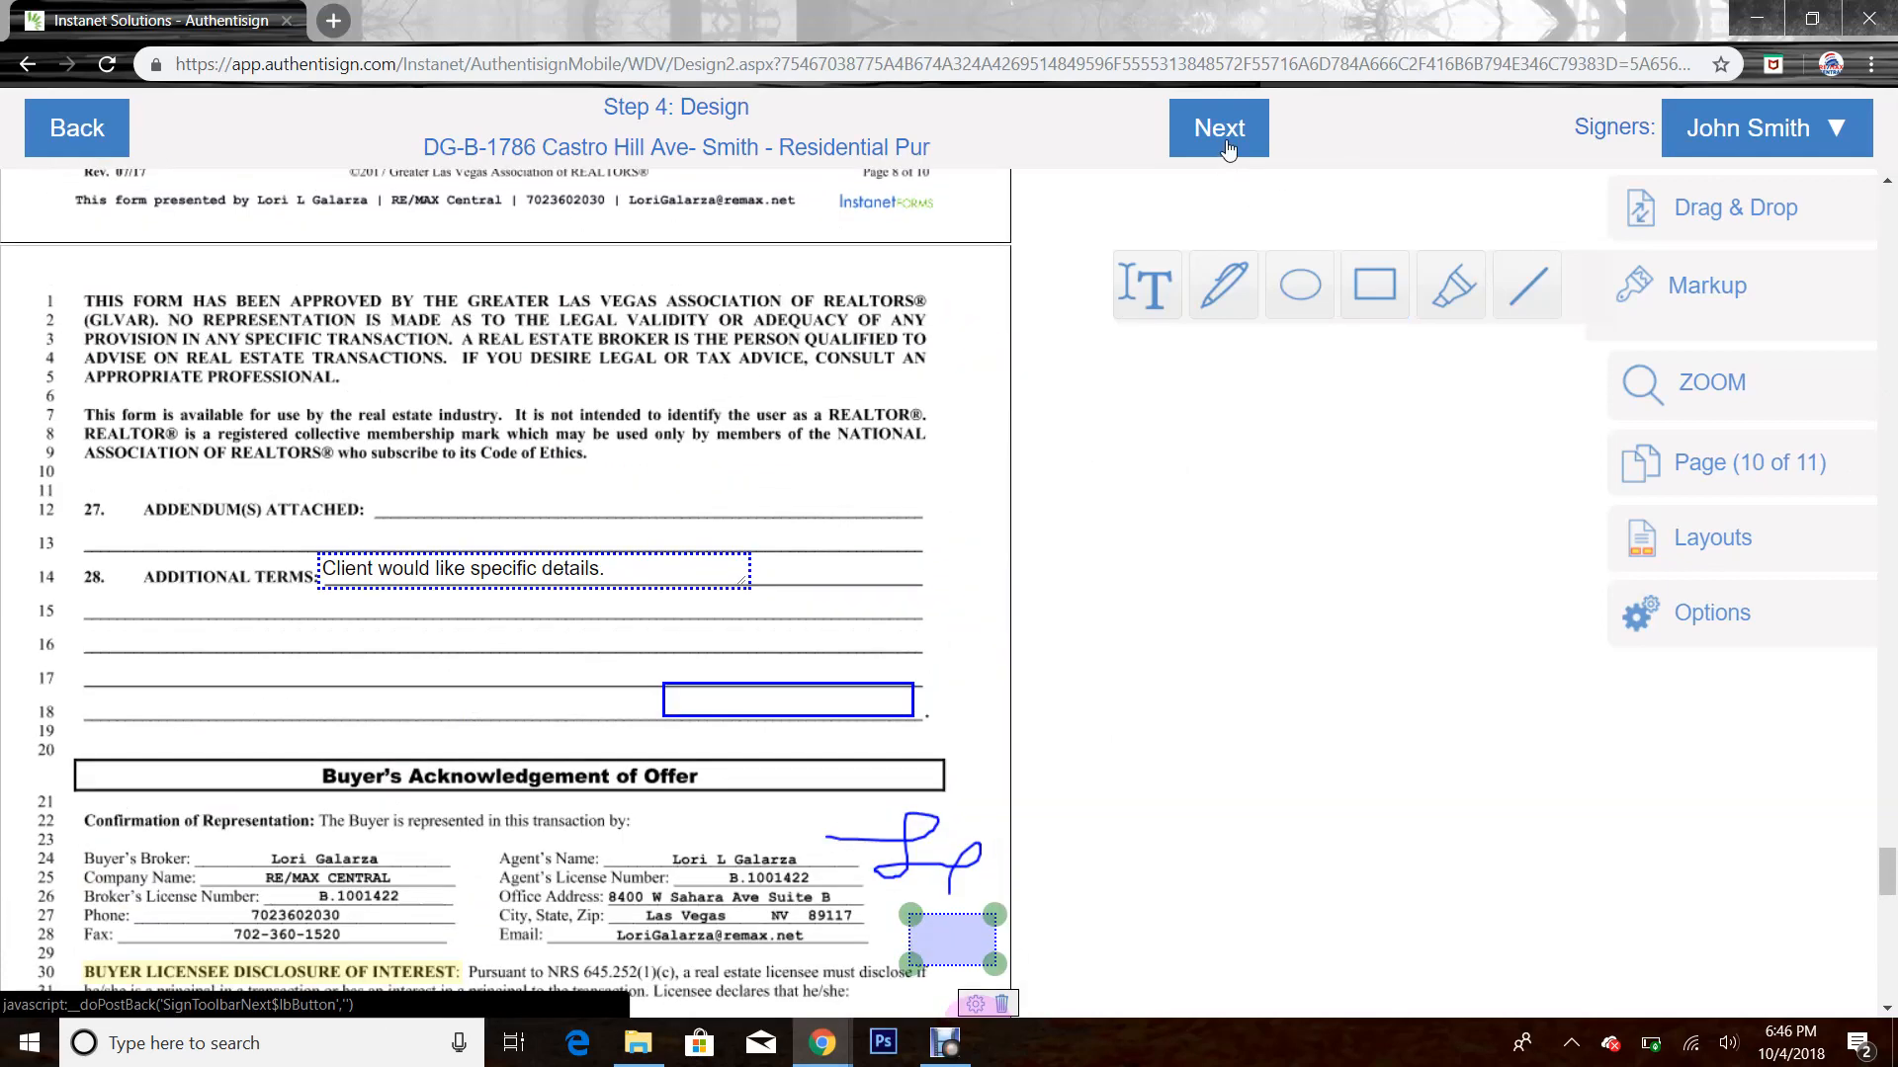
pyautogui.click(1229, 150)
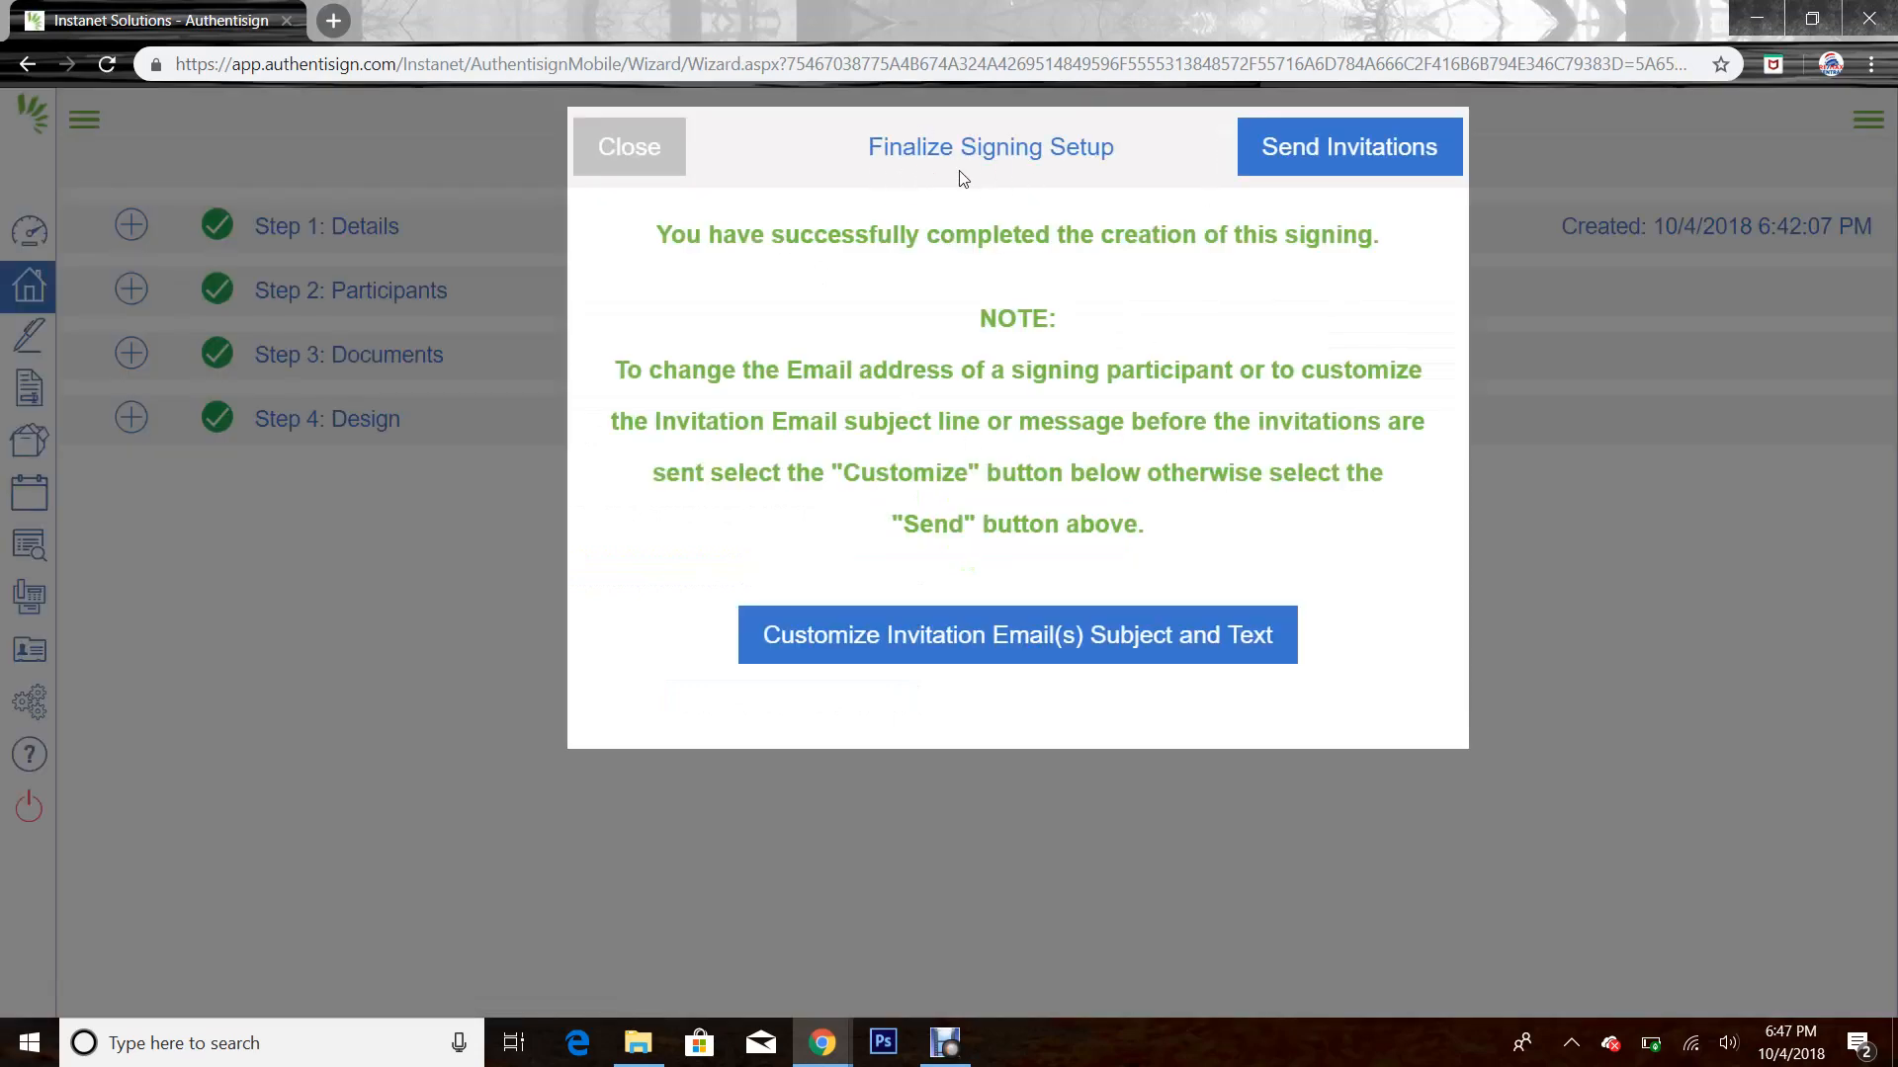
# Customize the first buyer's invitation email with the subject "Signing For Property" and a first-name greeting as the message, and save it
pyautogui.click(1014, 659)
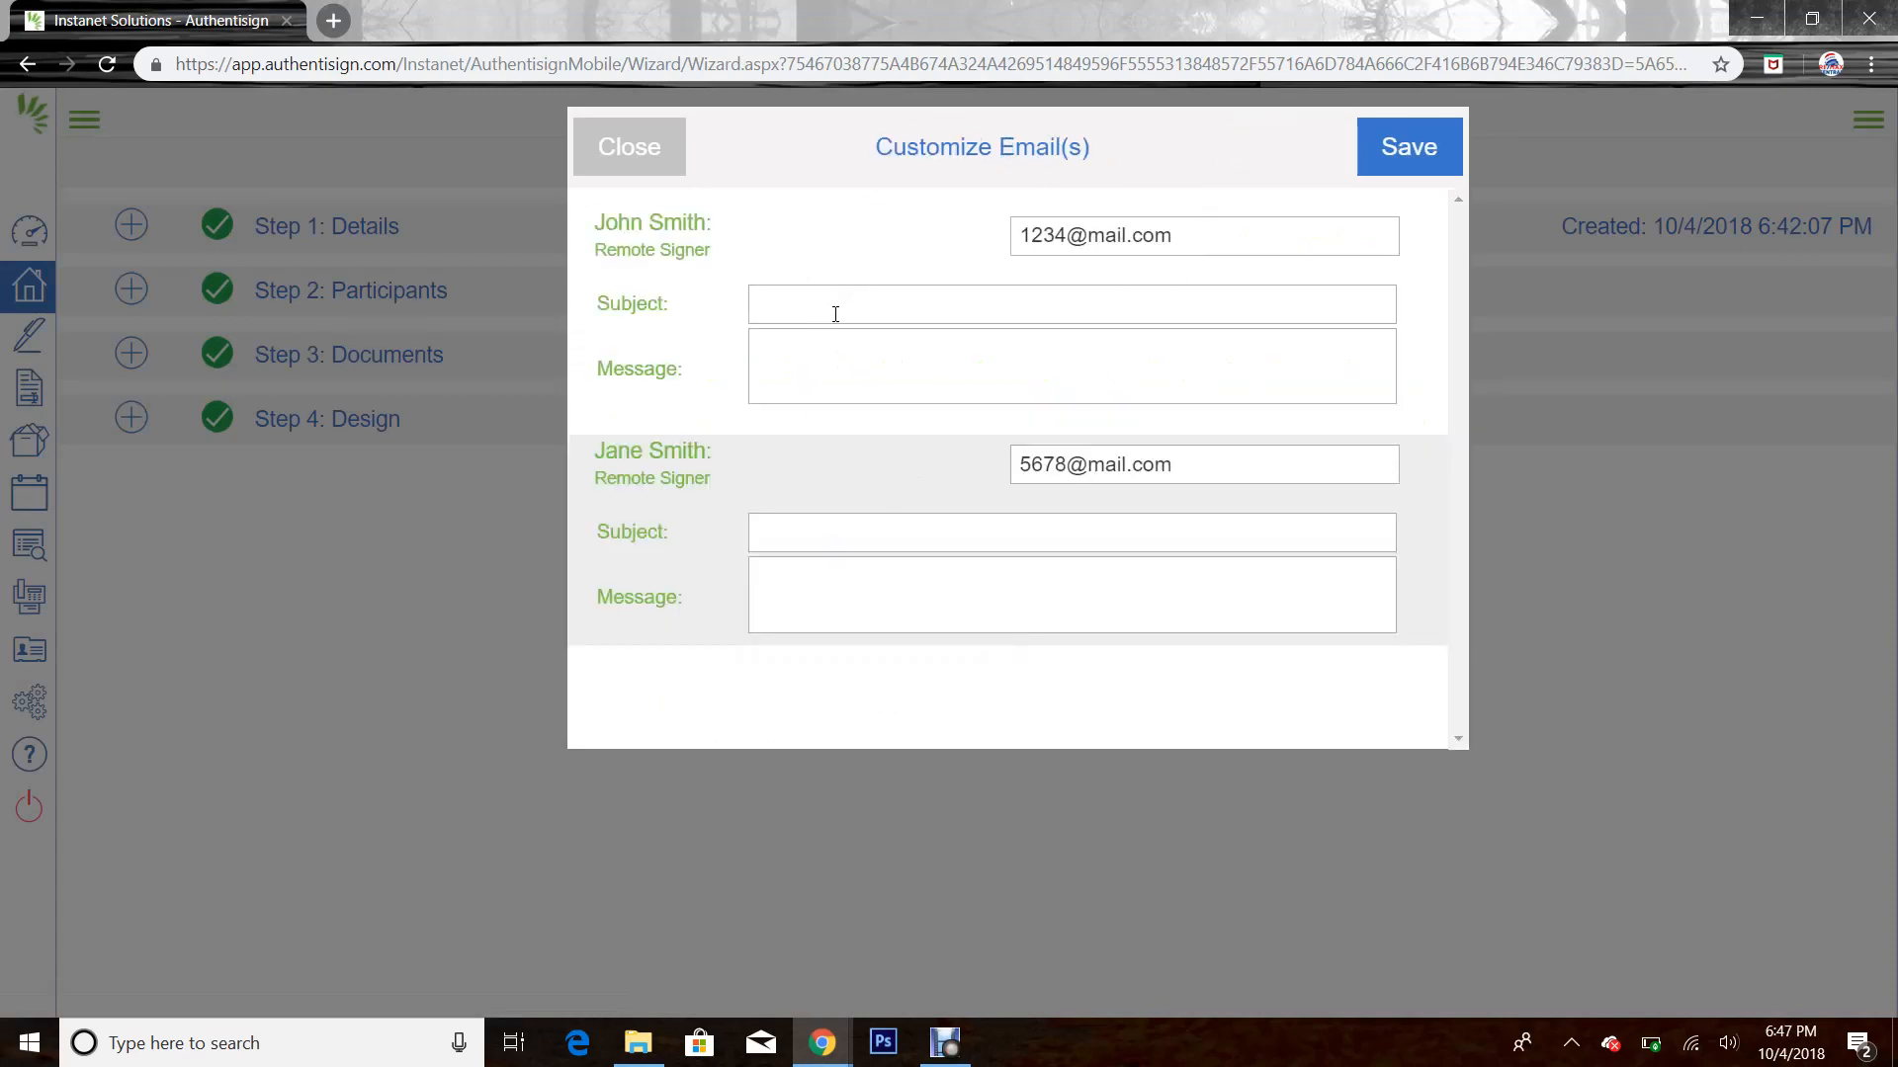
pyautogui.click(835, 314)
pyautogui.write('Signing For Pr')
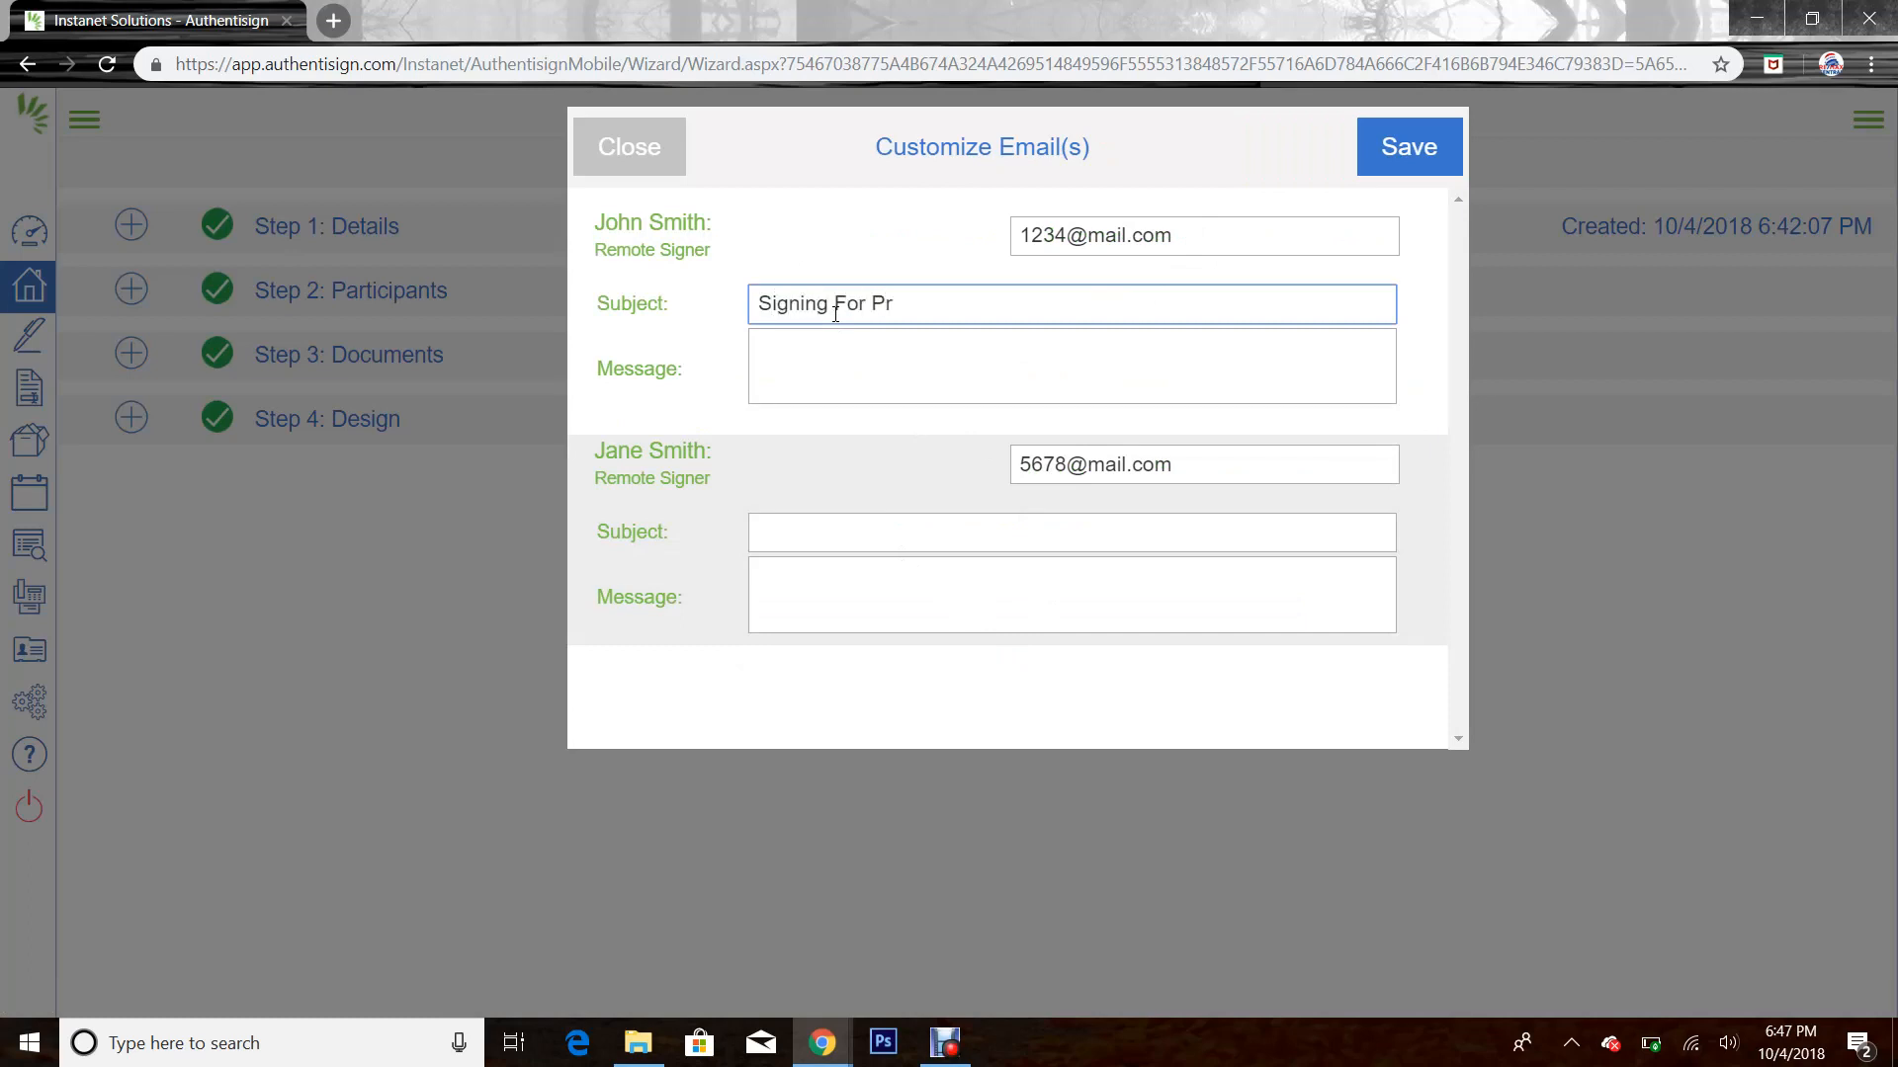
pyautogui.write('operty')
pyautogui.click(987, 377)
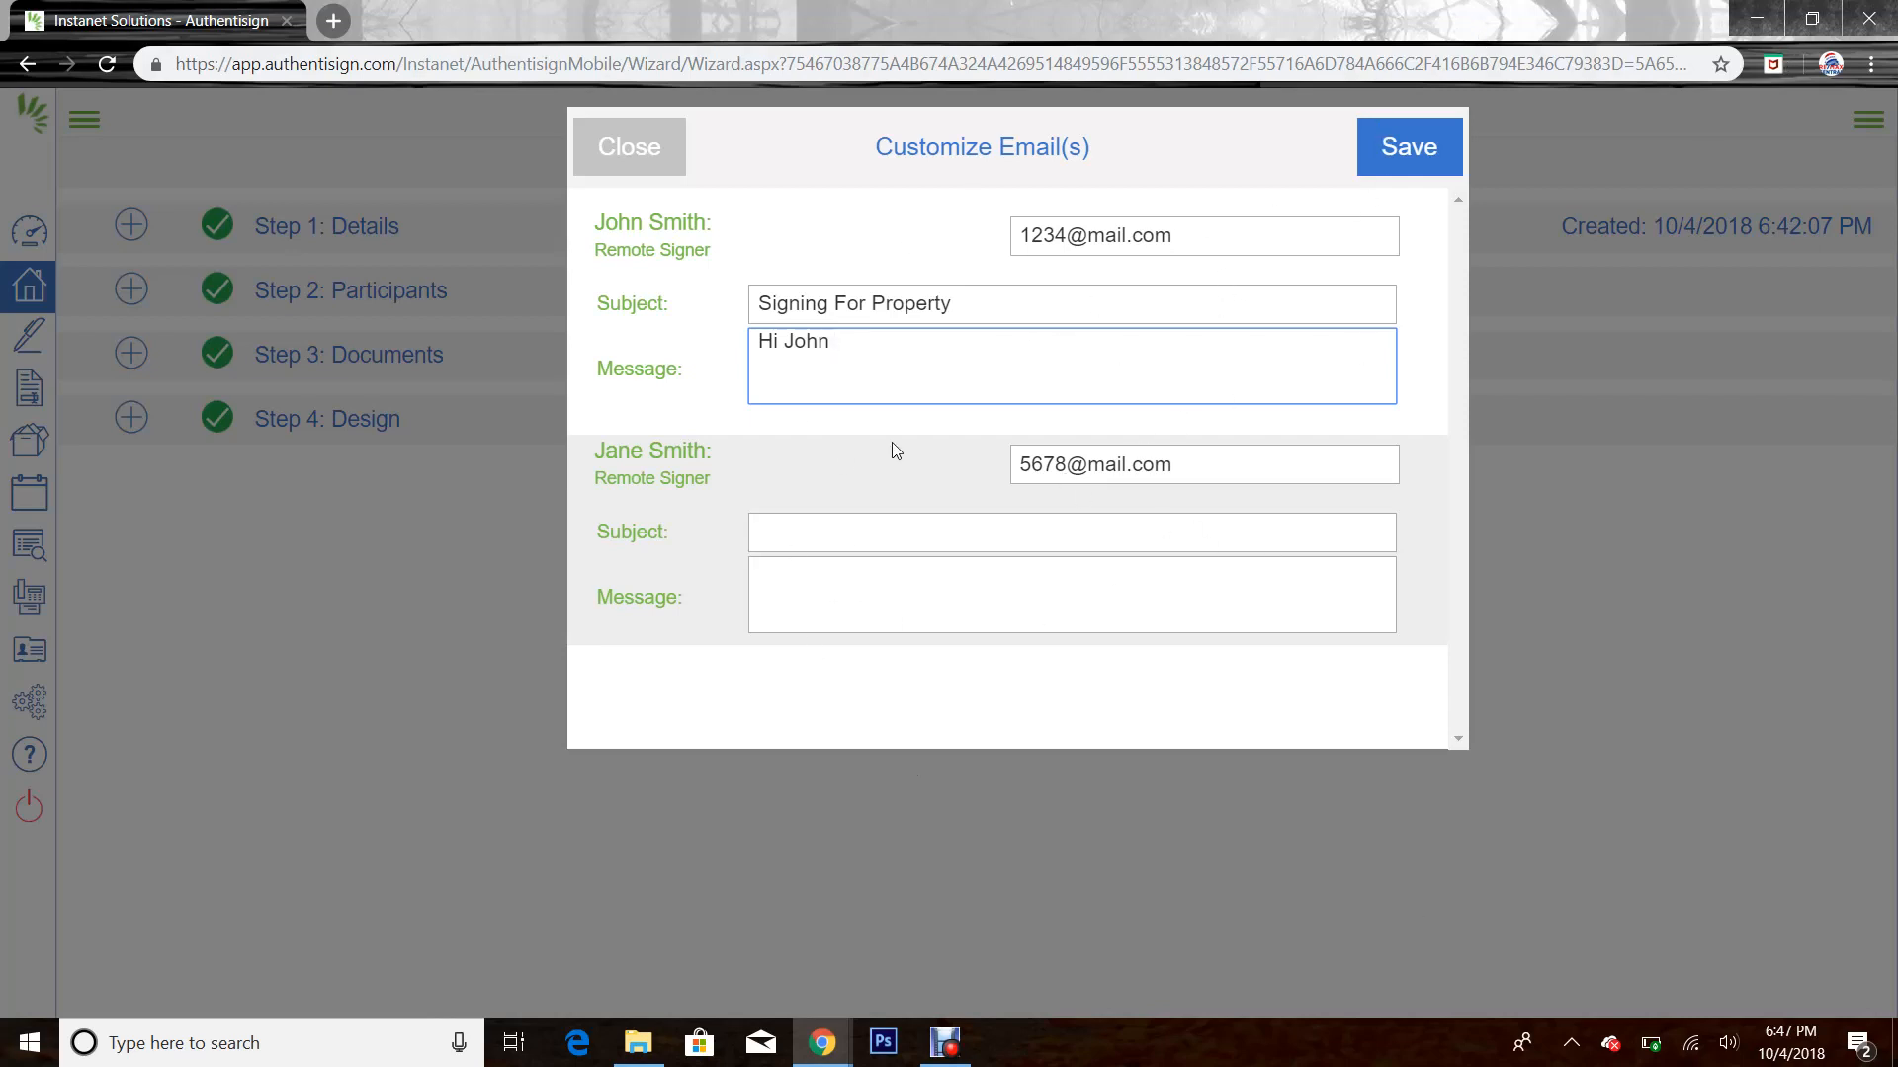
pyautogui.click(1415, 163)
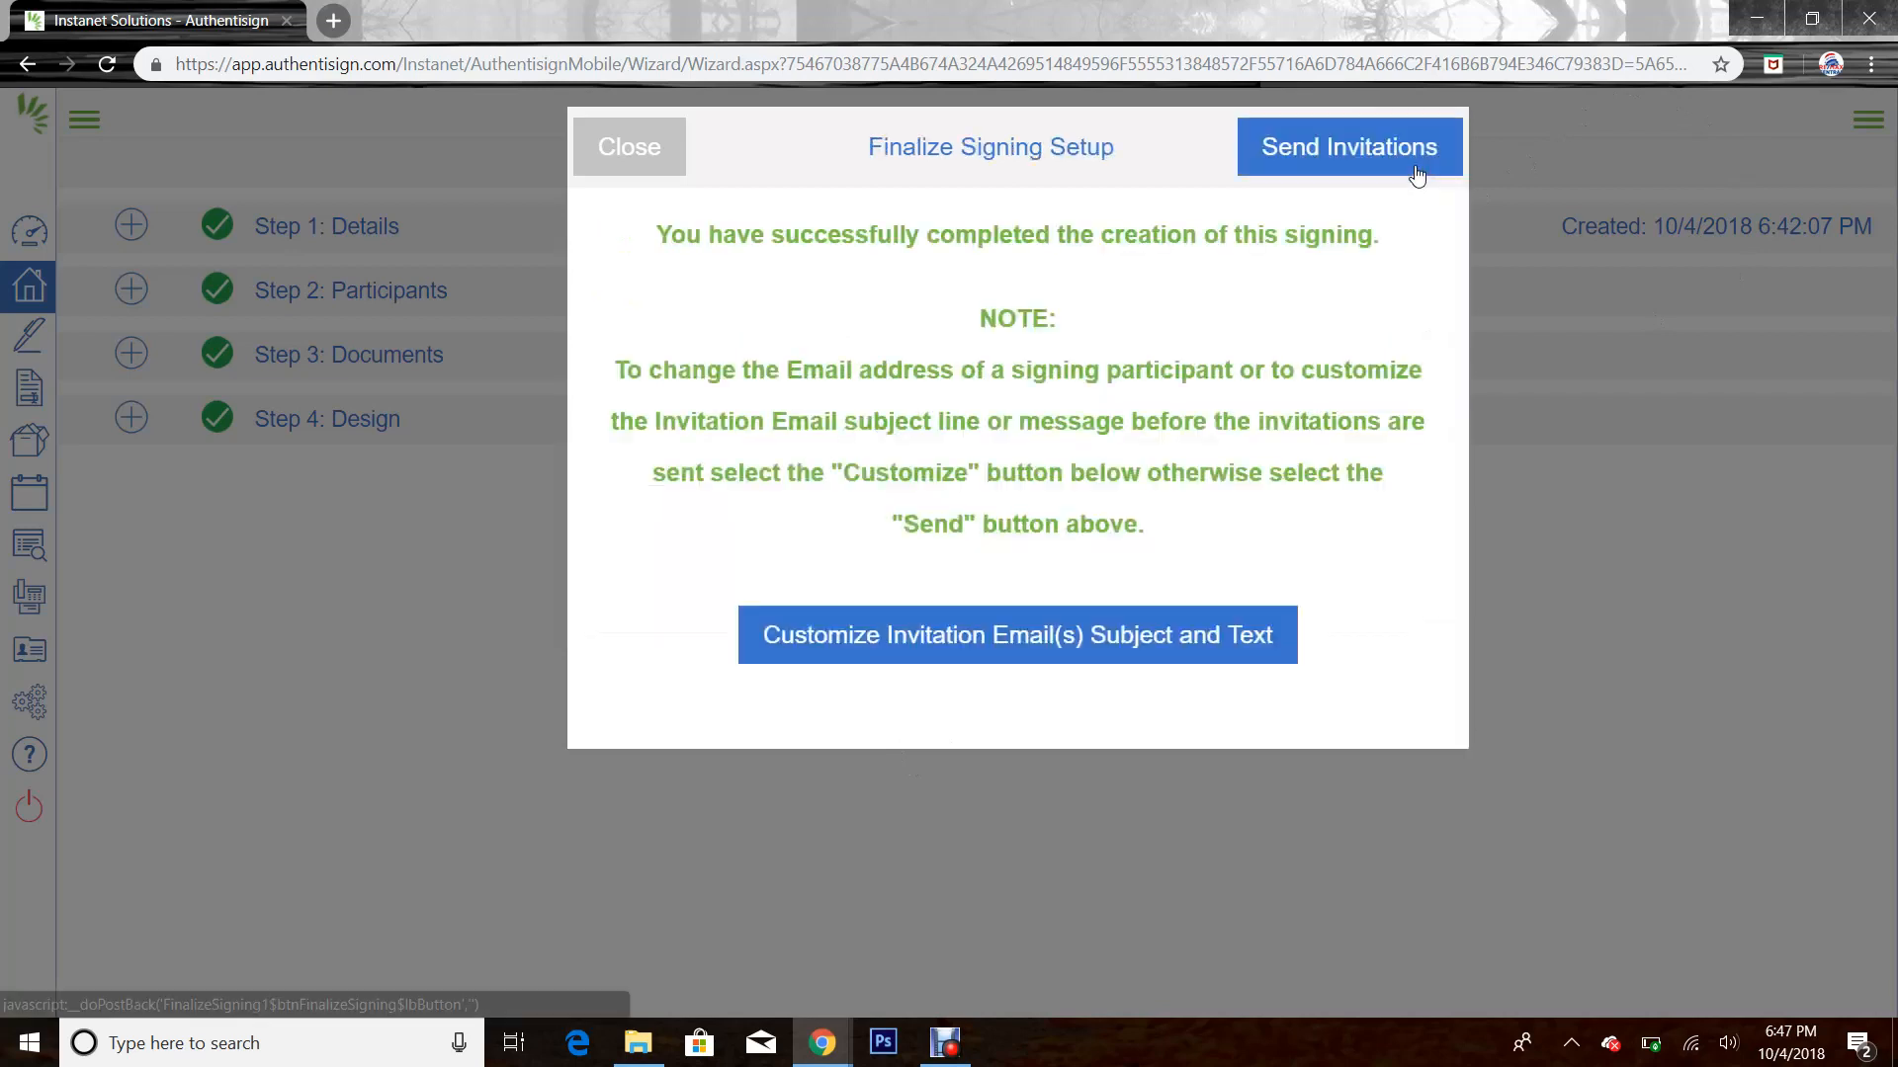
# Send the signing invitations and return to the transaction's signings list, dismissing the low battery notice
pyautogui.click(1358, 144)
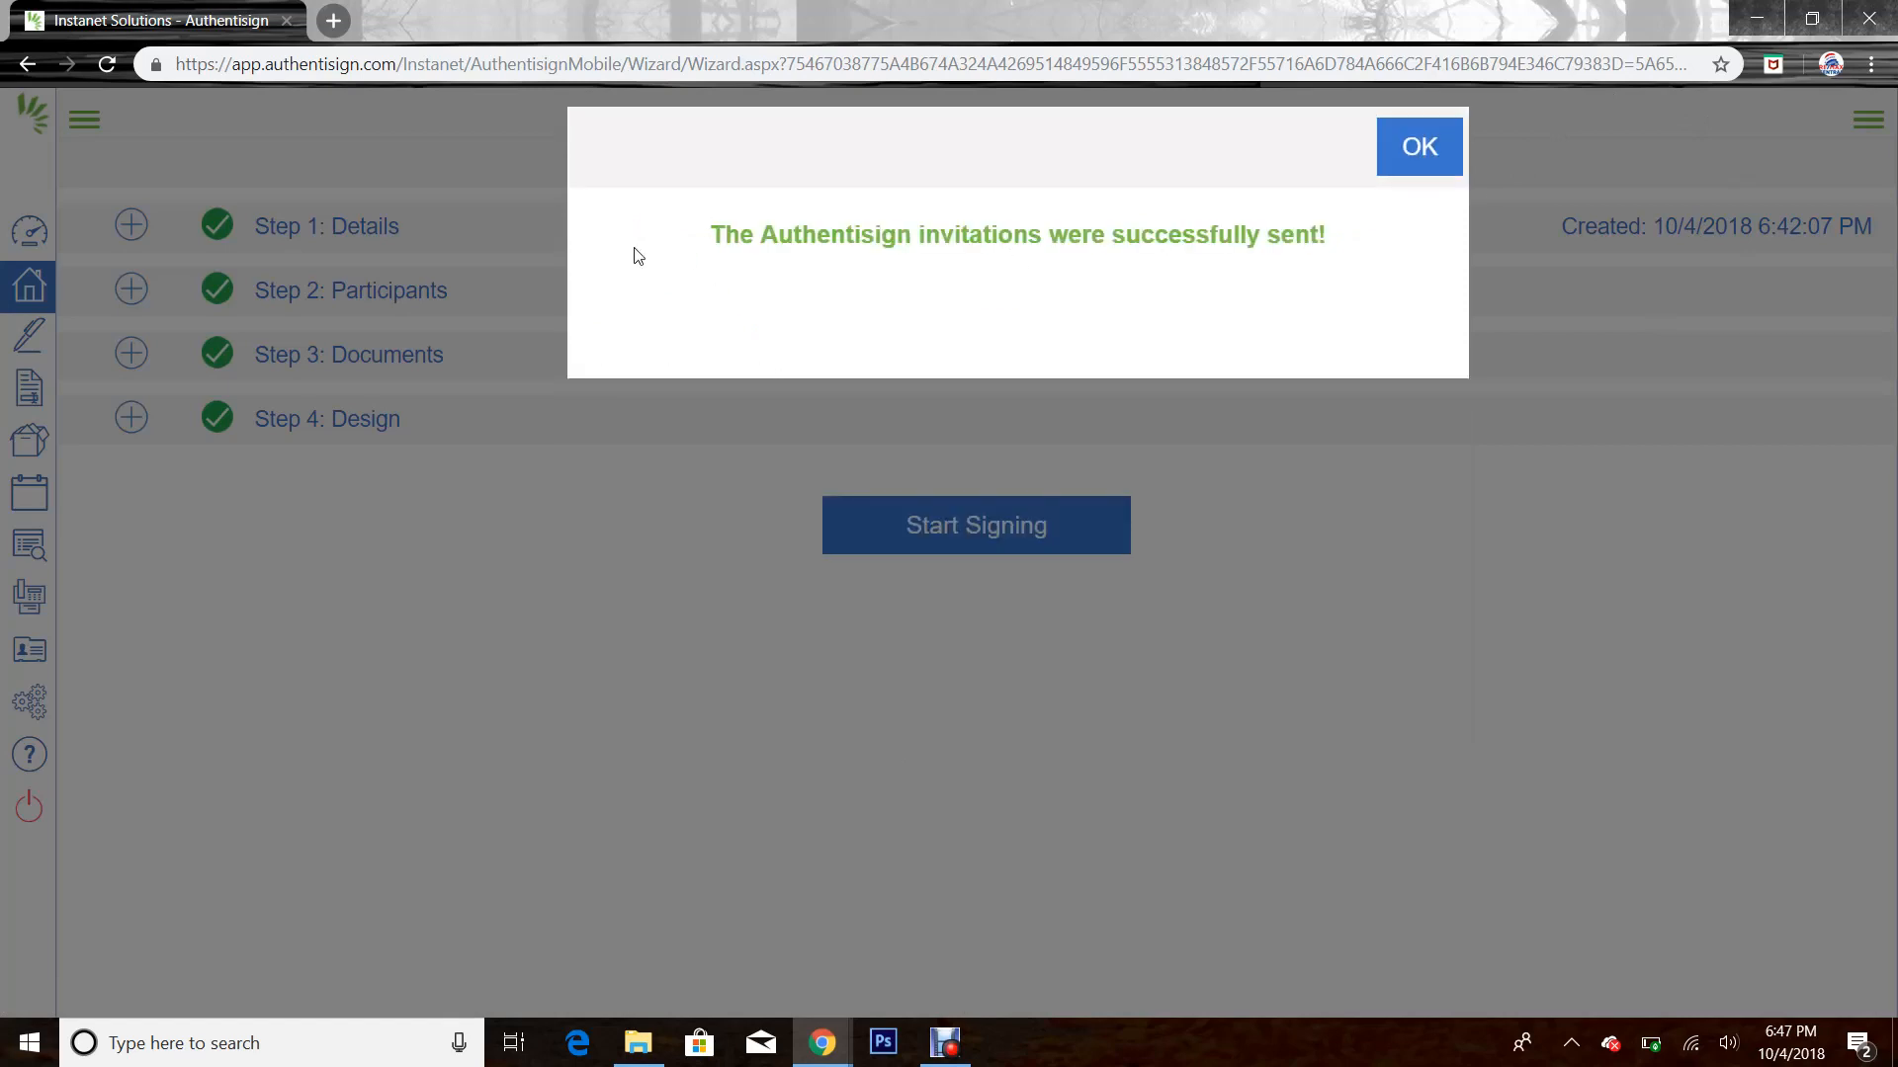
pyautogui.click(1406, 180)
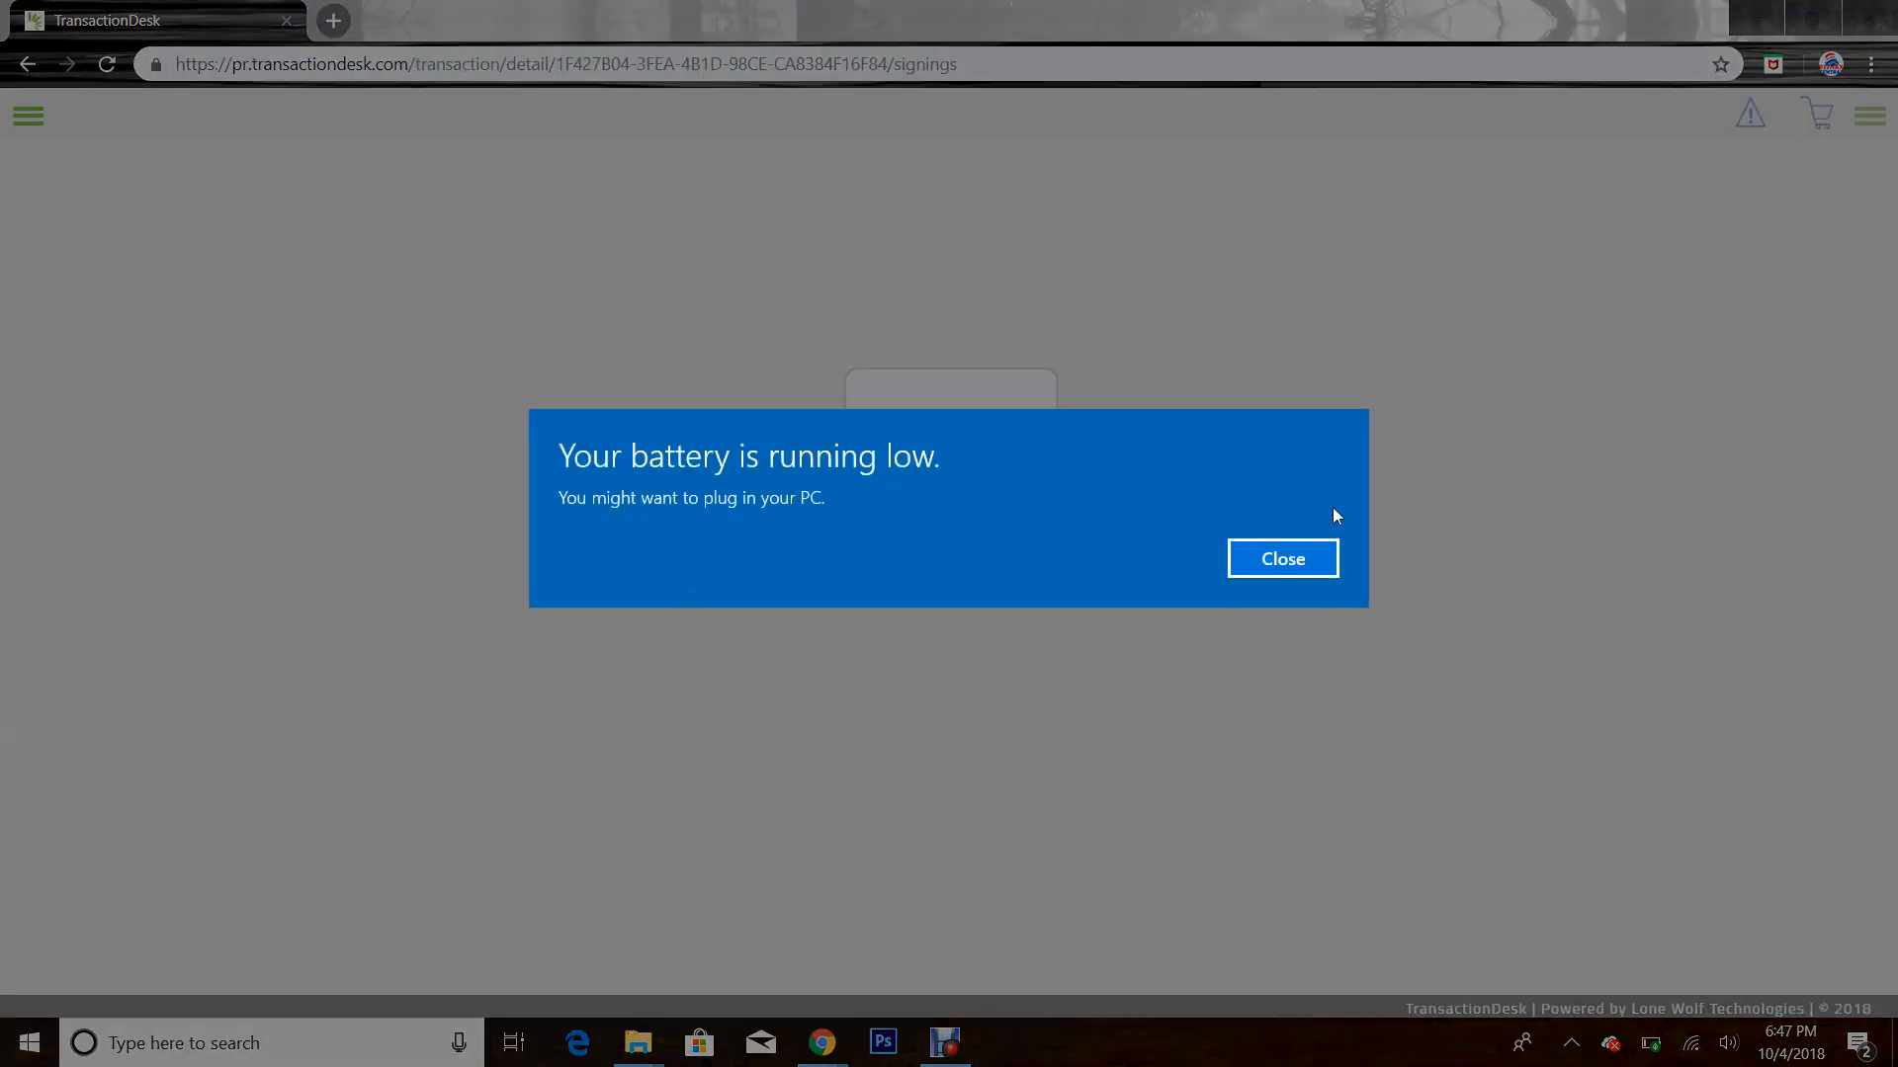
pyautogui.click(1297, 570)
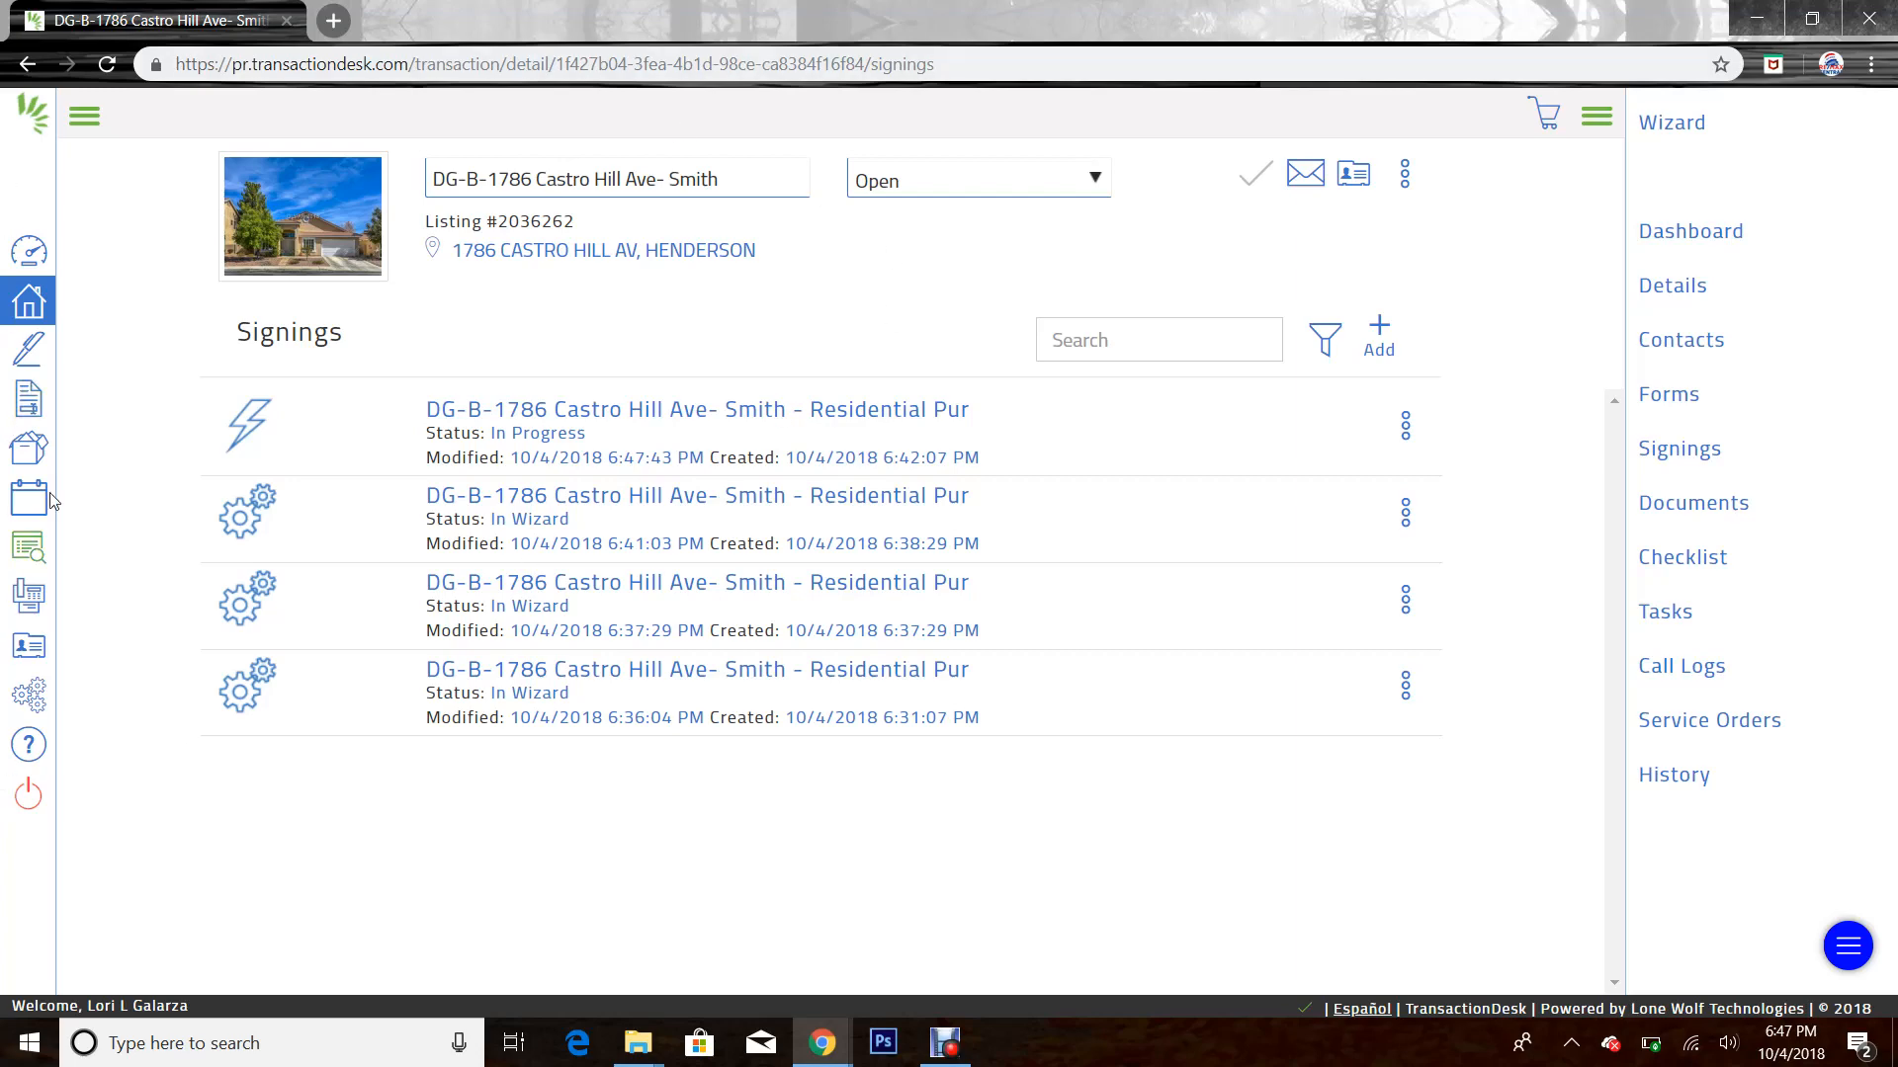
pyautogui.click(946, 1040)
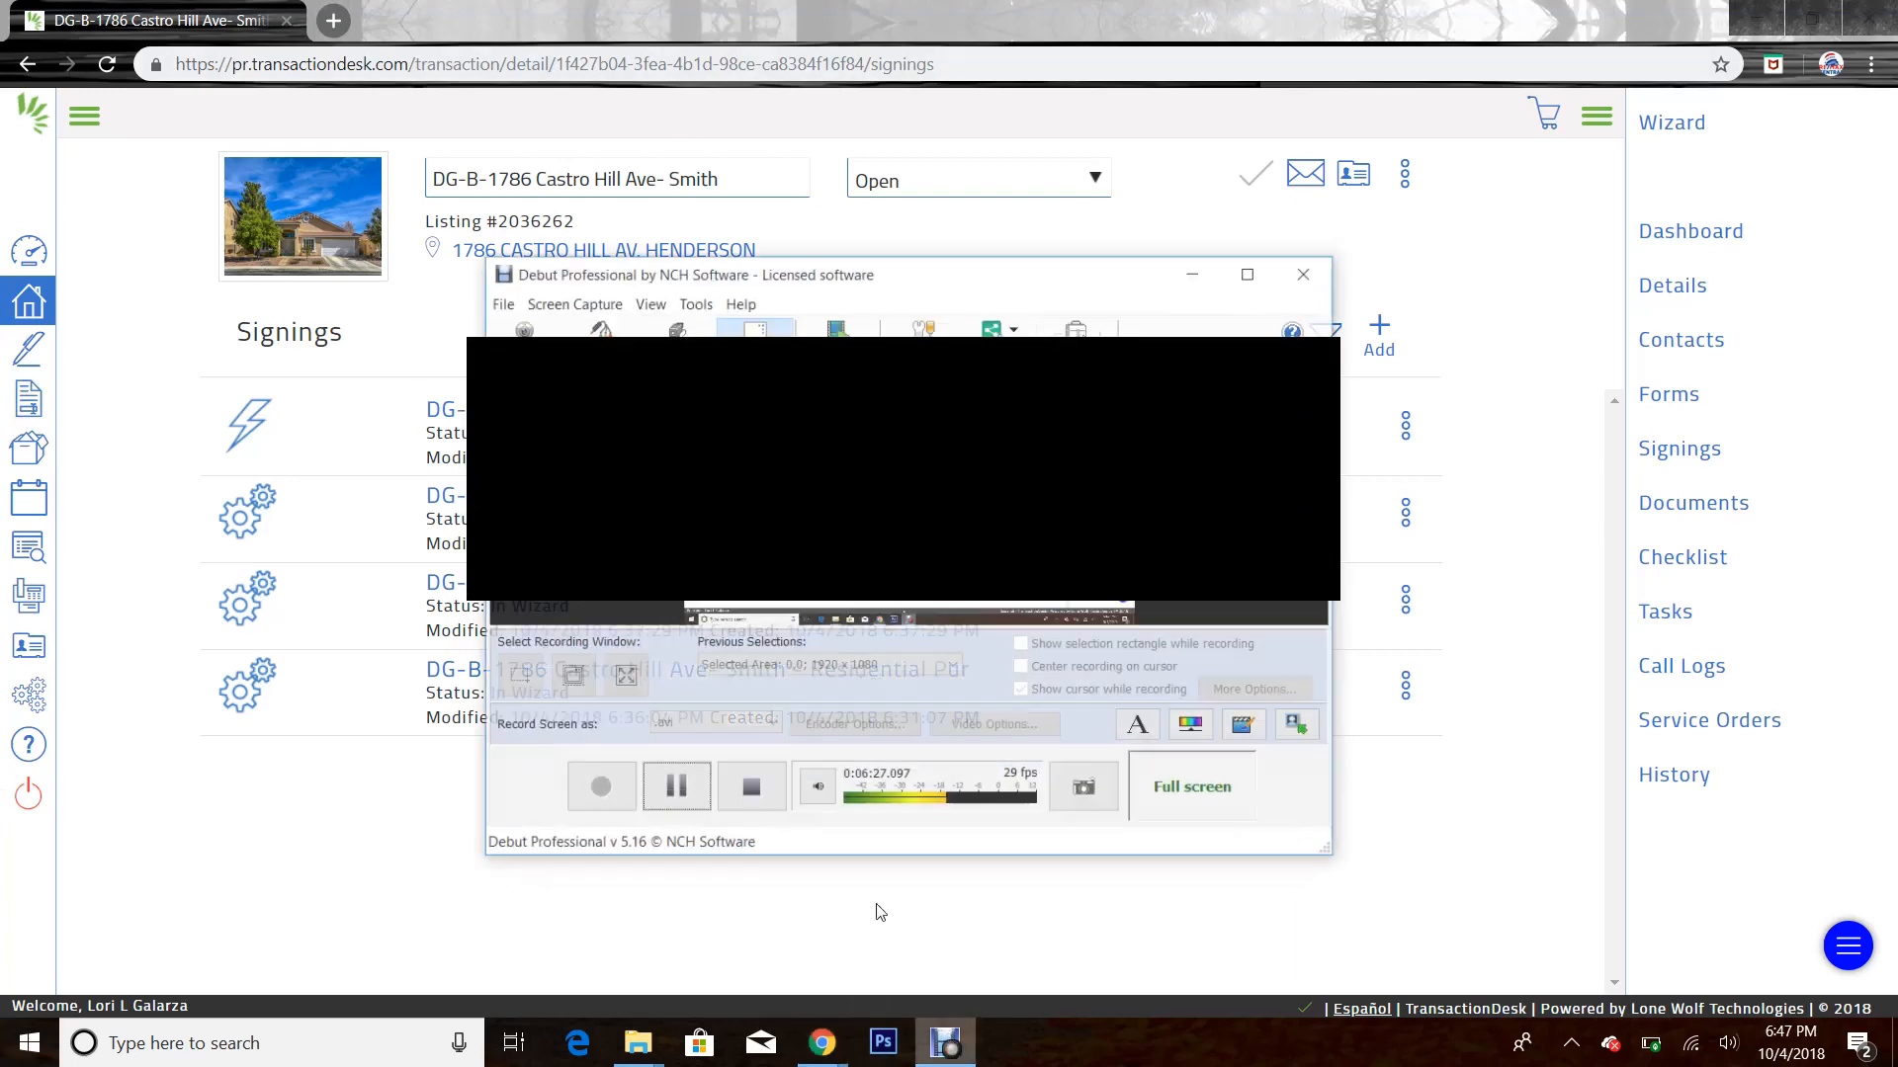